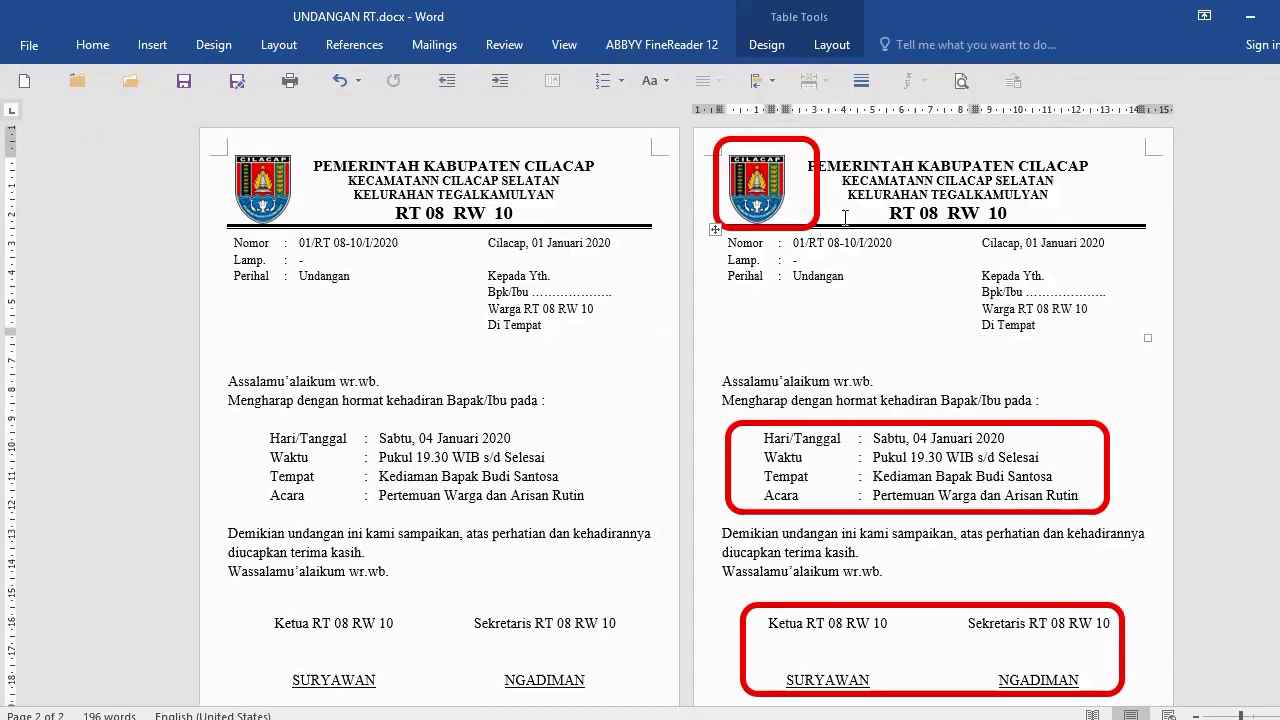
Step: Move the red highlight boxes onto the sample letter's logo, event table and signature block
{"action": "left_click", "coordinate": [264, 200]}
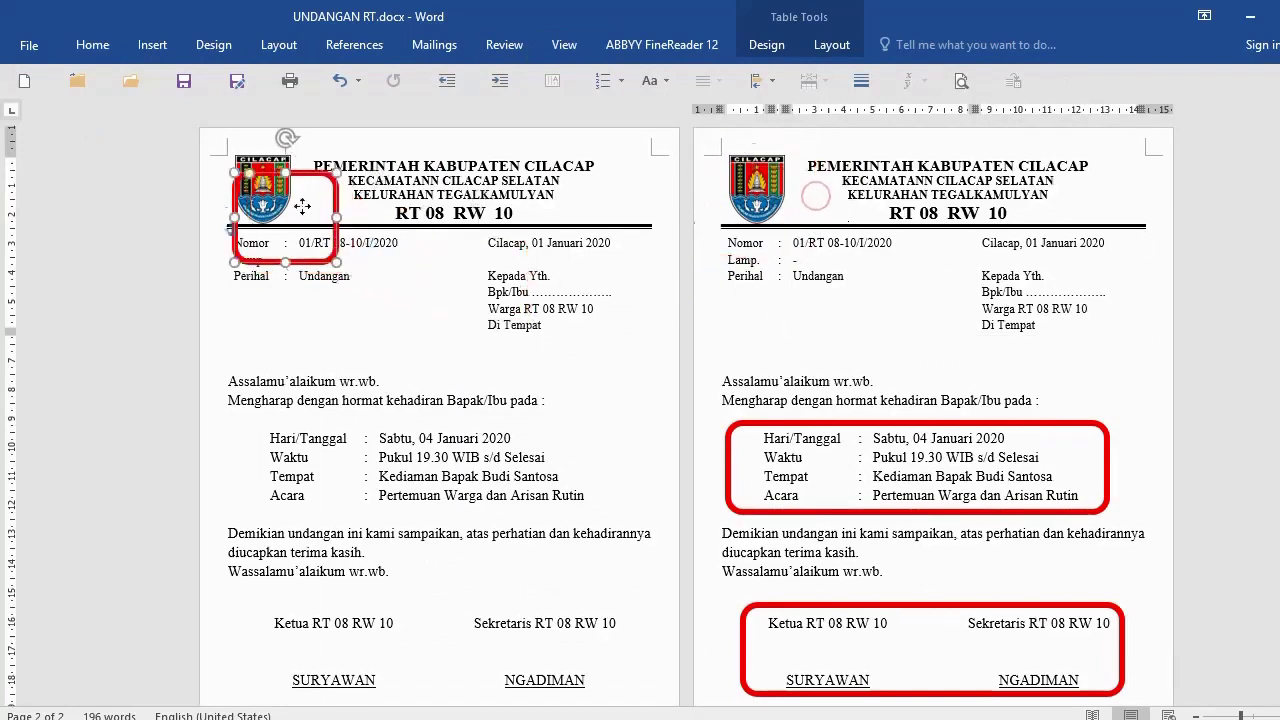
{"action": "left_click_drag", "start_coordinate": [319, 204], "coordinate": [319, 193]}
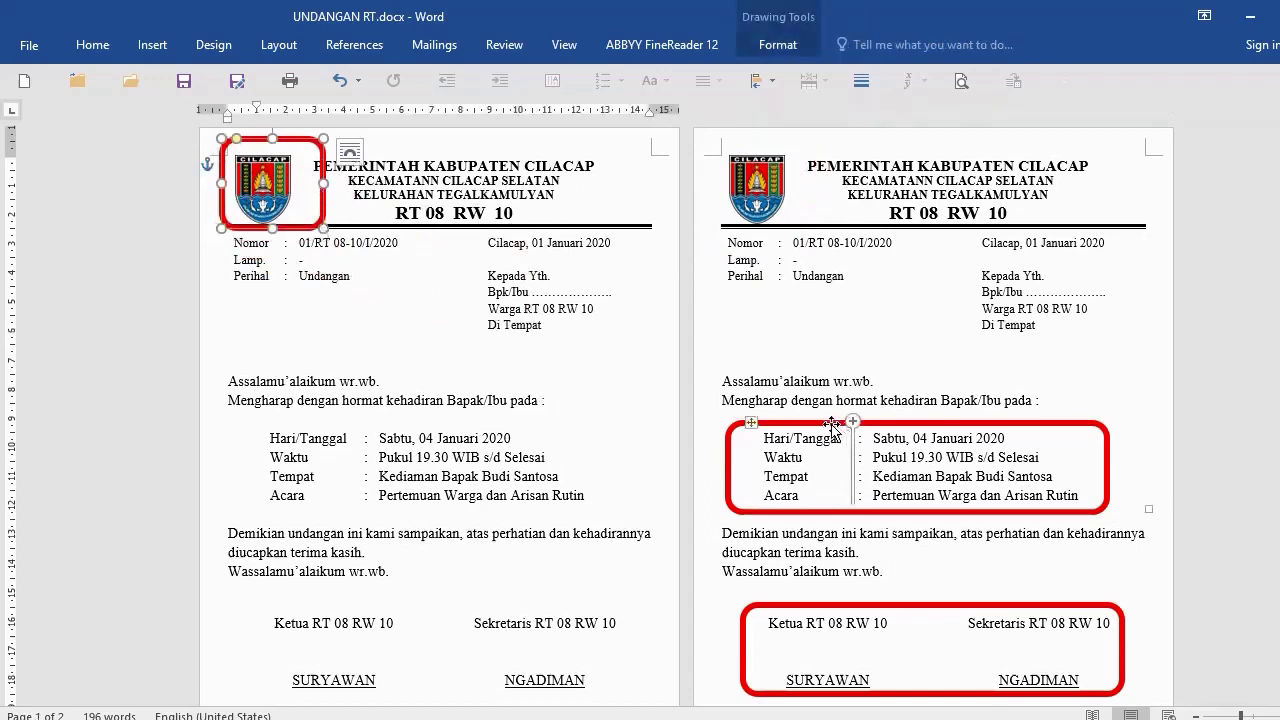
{"action": "left_click_drag", "start_coordinate": [832, 425], "coordinate": [330, 425]}
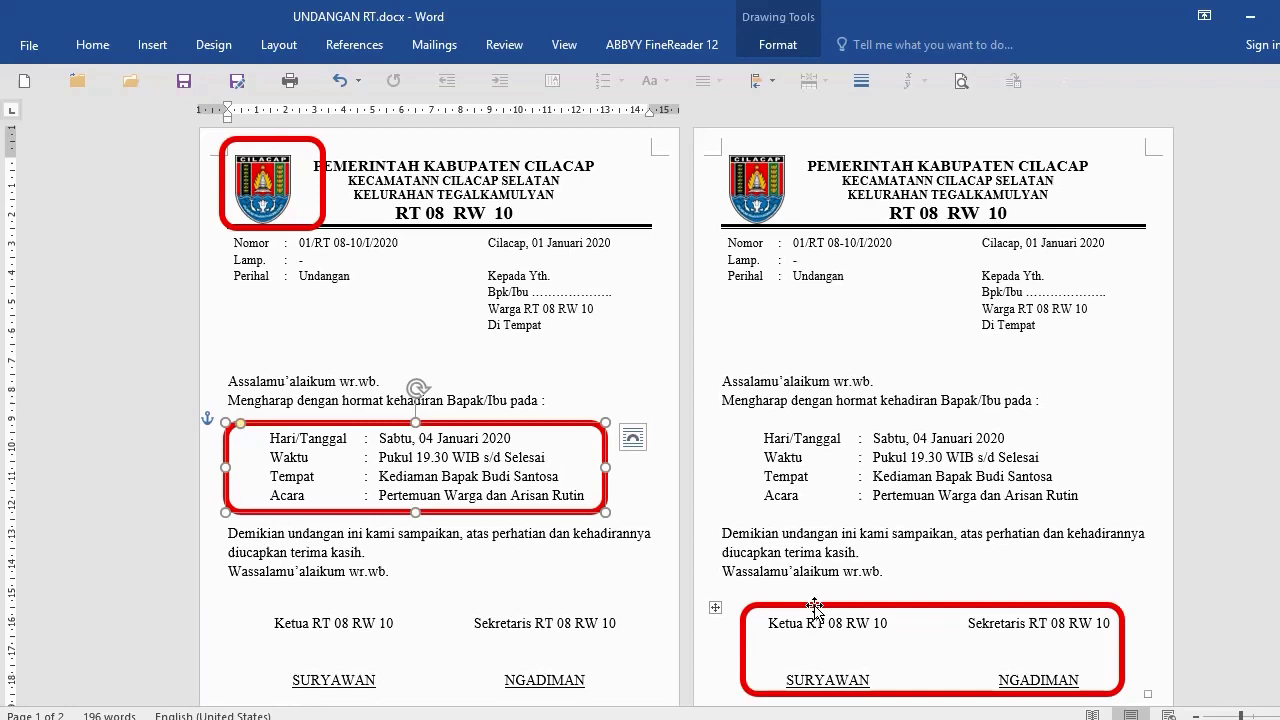
{"action": "mouse_move", "coordinate": [815, 605]}
{"action": "left_mouse_down"}
{"action": "mouse_move", "coordinate": [514, 542]}
{"action": "mouse_move", "coordinate": [320, 607]}
{"action": "left_mouse_up"}
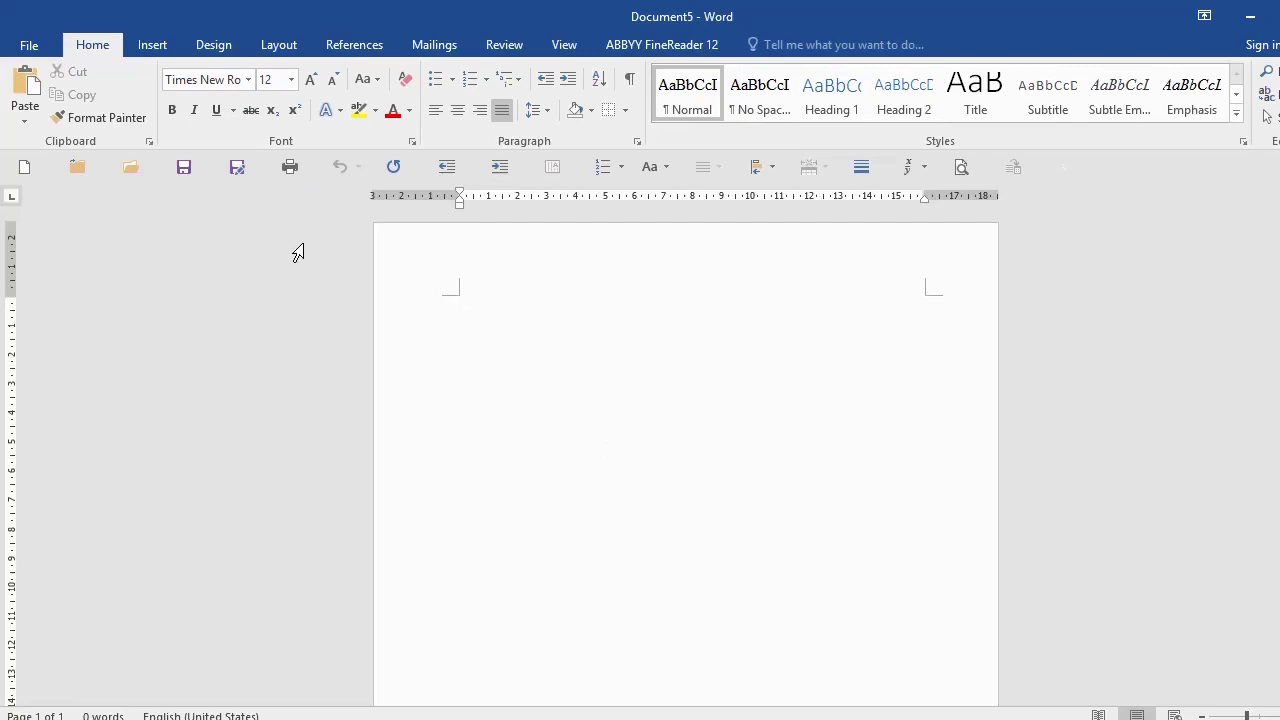
Step: In Page Setup, enter a 3 cm value and choose 2 pages per sheet, then apply
{"action": "left_click", "coordinate": [281, 45]}
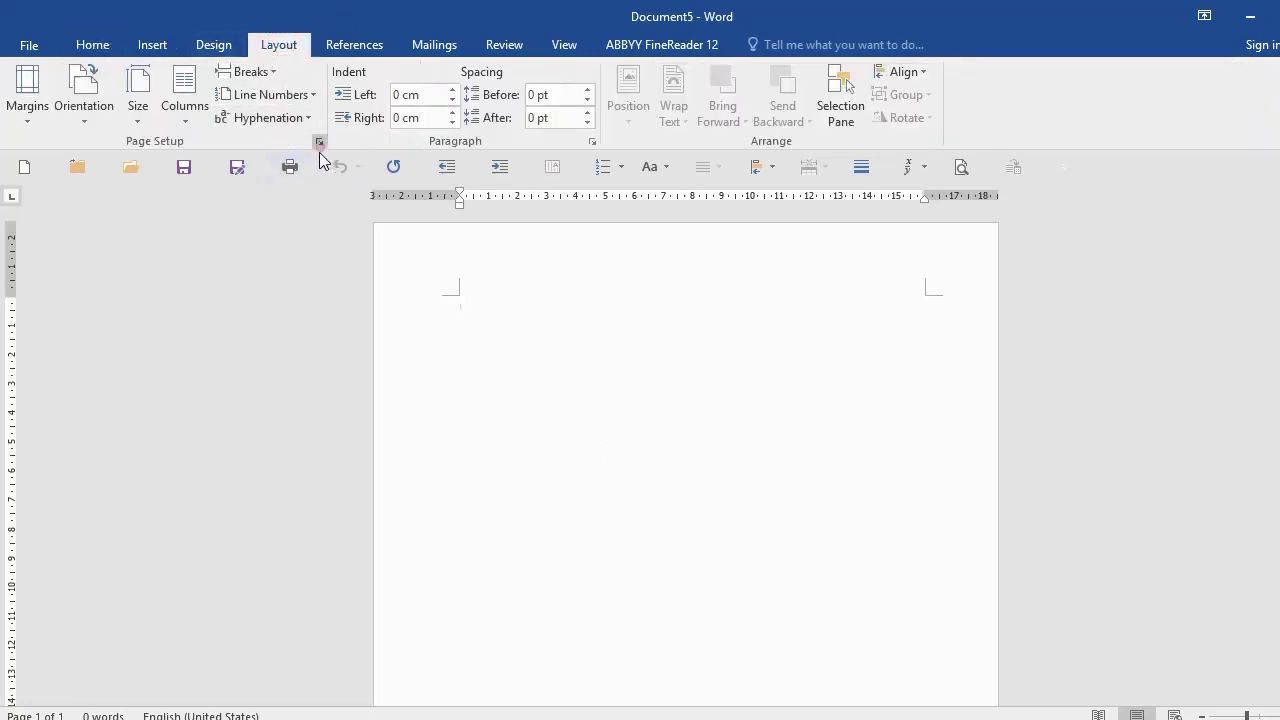
{"action": "left_click", "coordinate": [319, 142]}
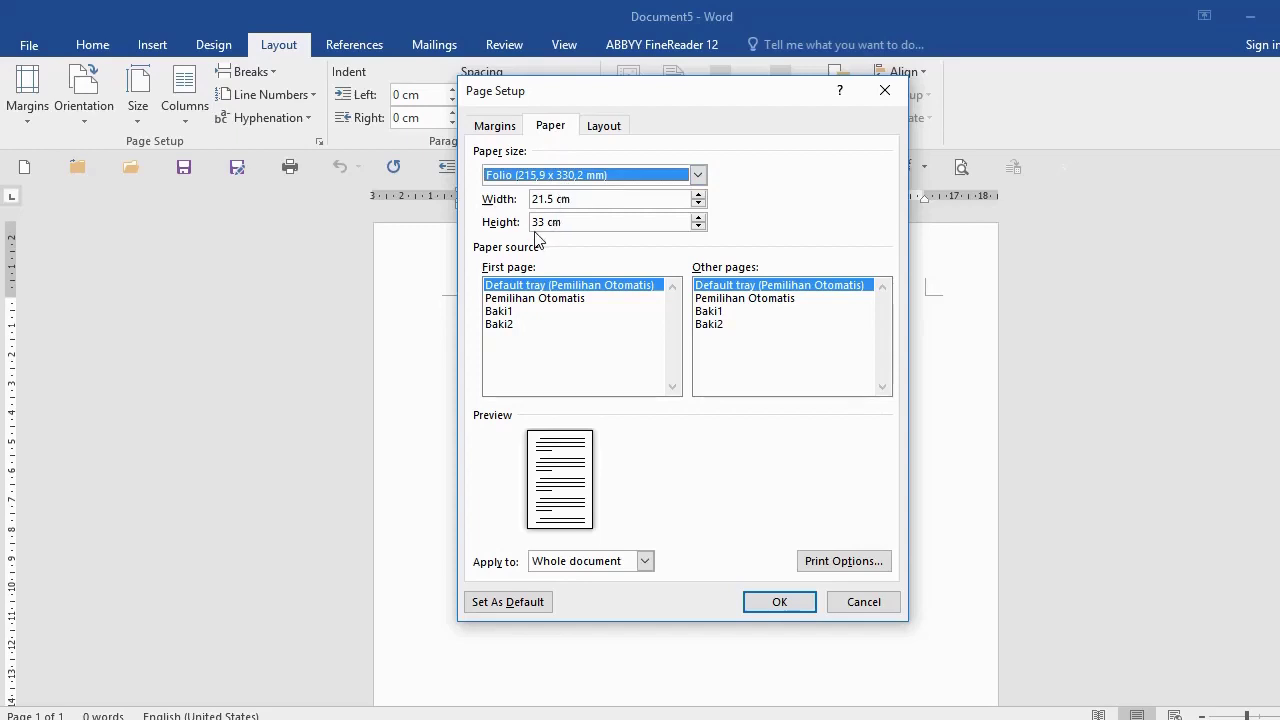
{"action": "left_click_drag", "start_coordinate": [531, 222], "coordinate": [571, 222]}
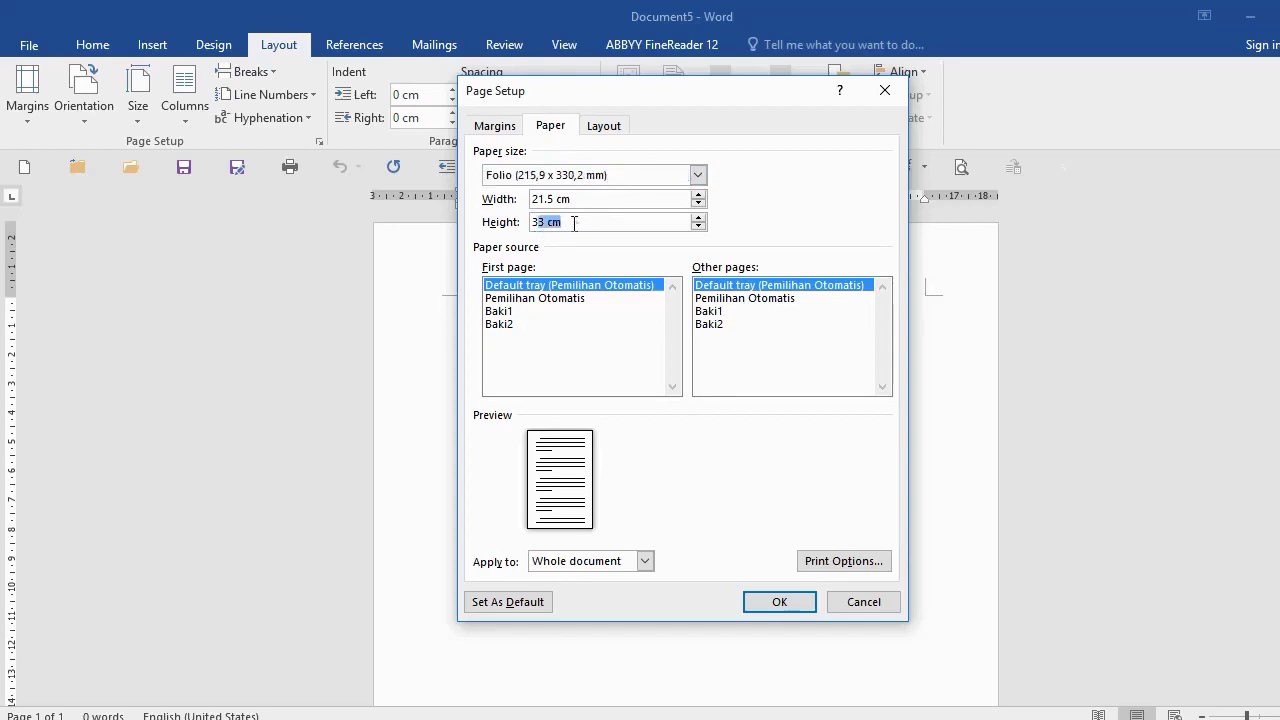
{"action": "type", "text": "3"}
{"action": "left_click", "coordinate": [494, 125]}
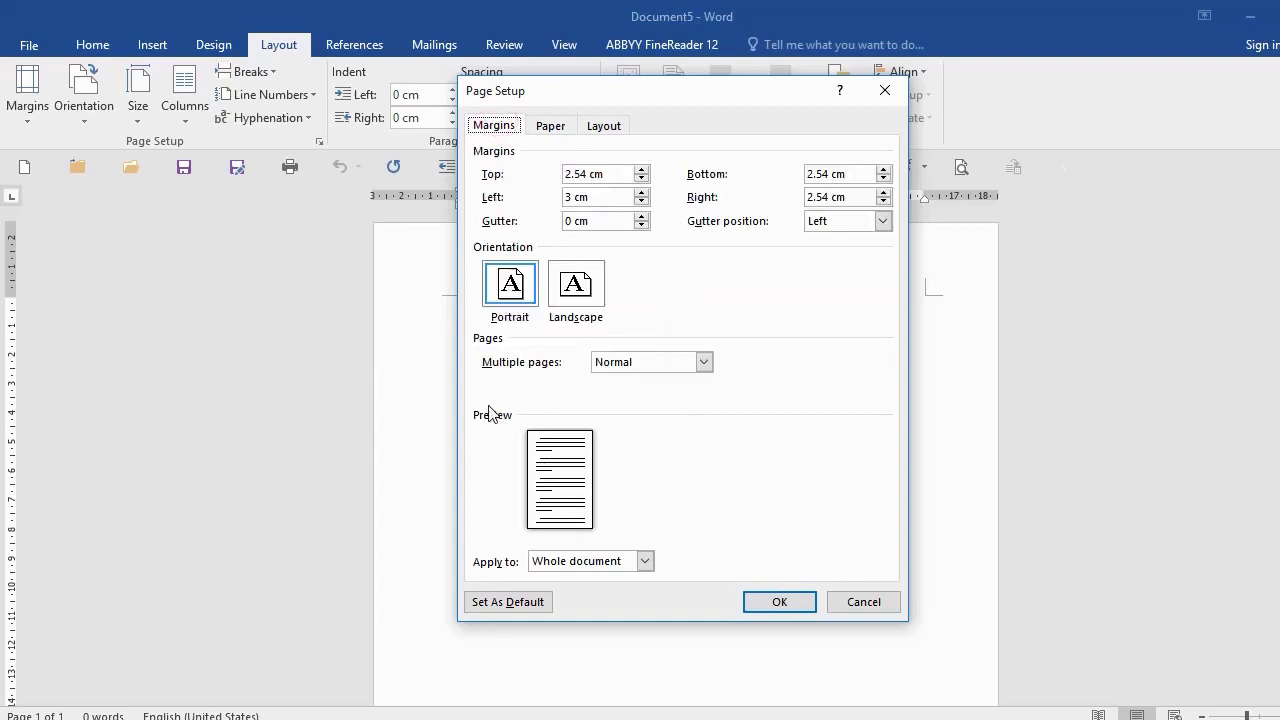
{"action": "left_click", "coordinate": [703, 362]}
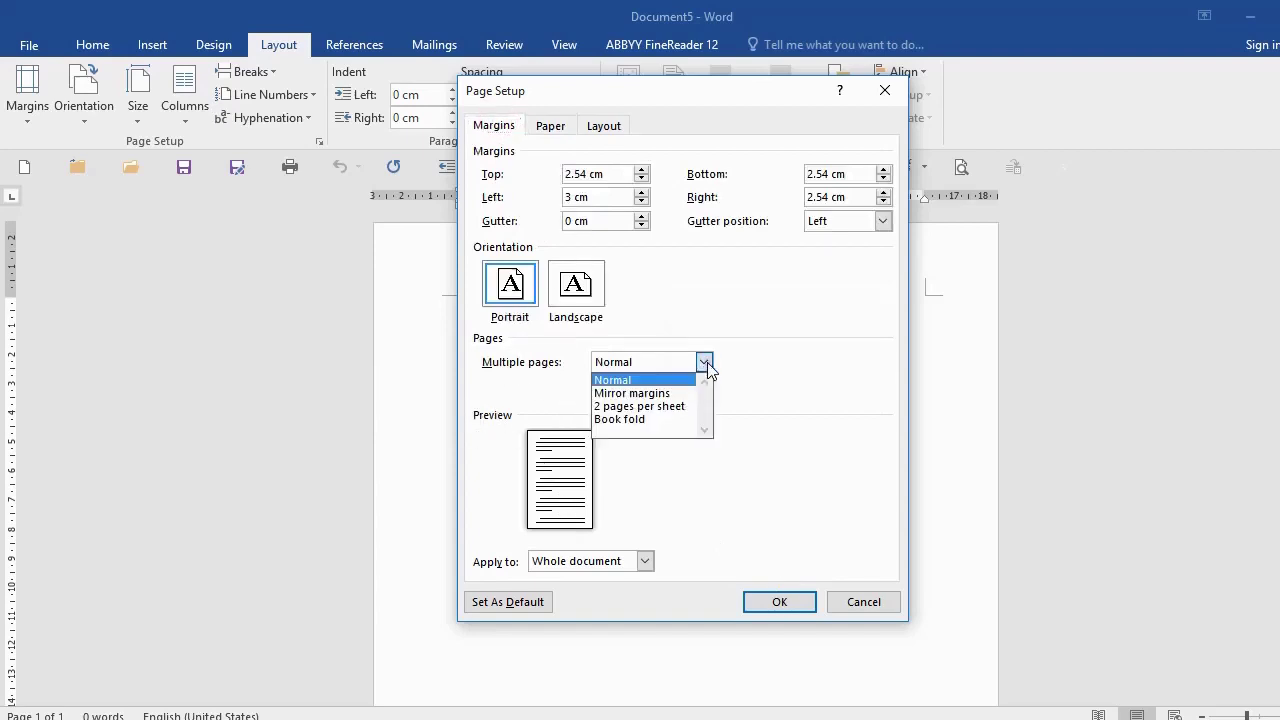
{"action": "left_click", "coordinate": [656, 406]}
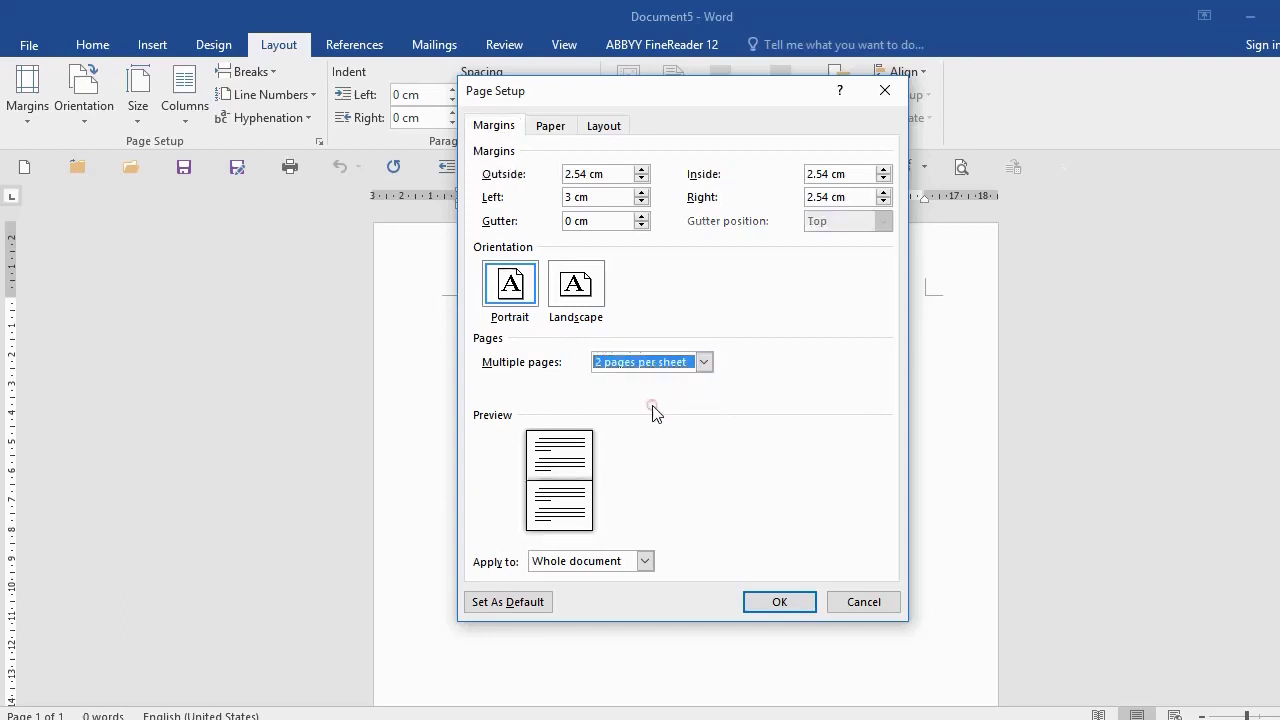
{"action": "left_click", "coordinate": [780, 603]}
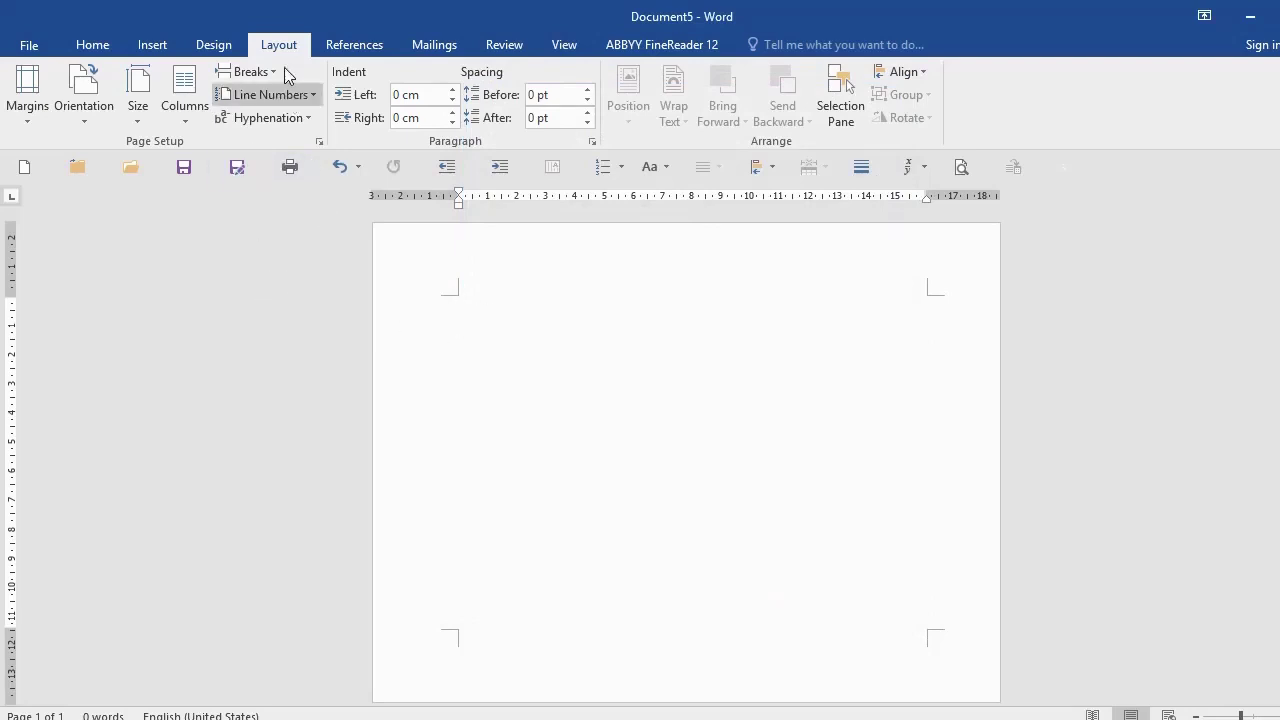
Step: In Page Setup, keep 2 pages per sheet and switch the orientation to landscape
{"action": "left_click", "coordinate": [319, 141]}
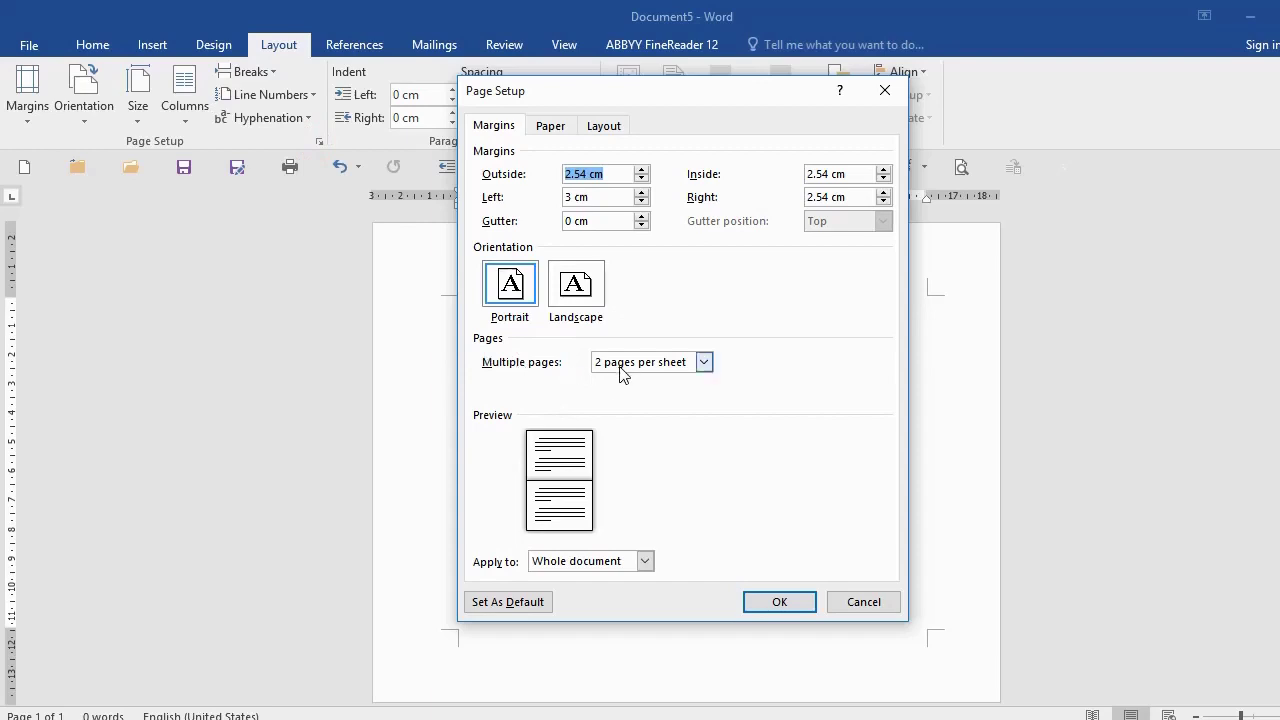
{"action": "left_click", "coordinate": [704, 362]}
{"action": "left_click", "coordinate": [668, 407]}
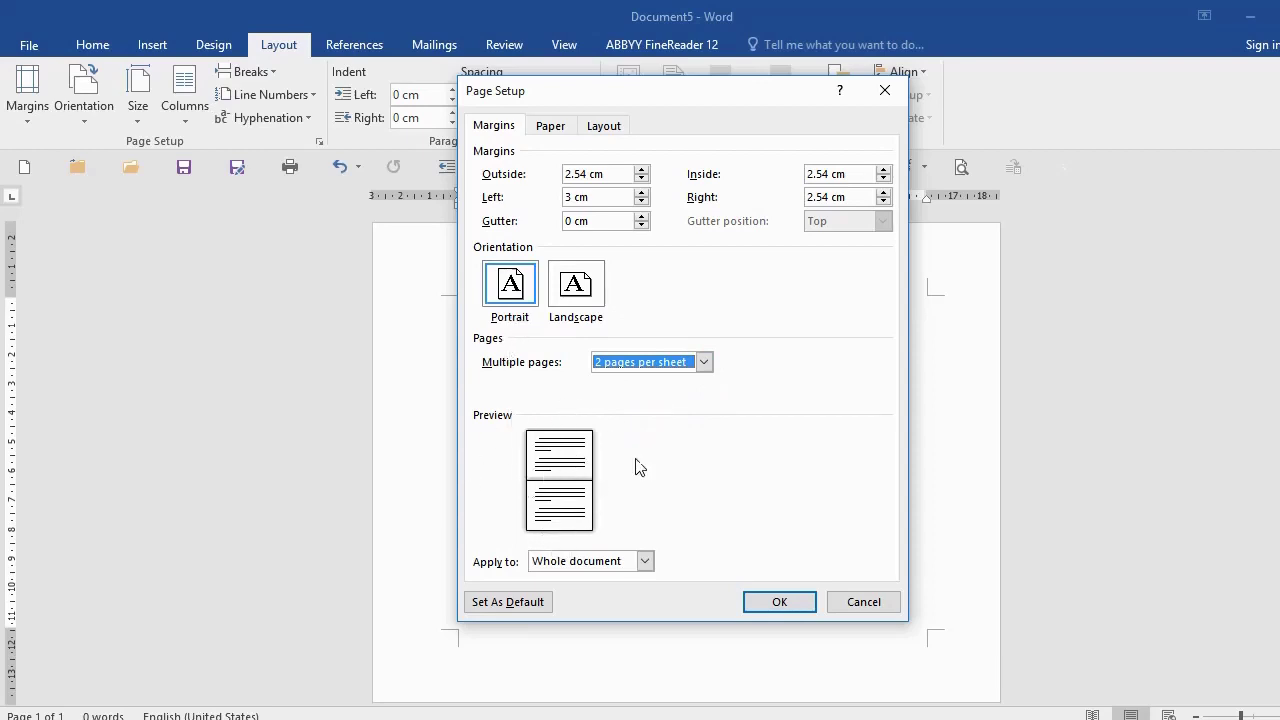
{"action": "left_click", "coordinate": [588, 300]}
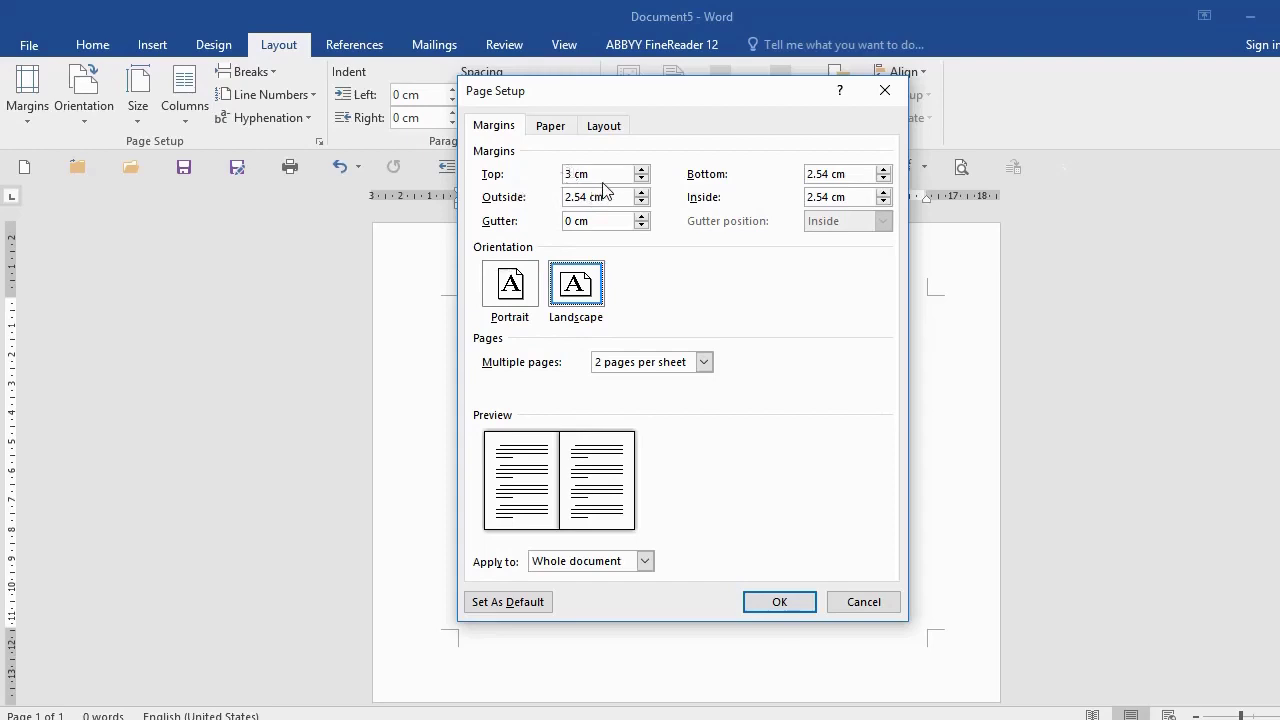
Step: Enter 1 cm for the top, bottom, outside and inside margins and apply
{"action": "left_click_drag", "start_coordinate": [573, 174], "coordinate": [505, 185]}
{"action": "type", "text": "1 CM"}
{"action": "key", "text": "Tab"}
{"action": "type", "text": "C"}
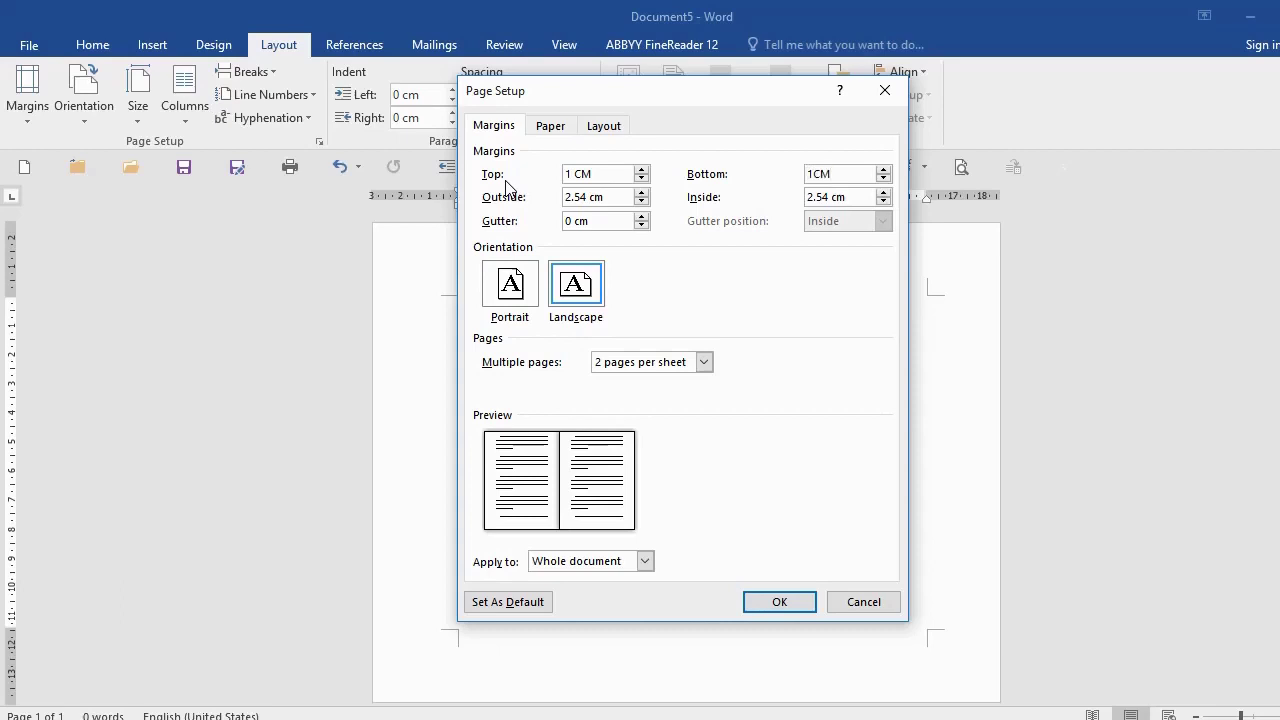
{"action": "key", "text": "Tab"}
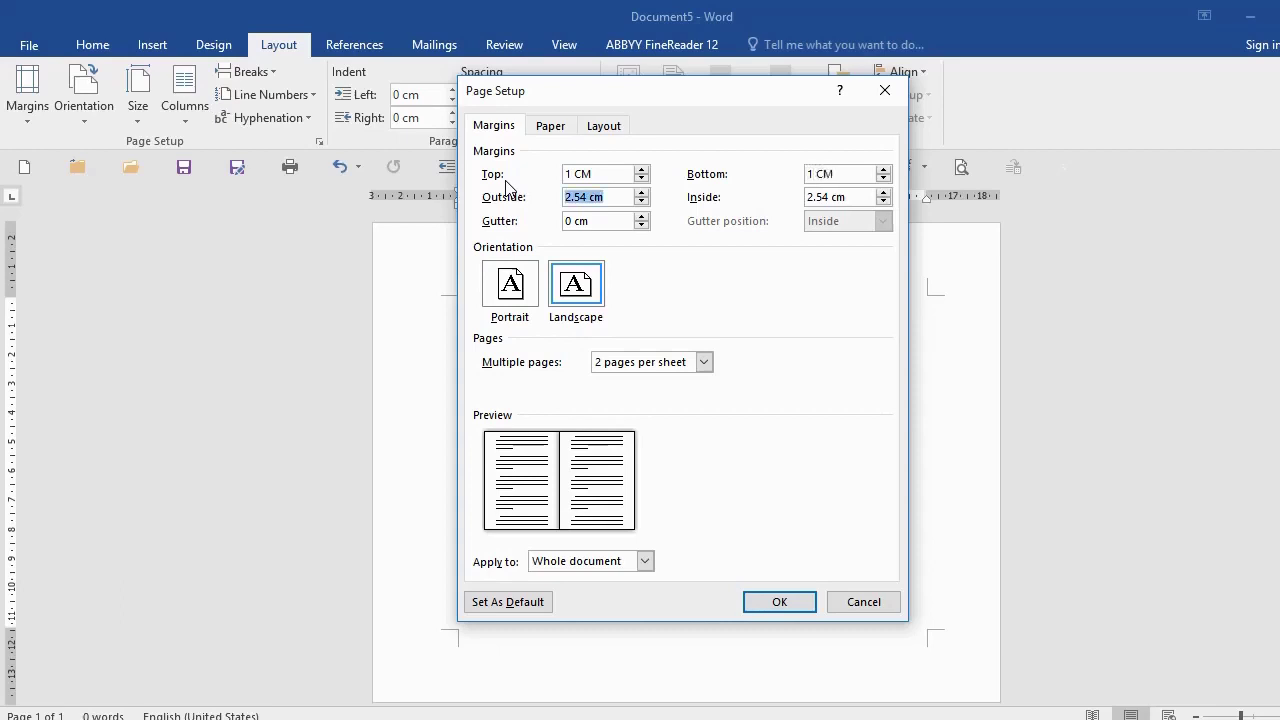
{"action": "type", "text": "1 CM"}
{"action": "key", "text": "Tab"}
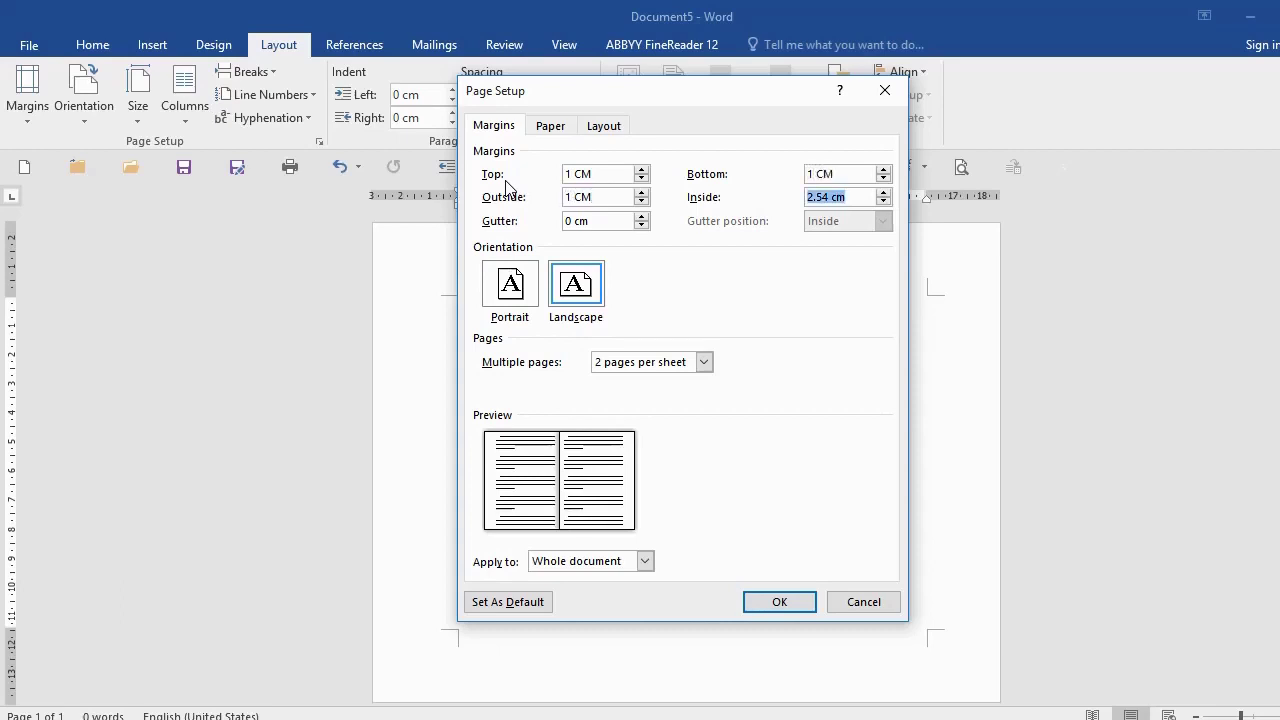
{"action": "type", "text": "1 CM"}
{"action": "left_click", "coordinate": [781, 602]}
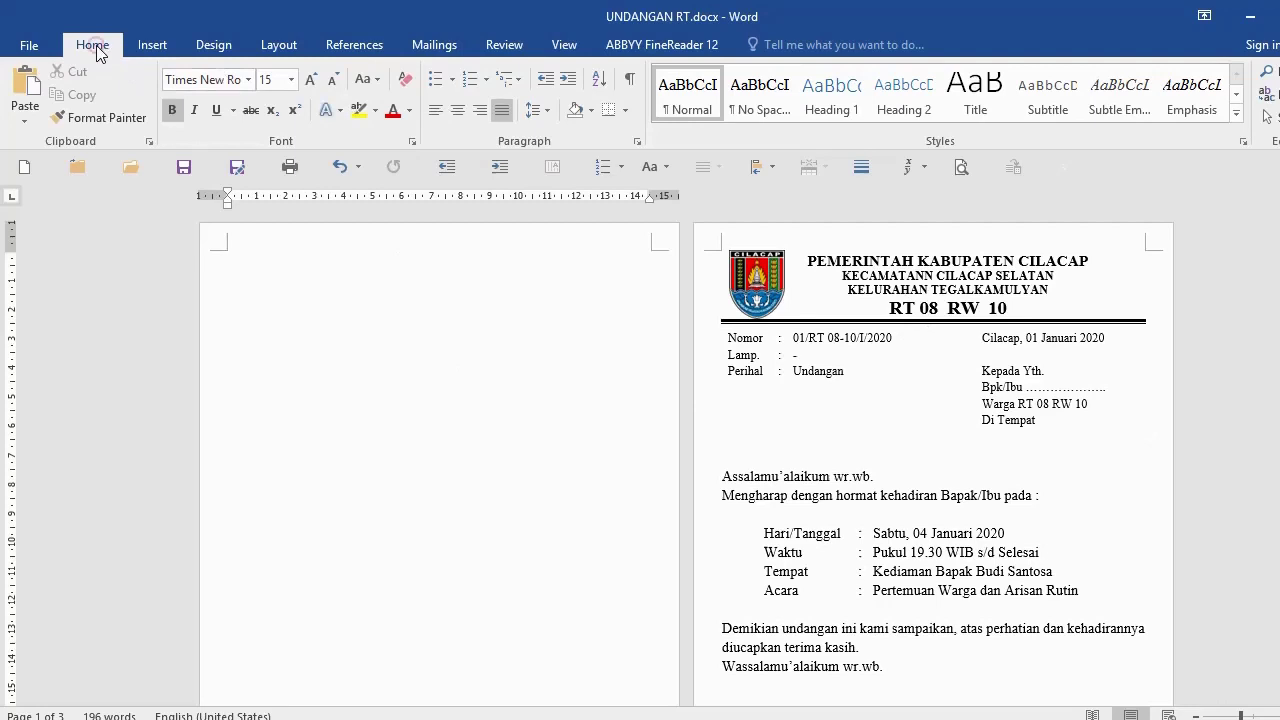
Step: Type centred heading lines PEMERINTAH KABUPATEN CILACAP, KECAMATAN CILACAP SELATAN, KELURAHAN TEGALKAMULYAN, RT 08 RW 10
{"action": "left_click", "coordinate": [458, 110]}
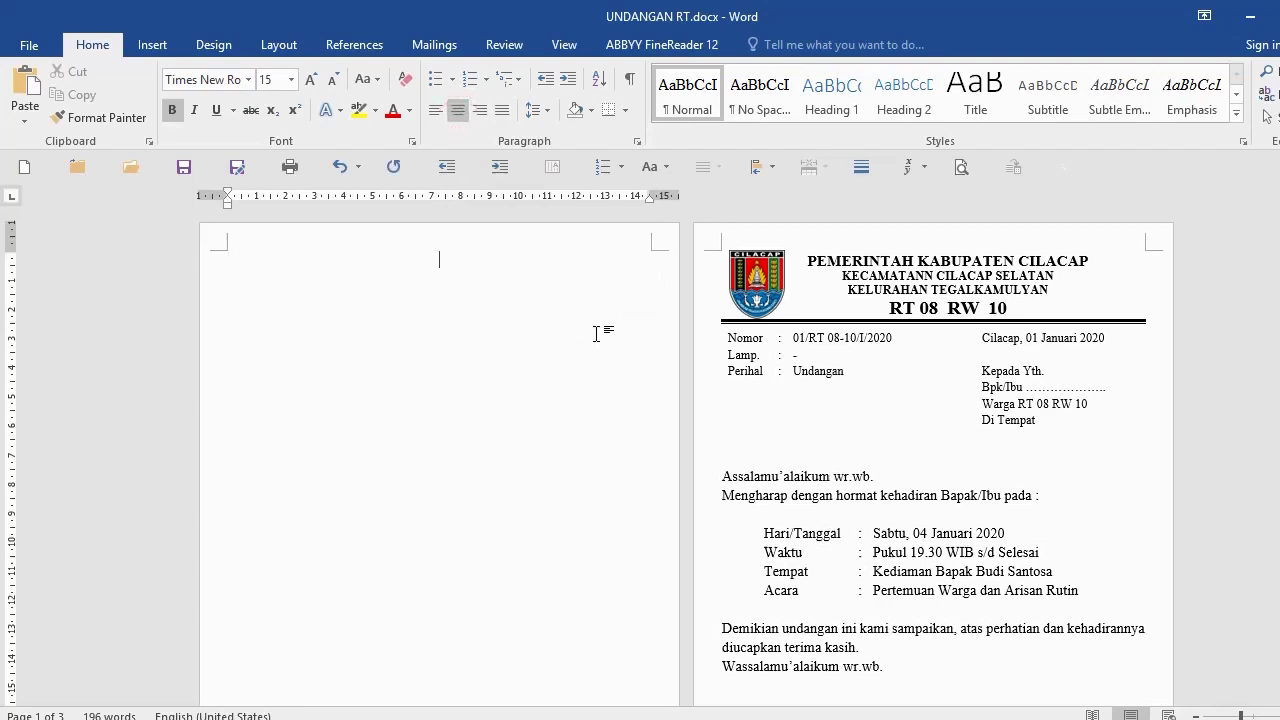
{"action": "type", "text": "PEMERINYTA"}
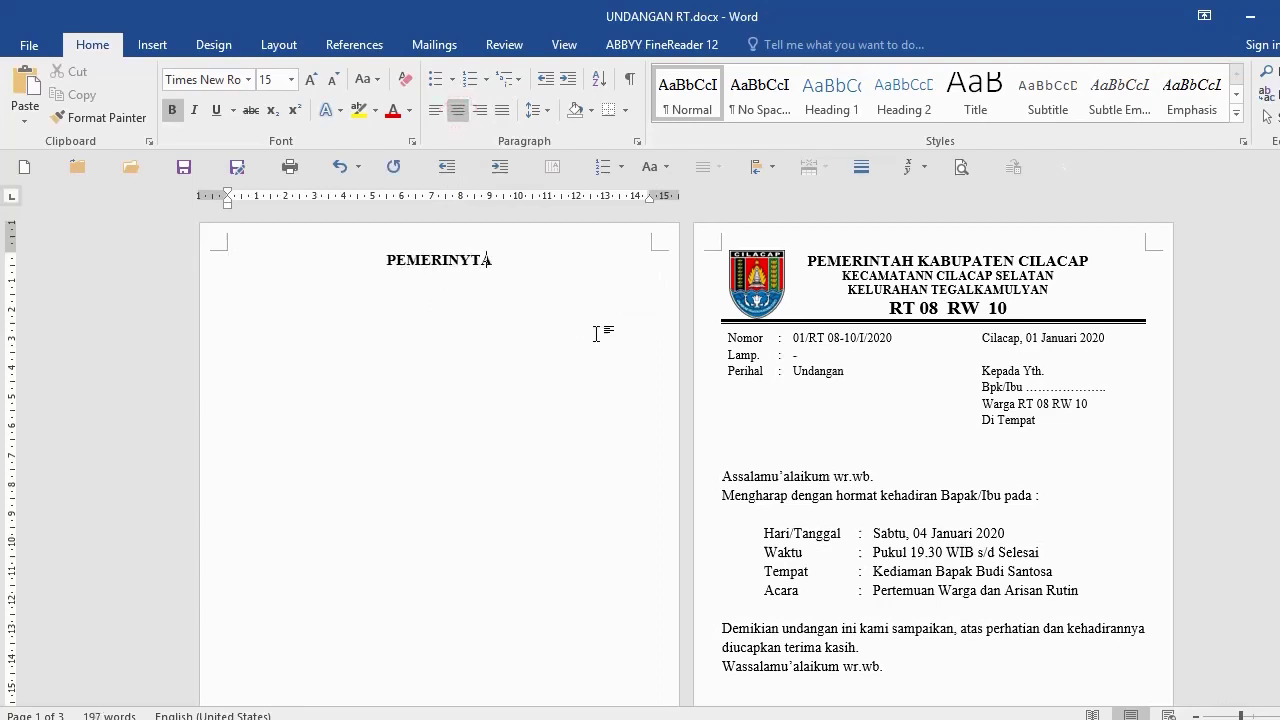
{"action": "key", "text": "BackSpace"}
{"action": "key", "text": "BackSpace"}
{"action": "key", "text": "BackSpace"}
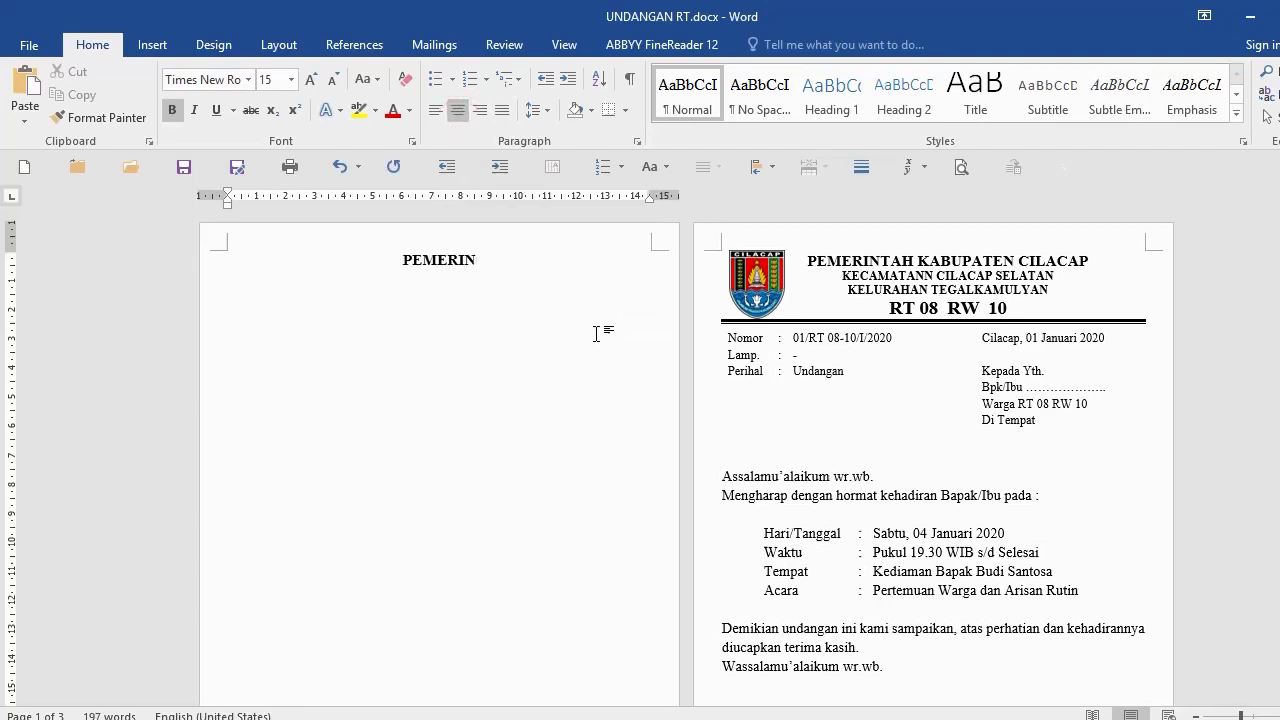
{"action": "type", "text": "TAH KABUPATEN C"}
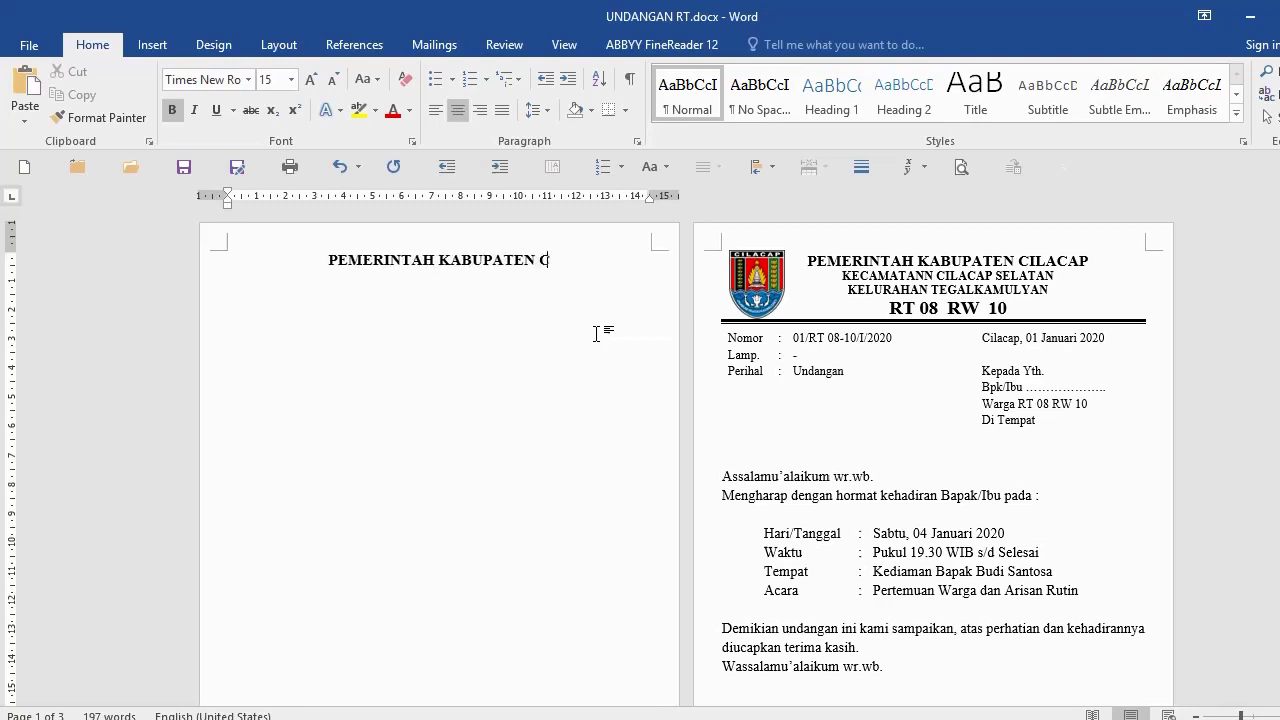
{"action": "type", "text": "ILACAP KECAMA"}
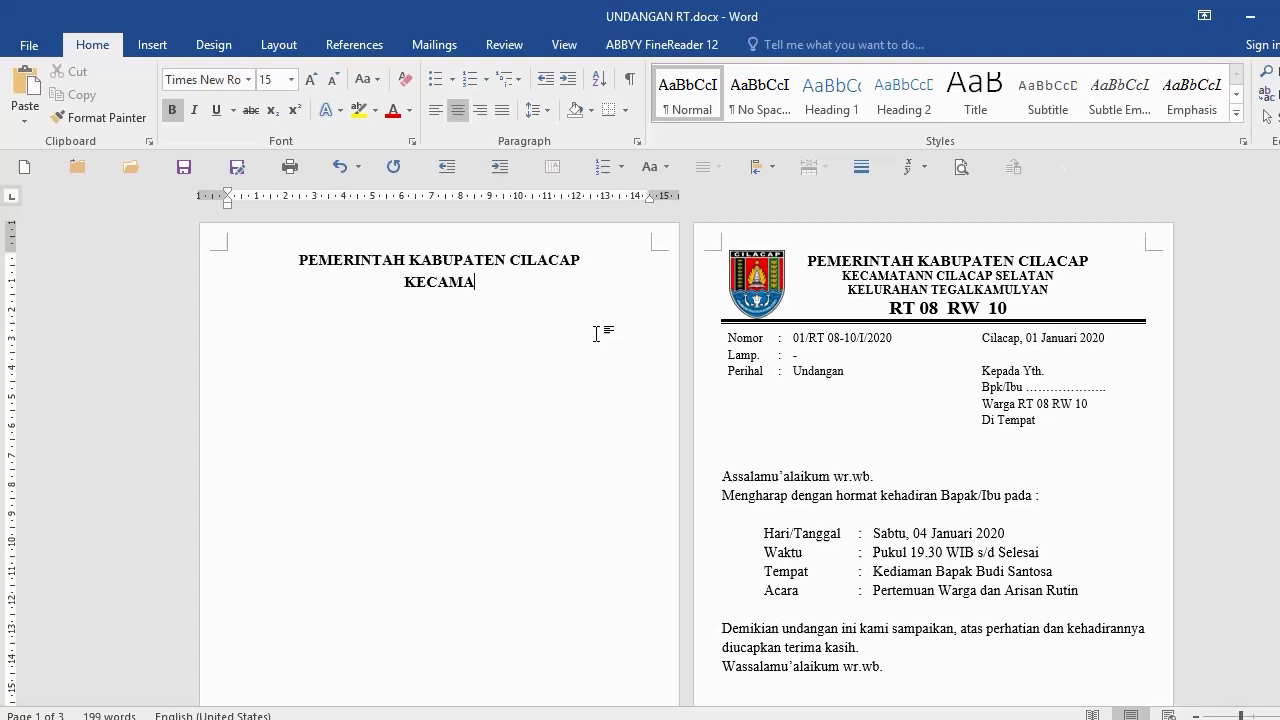
{"action": "type", "text": "TAN CILACAP"}
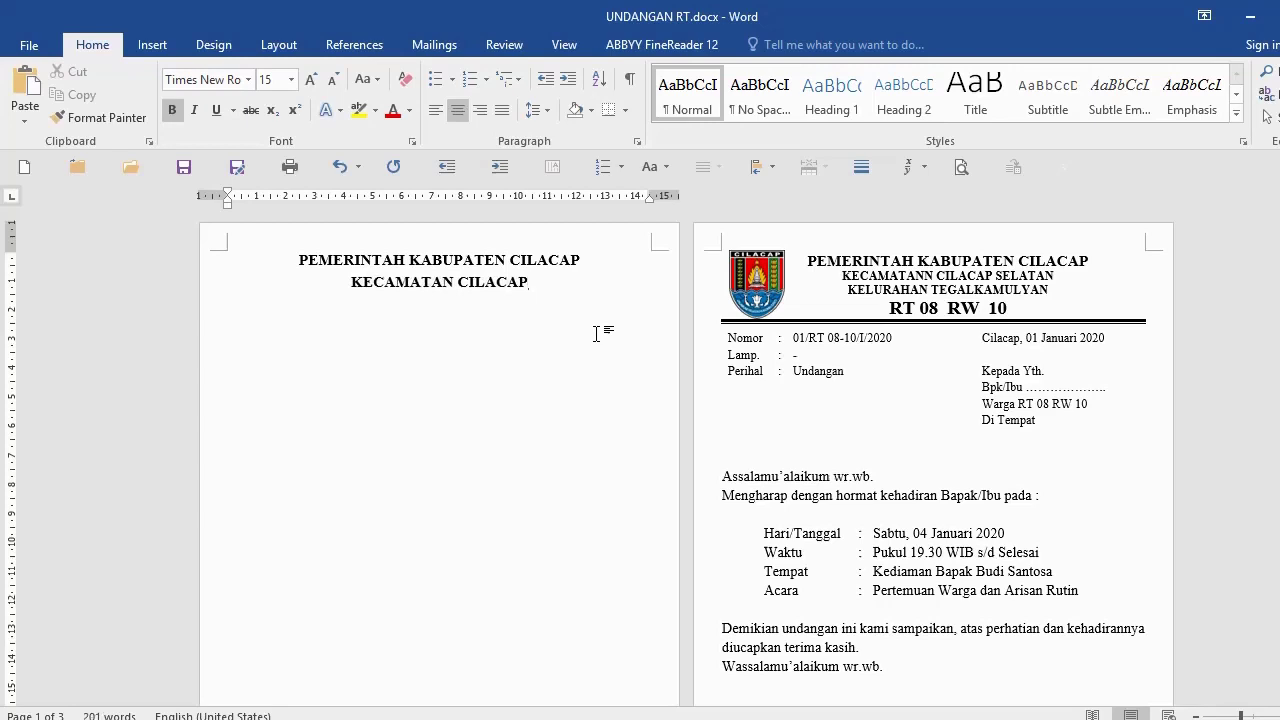
{"action": "type", "text": " SELATAN"}
{"action": "key", "text": "Return"}
{"action": "type", "text": "KELUR"}
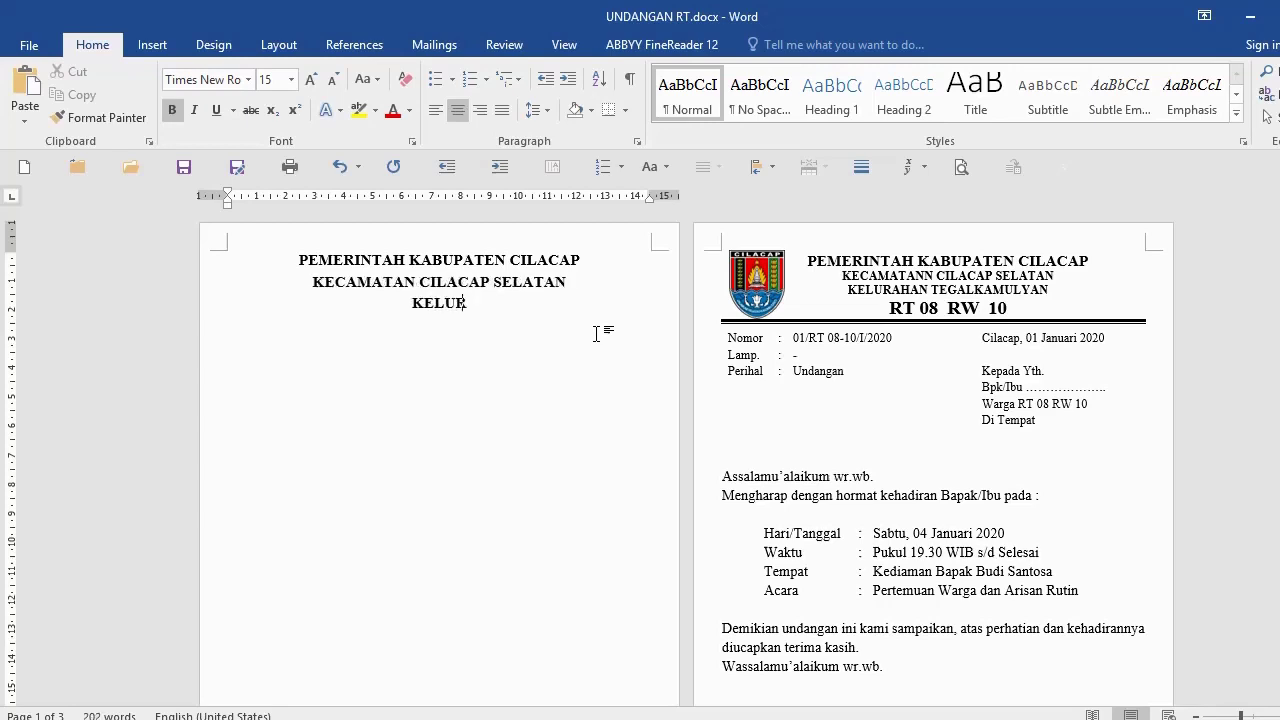
{"action": "type", "text": "AHAN TEGALKAMUL"}
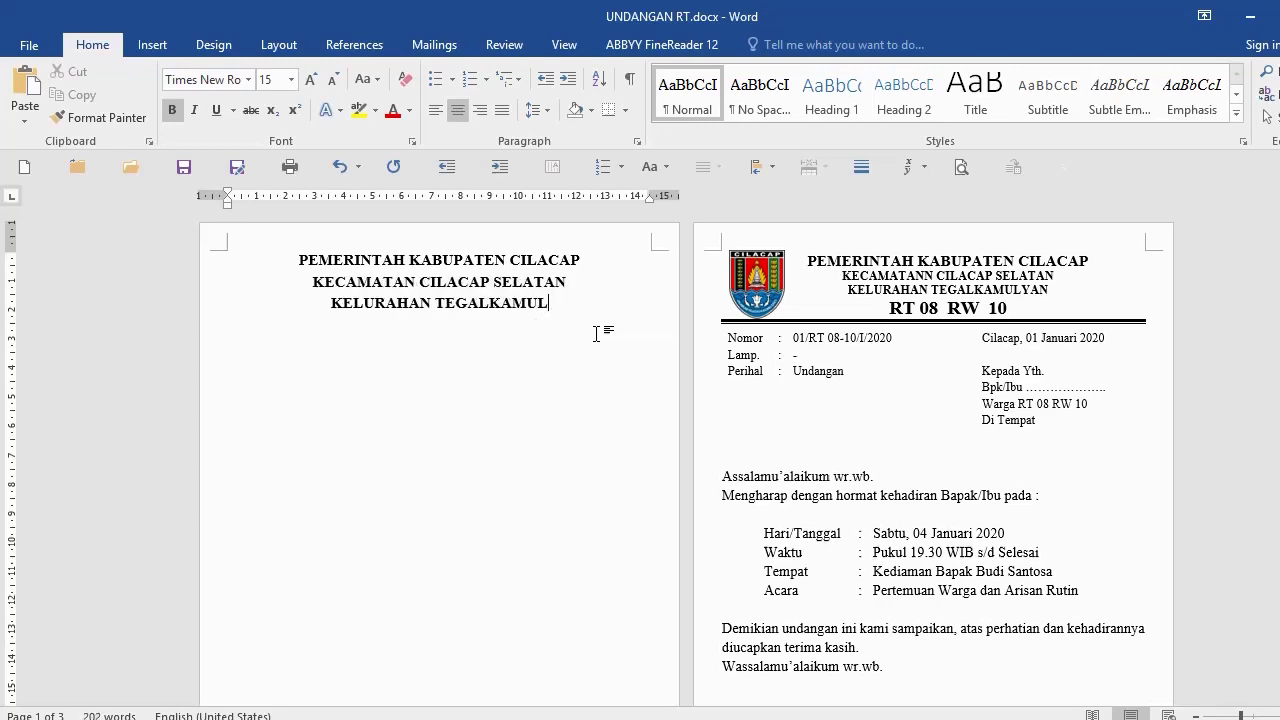
{"action": "type", "text": "YAN"}
{"action": "key", "text": "Return"}
{"action": "type", "text": "RT 08"}
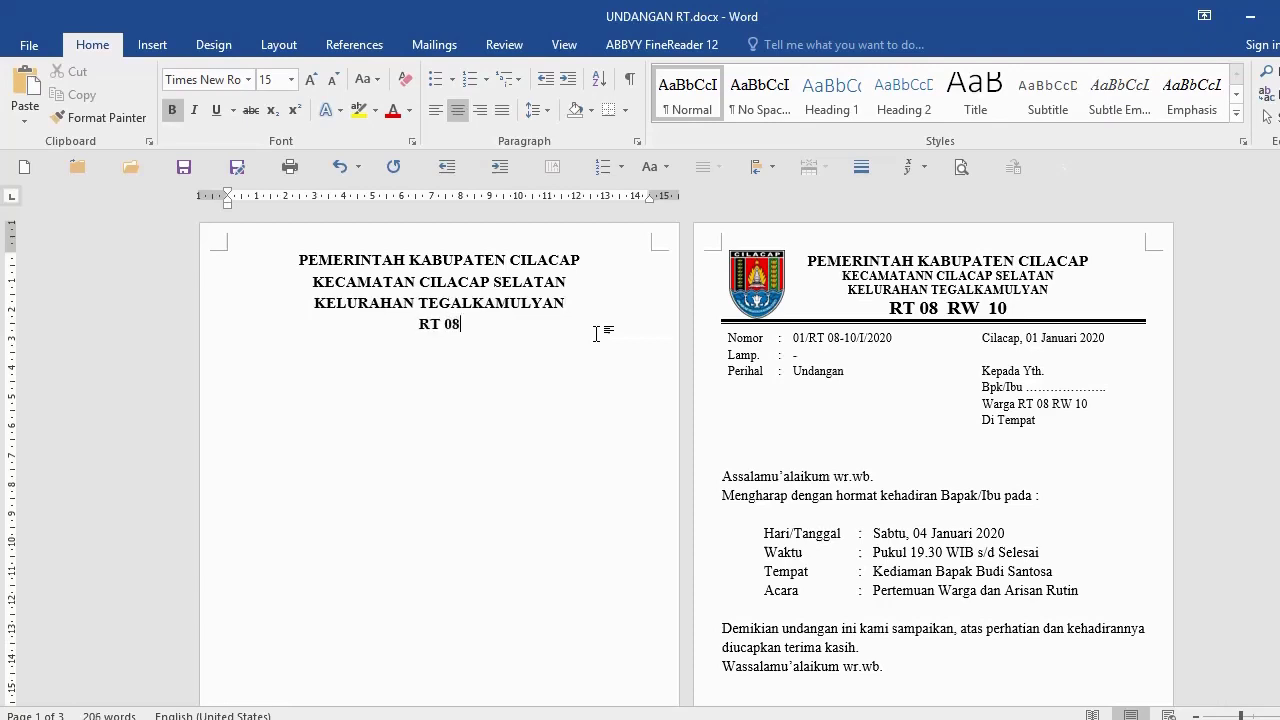
{"action": "type", "text": " RW 10"}
Step: Delete the extra empty lines below RT 08 RW 10 so the surplus page disappears
{"action": "left_click", "coordinate": [1052, 307]}
{"action": "key", "text": "Return"}
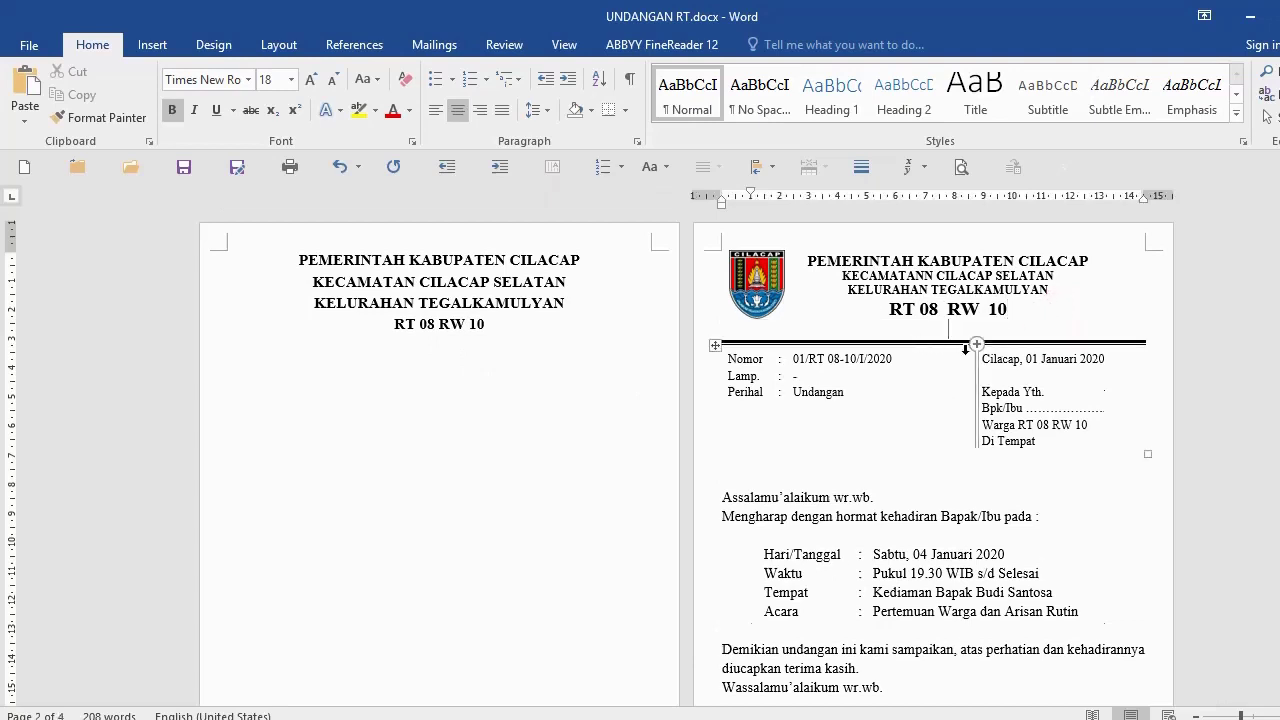
{"action": "key", "text": "Return"}
{"action": "key", "text": "Return"}
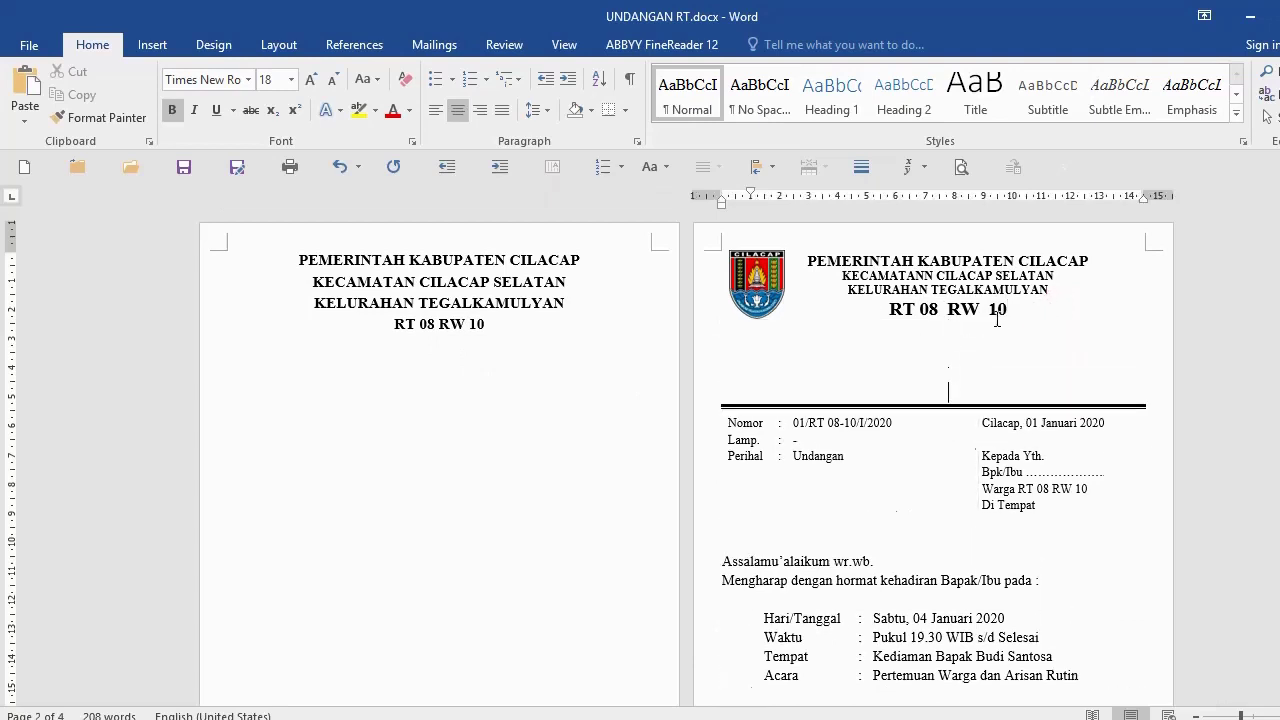
{"action": "left_click", "coordinate": [1034, 307], "text": "shift"}
{"action": "key", "text": "Delete"}
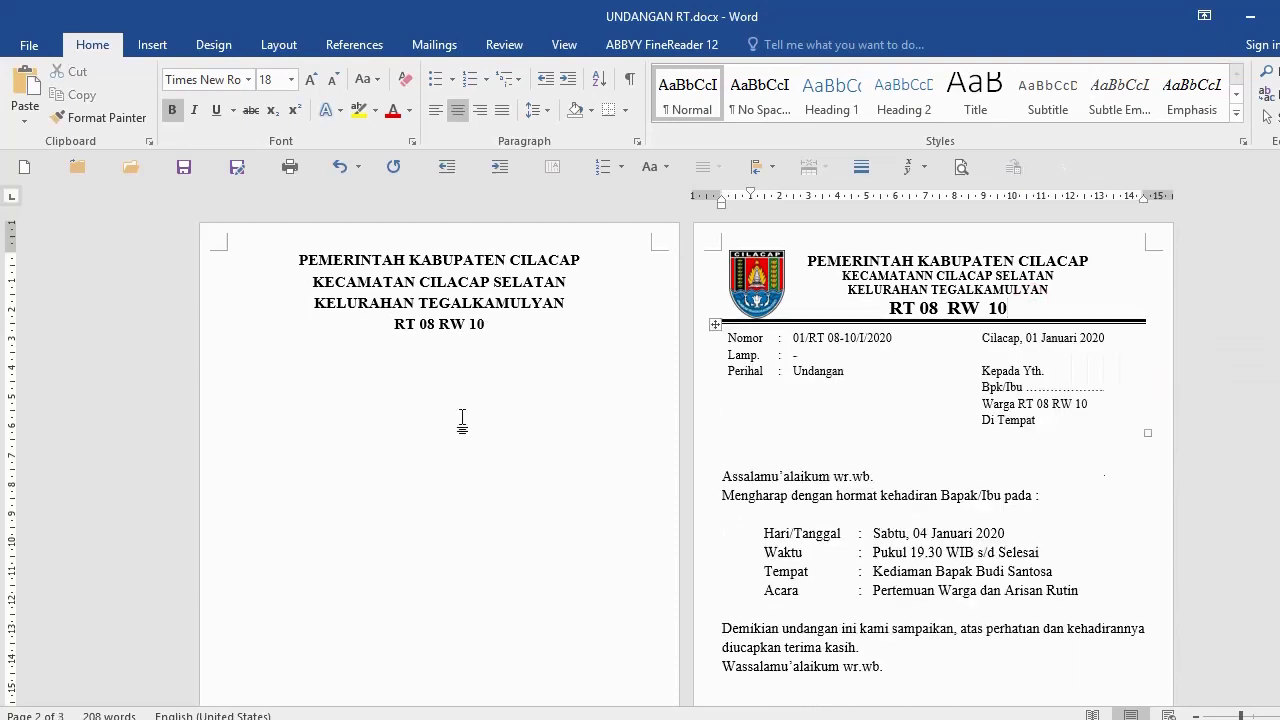
{"action": "left_click", "coordinate": [452, 380]}
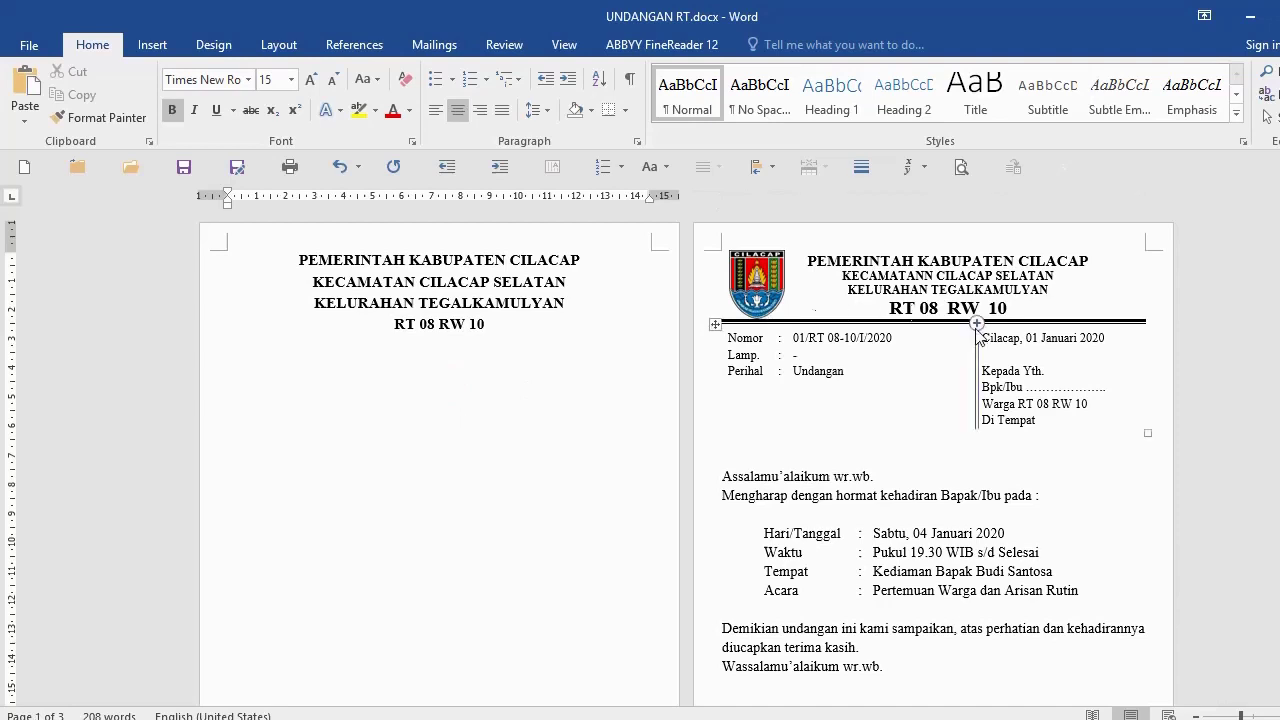
Step: Apply a bottom border under the RT 08 RW 10 line on page 1
{"action": "left_click", "coordinate": [157, 328]}
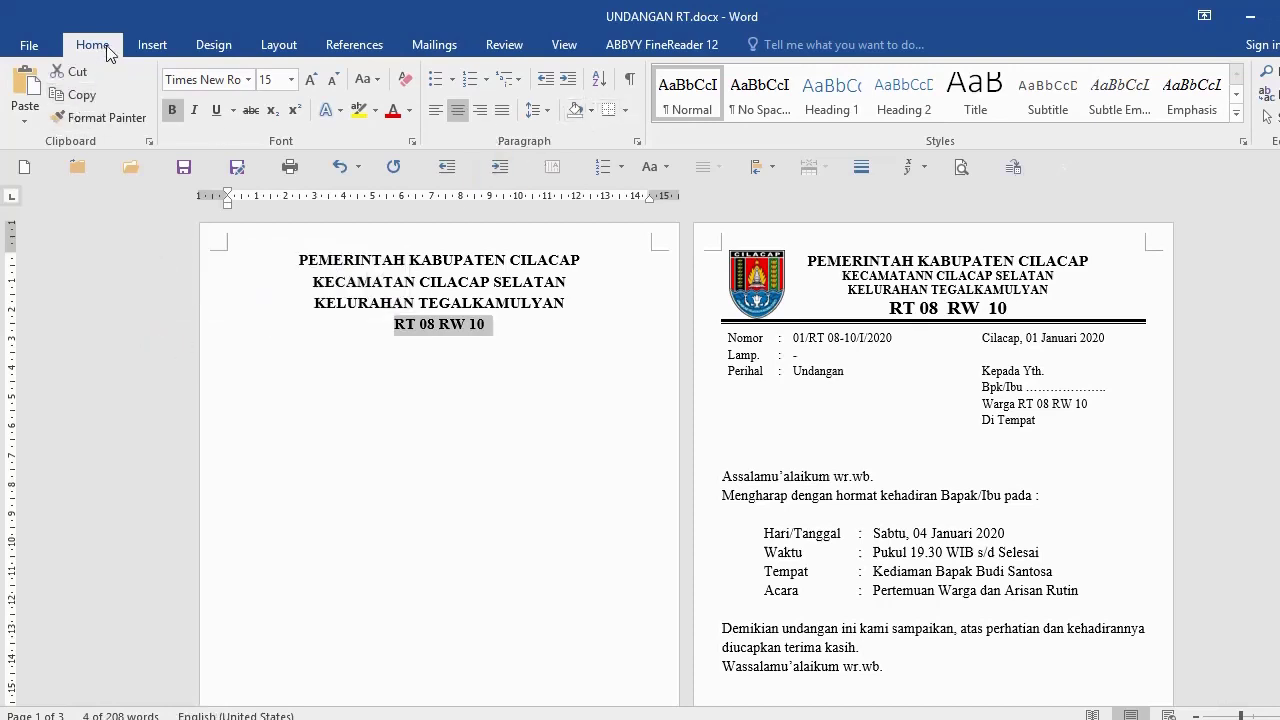
{"action": "left_click", "coordinate": [628, 114]}
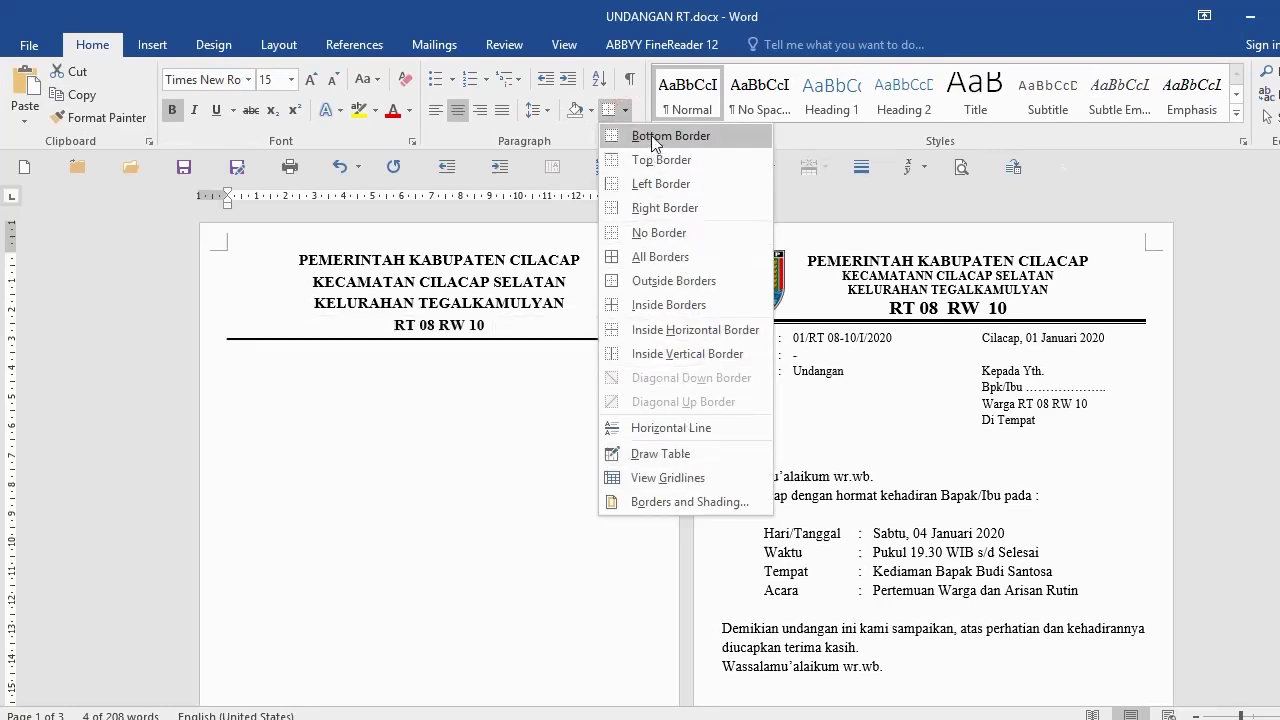
{"action": "key", "text": "Escape"}
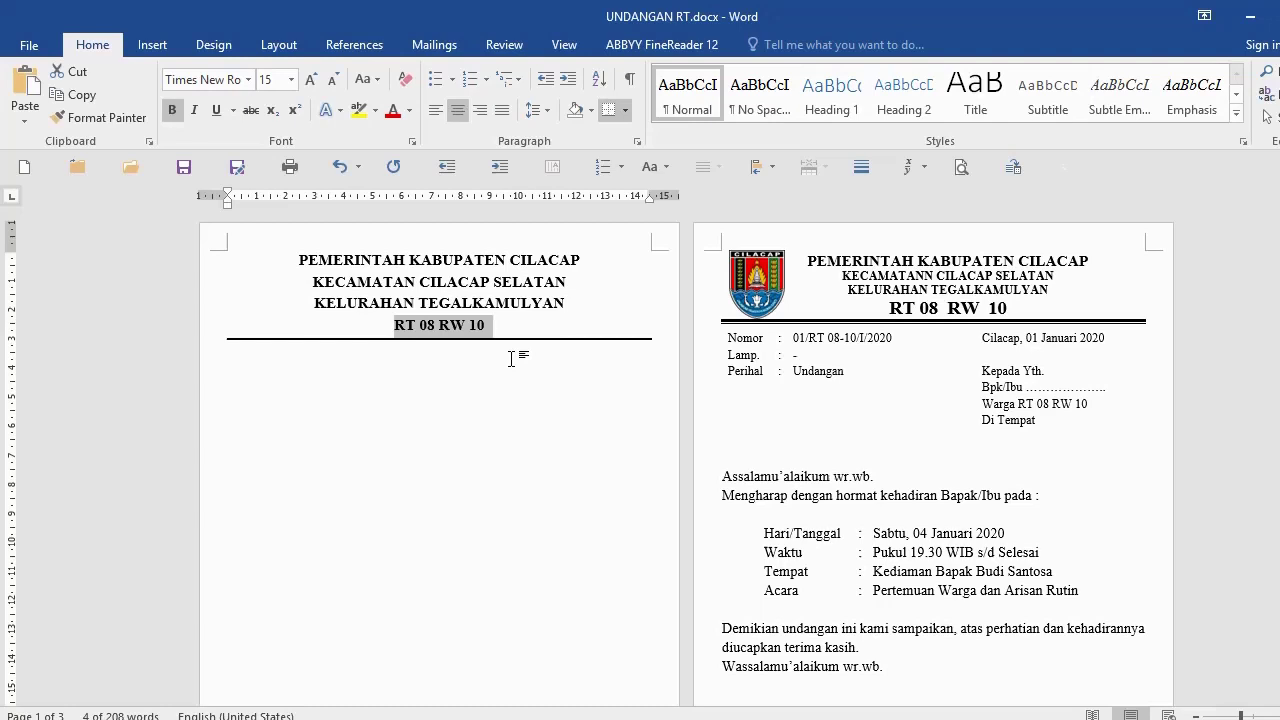
{"action": "left_click", "coordinate": [511, 358]}
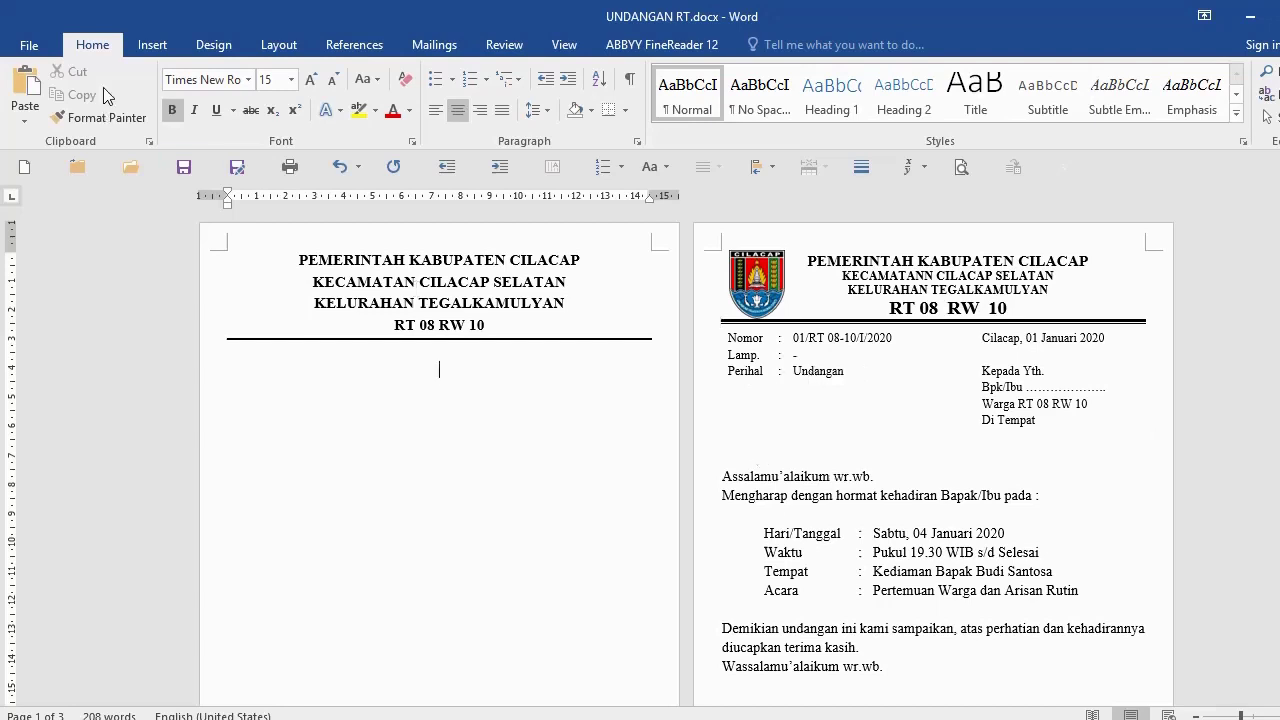
Step: Insert a one-row, four-column table below the letterhead rule
{"action": "left_click", "coordinate": [150, 47]}
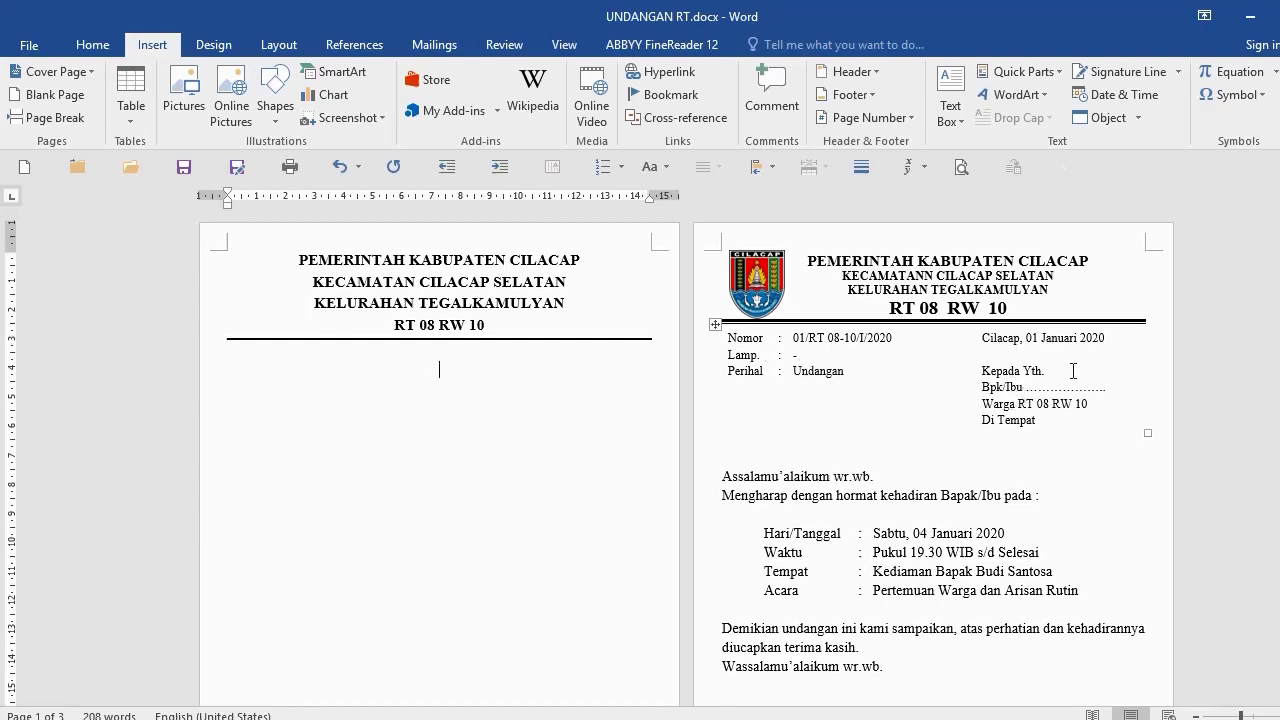
{"action": "left_click", "coordinate": [137, 117]}
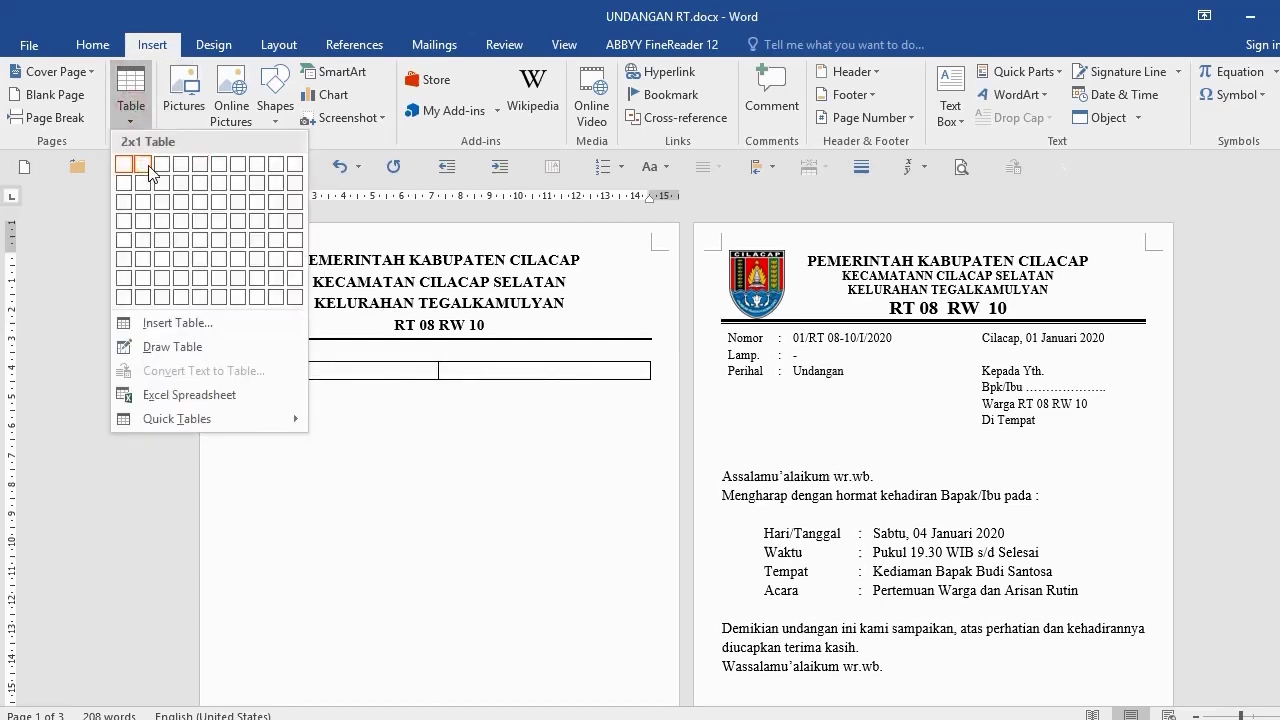
{"action": "left_click", "coordinate": [183, 168]}
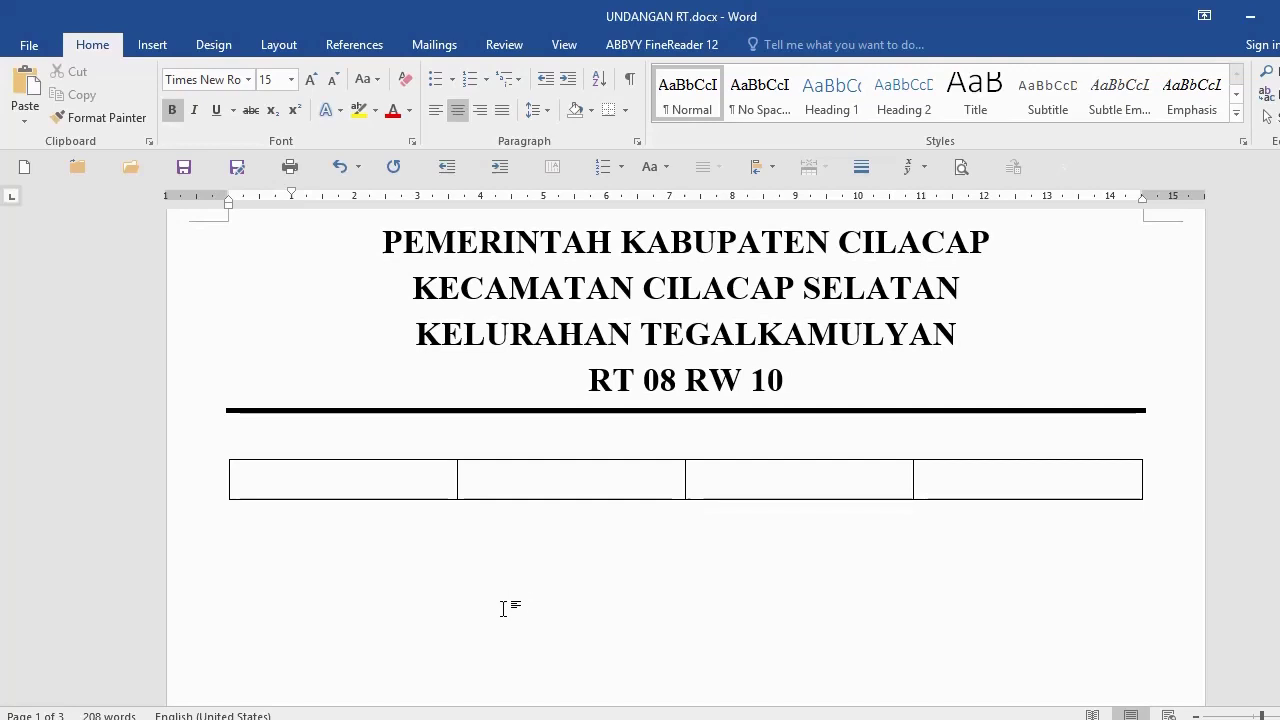
{"action": "left_click", "coordinate": [346, 479]}
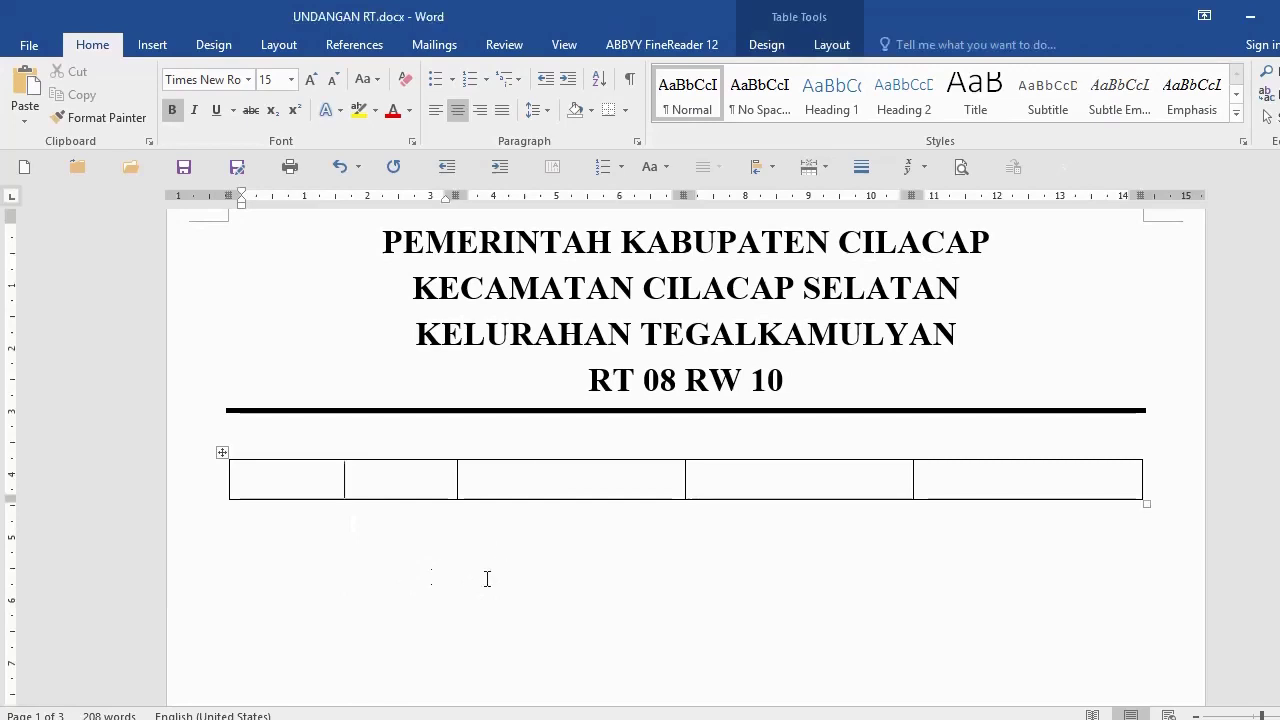
{"action": "scroll", "coordinate": [497, 525], "scroll_direction": "down", "scroll_amount": 1}
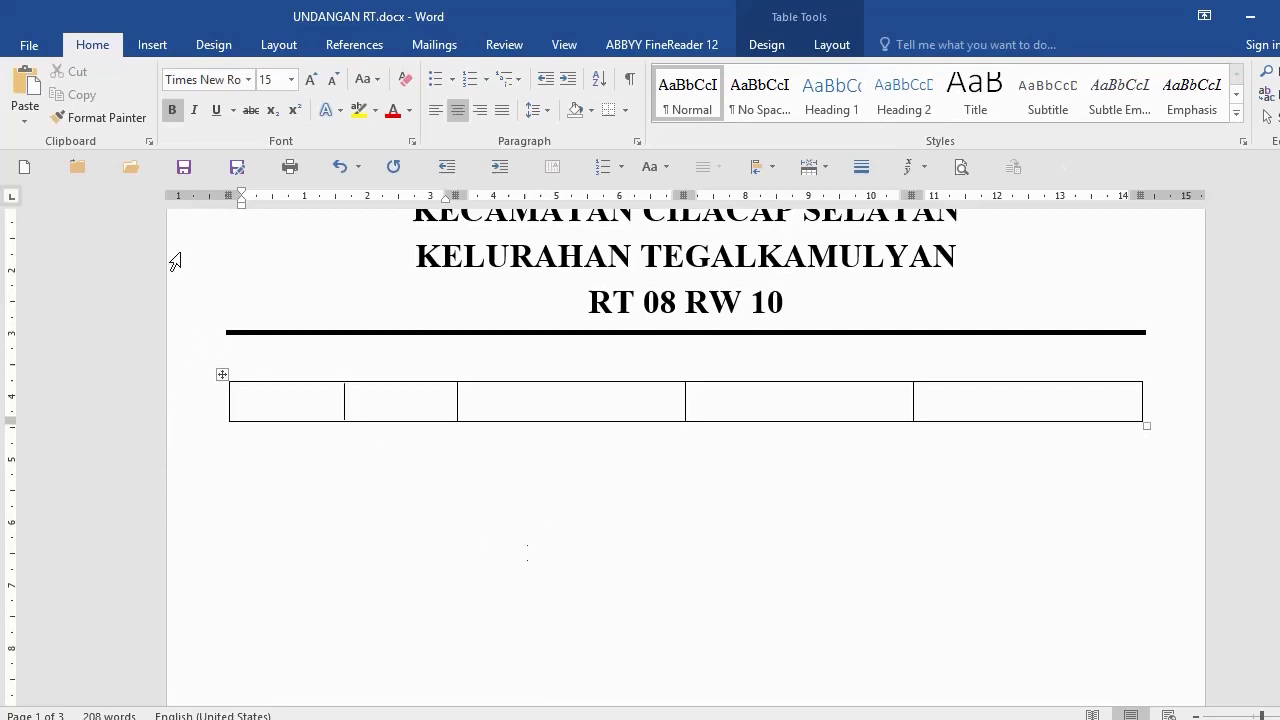
{"action": "left_click", "coordinate": [153, 46]}
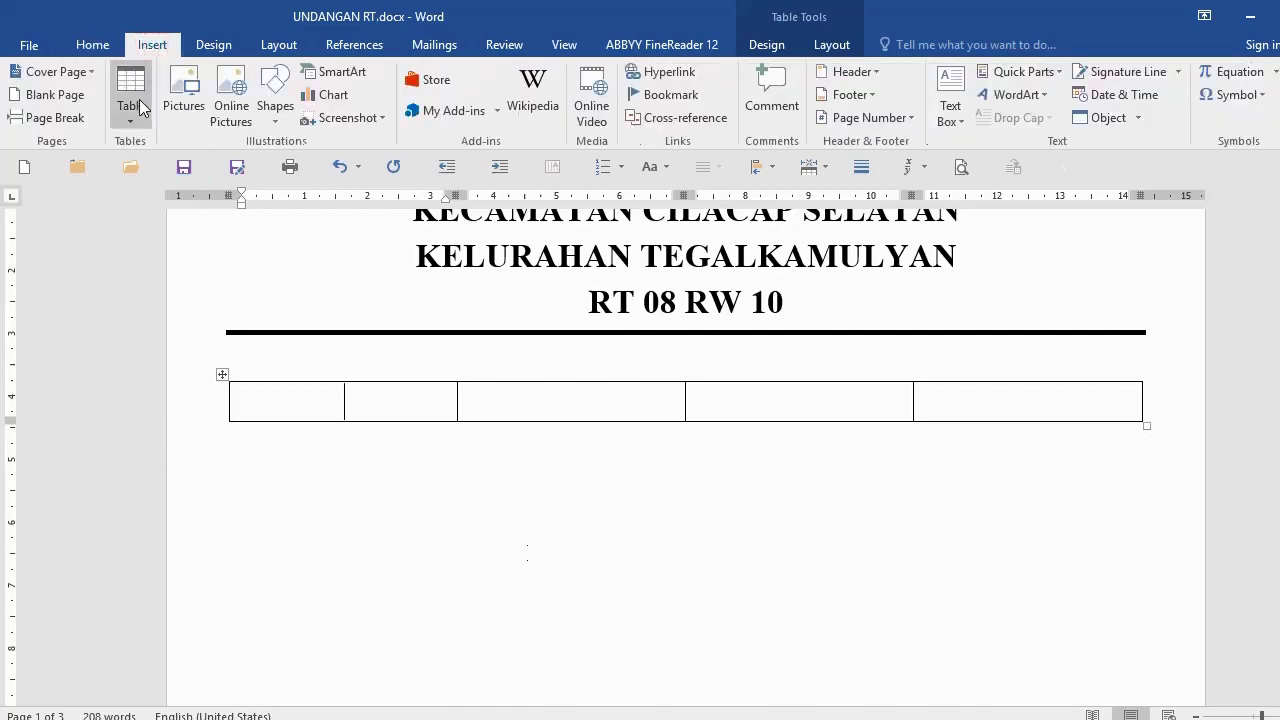
{"action": "left_click", "coordinate": [264, 515]}
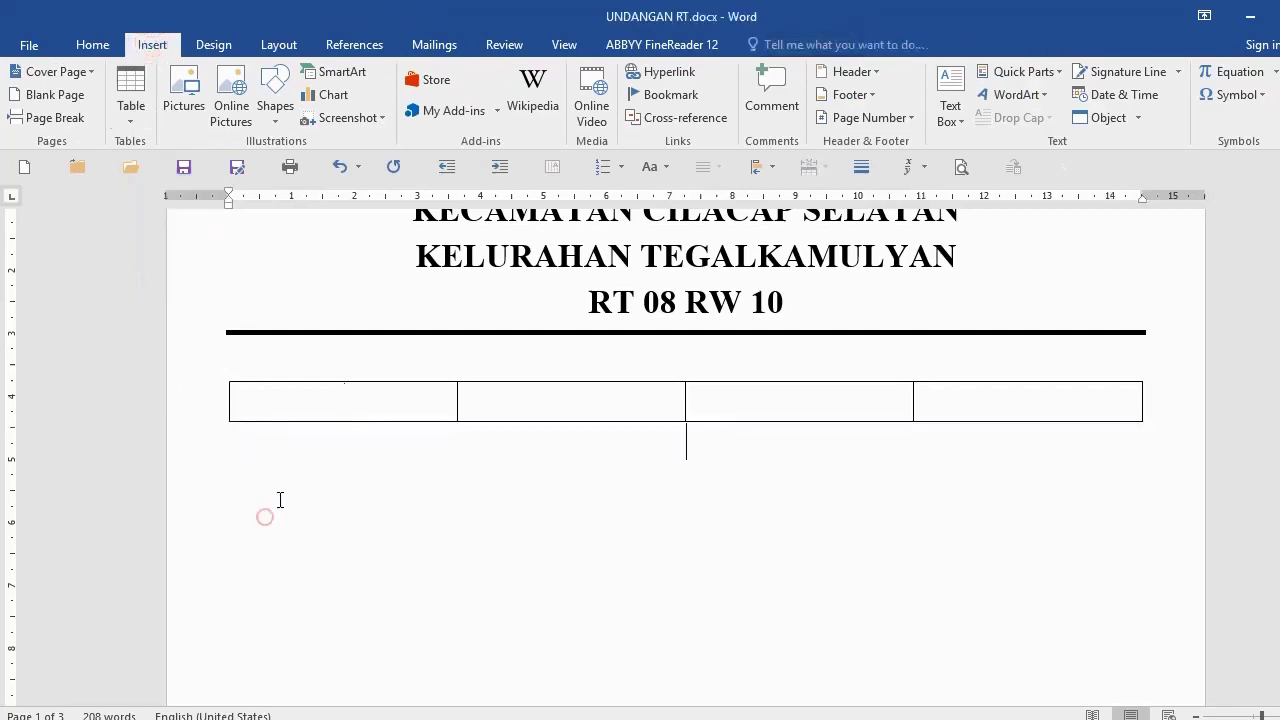
{"action": "left_click", "coordinate": [131, 92]}
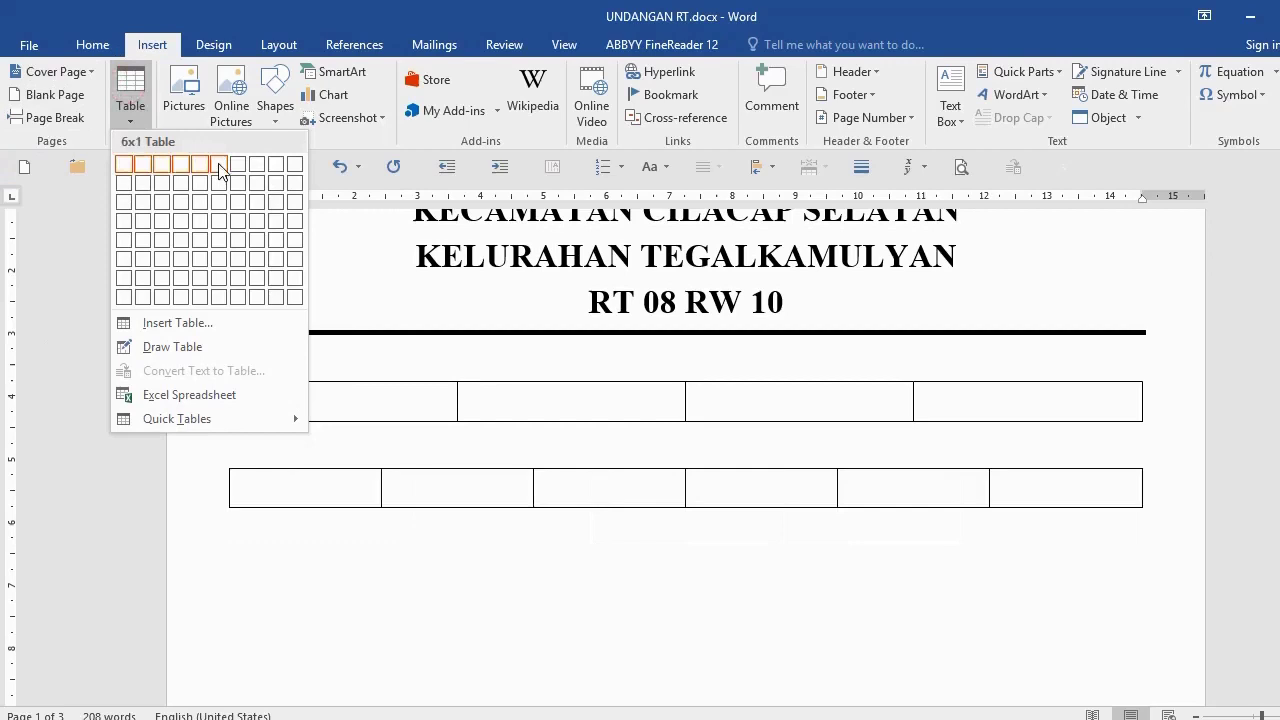
{"action": "left_click", "coordinate": [355, 608]}
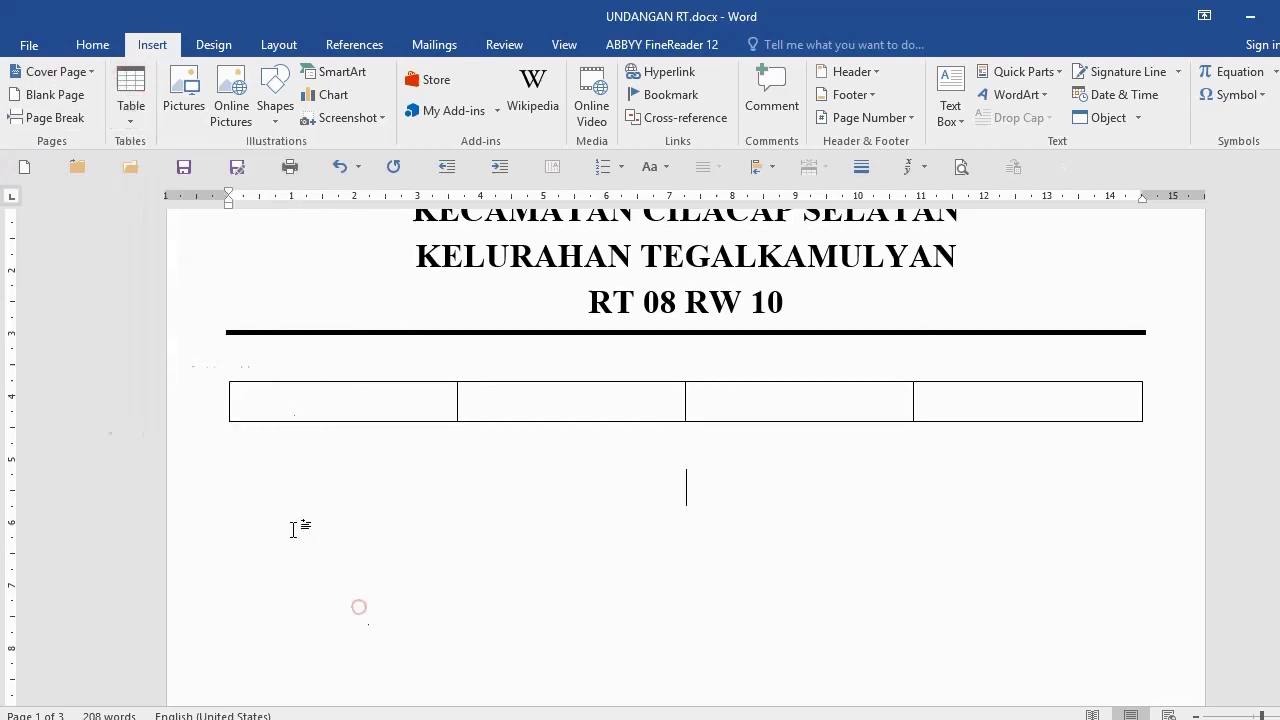
{"action": "left_click", "coordinate": [314, 407]}
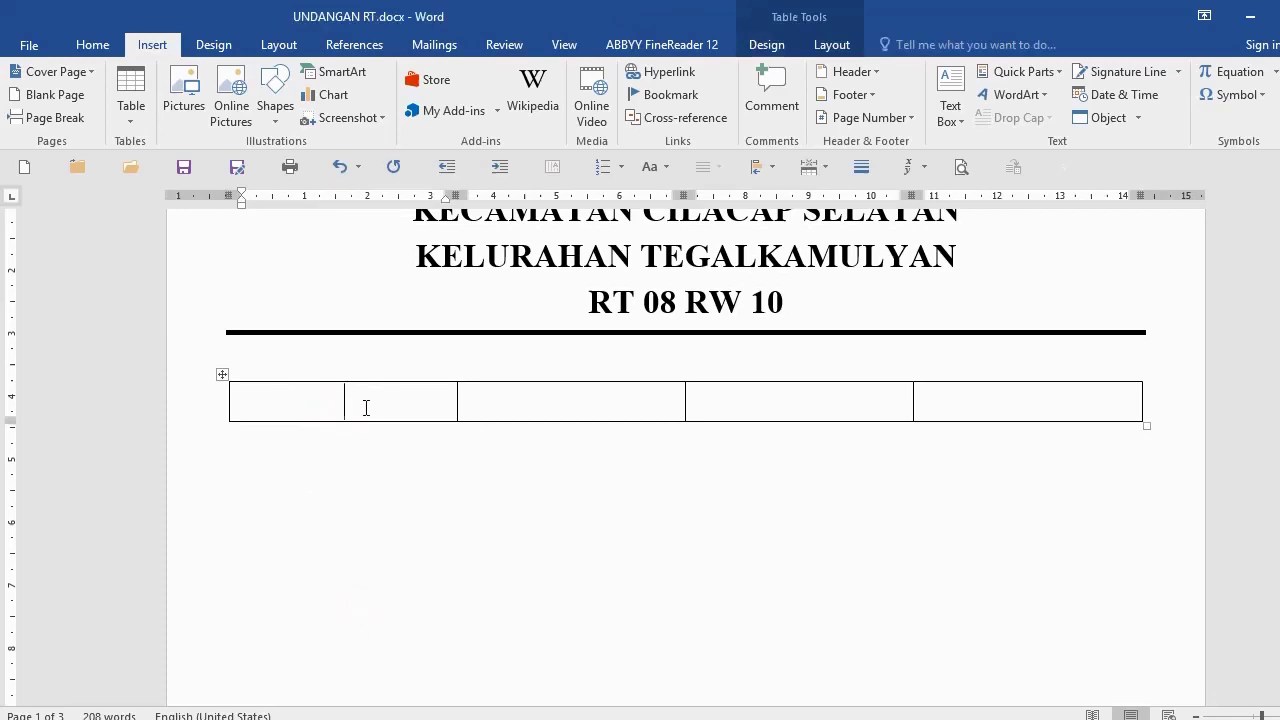
{"action": "scroll", "coordinate": [443, 311], "scroll_direction": "up", "scroll_amount": 2}
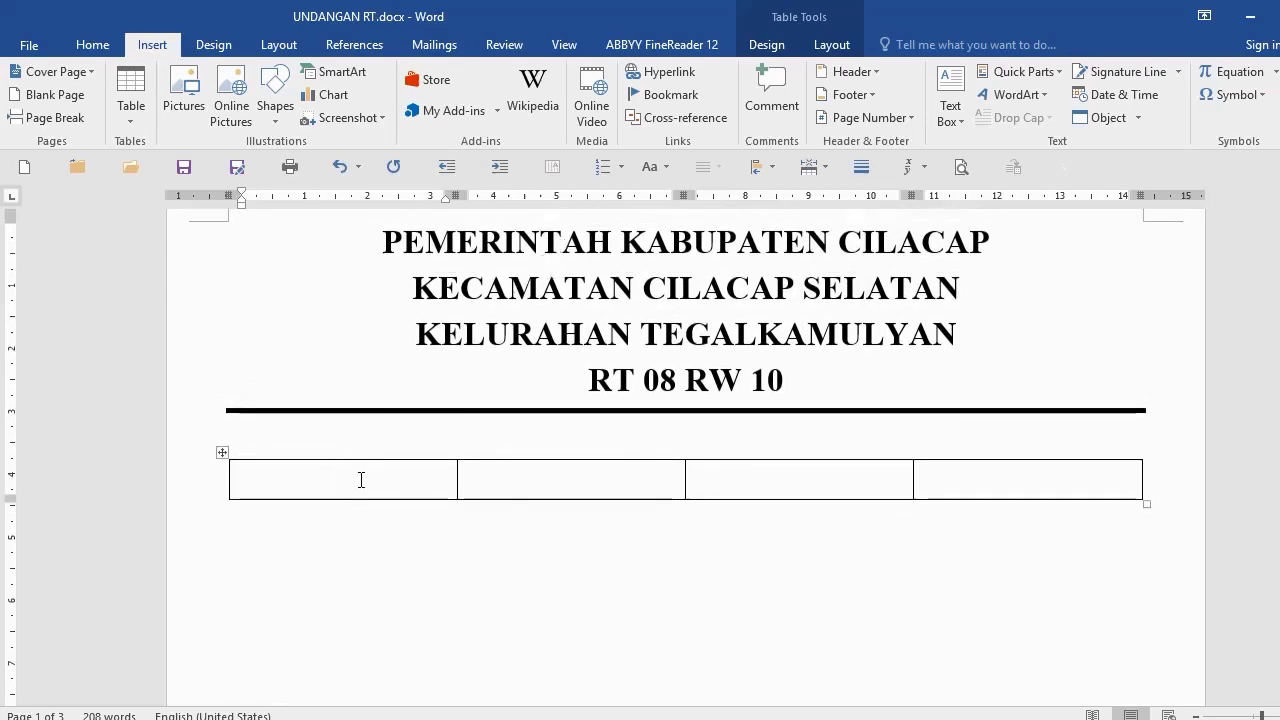
Step: Select the table row and set it to justified alignment
{"action": "left_click_drag", "start_coordinate": [360, 477], "coordinate": [963, 474]}
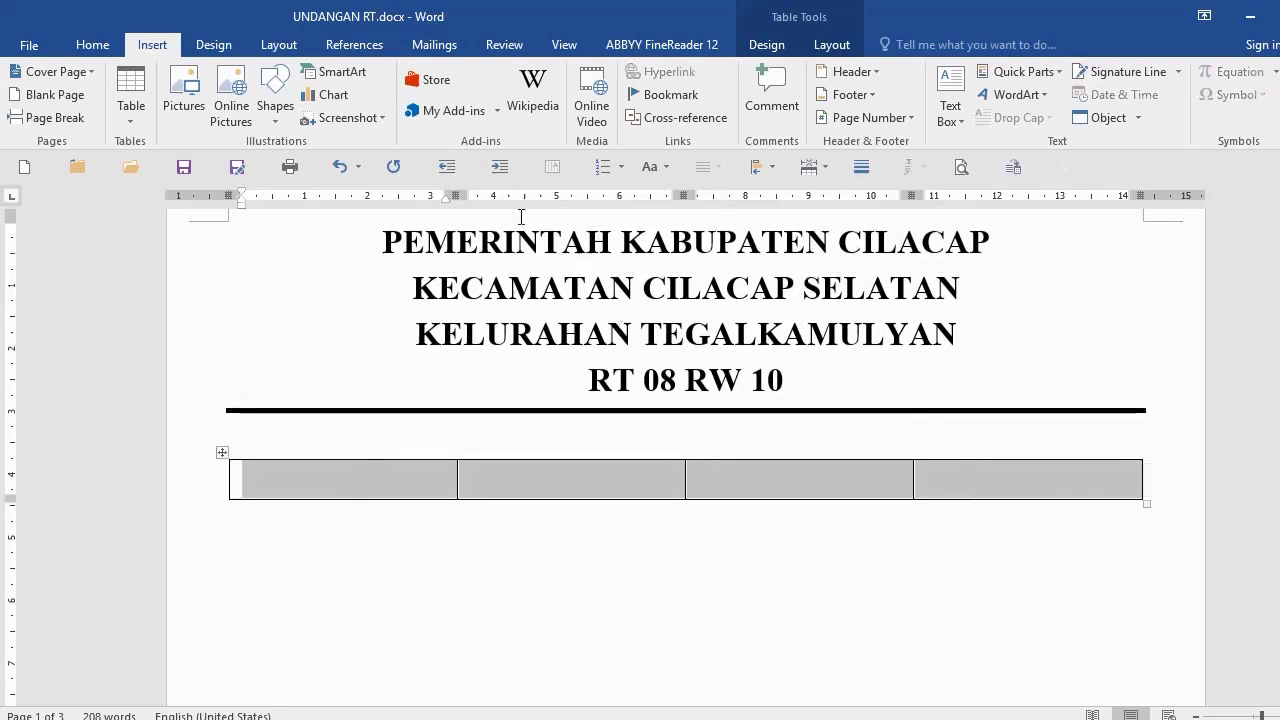
{"action": "left_click", "coordinate": [93, 45]}
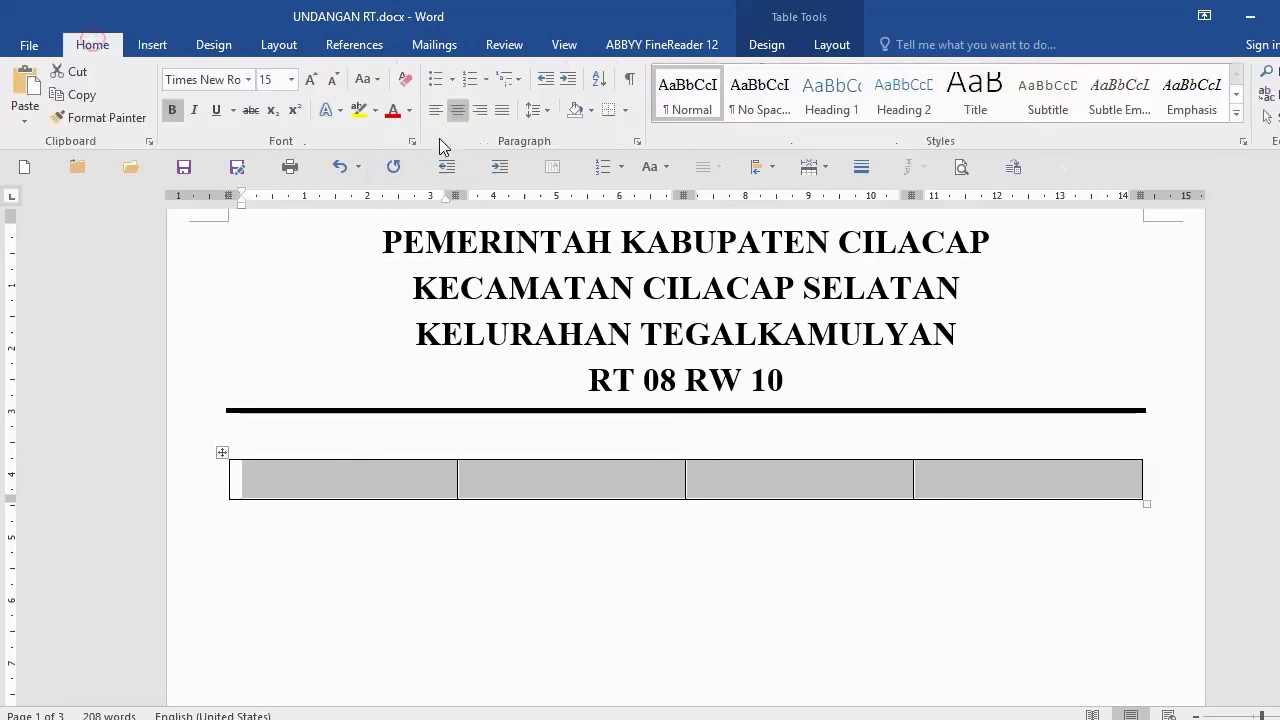
{"action": "left_click", "coordinate": [502, 111]}
{"action": "left_click", "coordinate": [446, 570]}
{"action": "left_click", "coordinate": [374, 474]}
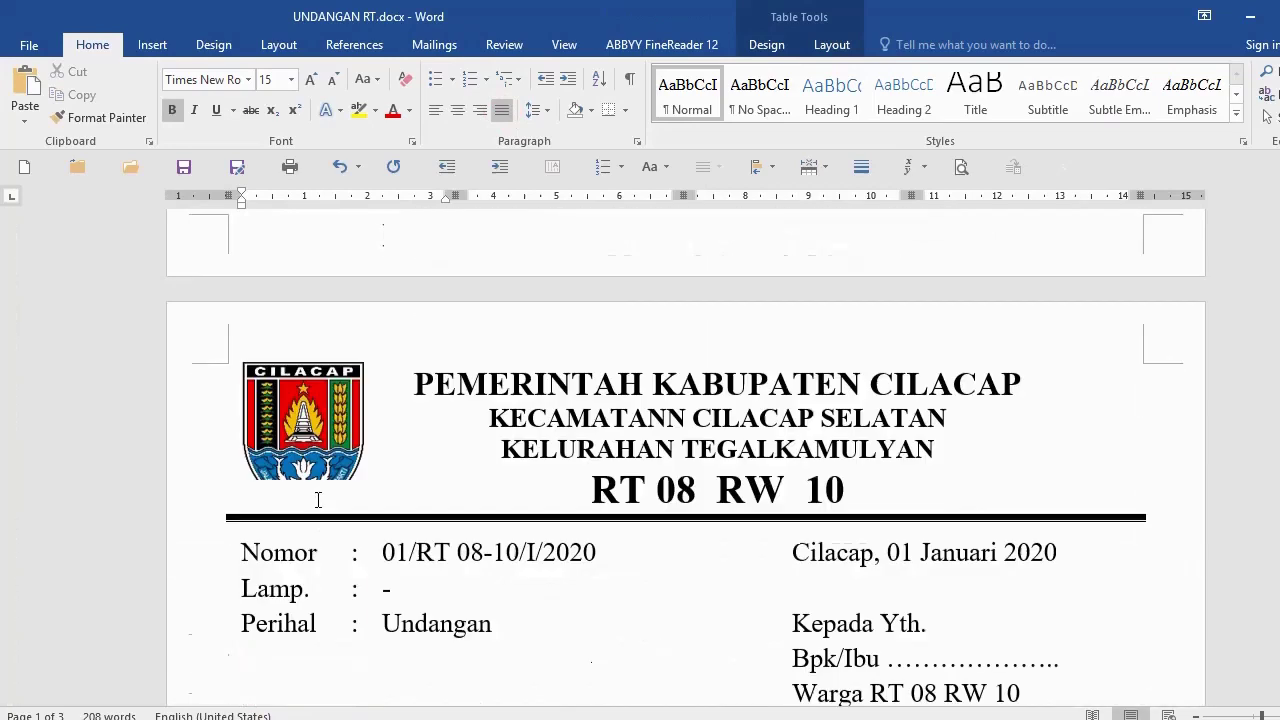
Step: Type Nomor, Lampiran and Perihal on three lines in the first table cell
{"action": "scroll", "coordinate": [337, 429], "scroll_direction": "down", "scroll_amount": 3}
{"action": "scroll", "coordinate": [310, 437], "scroll_direction": "up", "scroll_amount": 1}
{"action": "scroll", "coordinate": [377, 346], "scroll_direction": "up", "scroll_amount": 3}
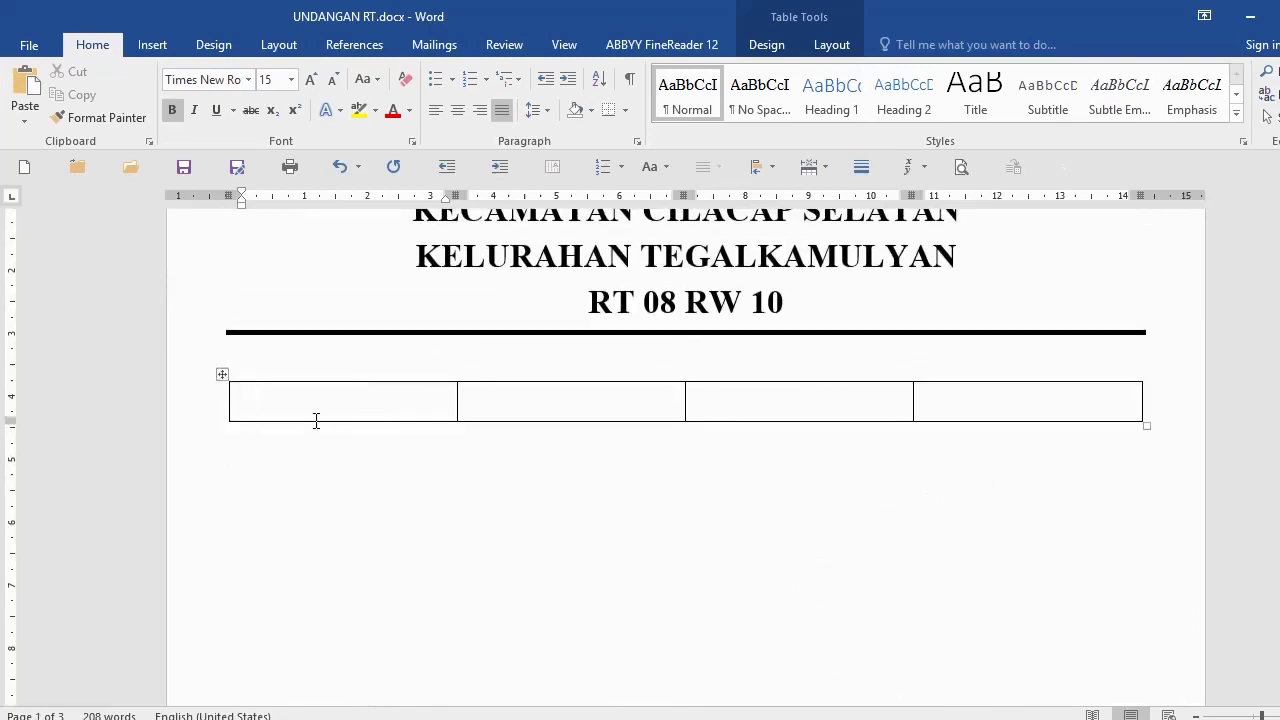
{"action": "type", "text": "Nomor"}
{"action": "key", "text": "Return"}
{"action": "type", "text": "Lampira"}
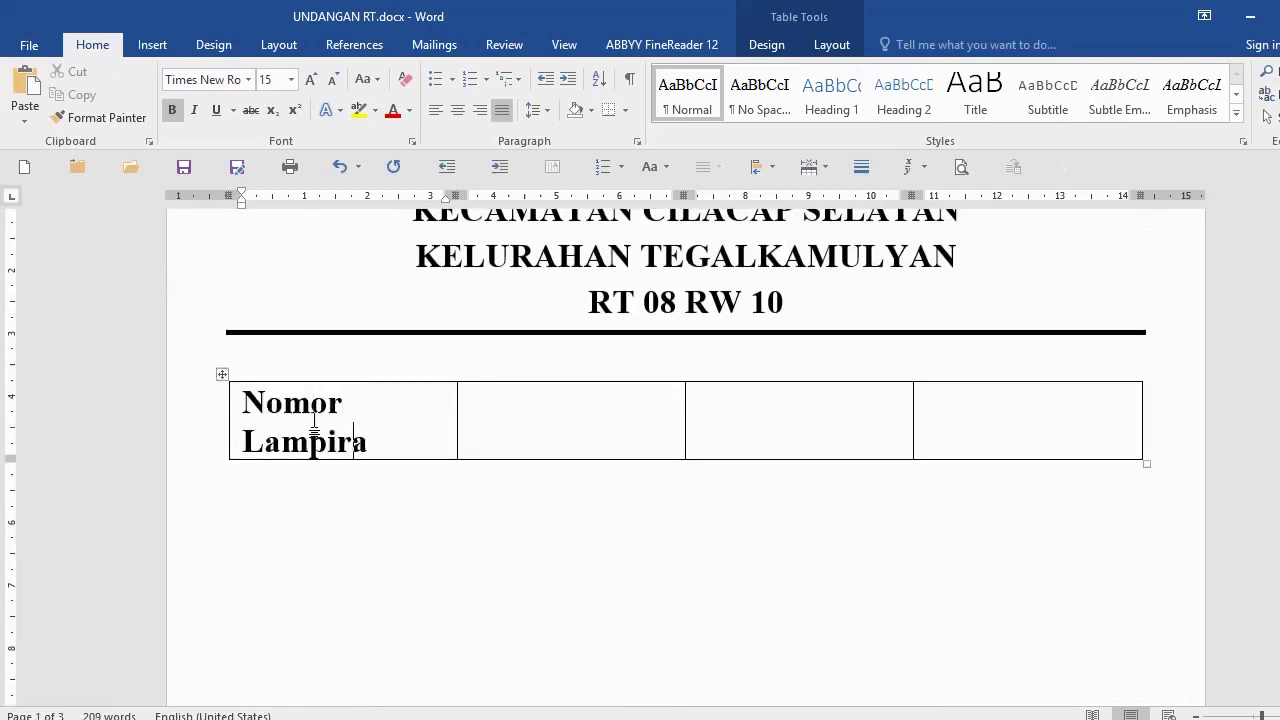
{"action": "type", "text": "n"}
{"action": "key", "text": "Return"}
{"action": "type", "text": "Periha"}
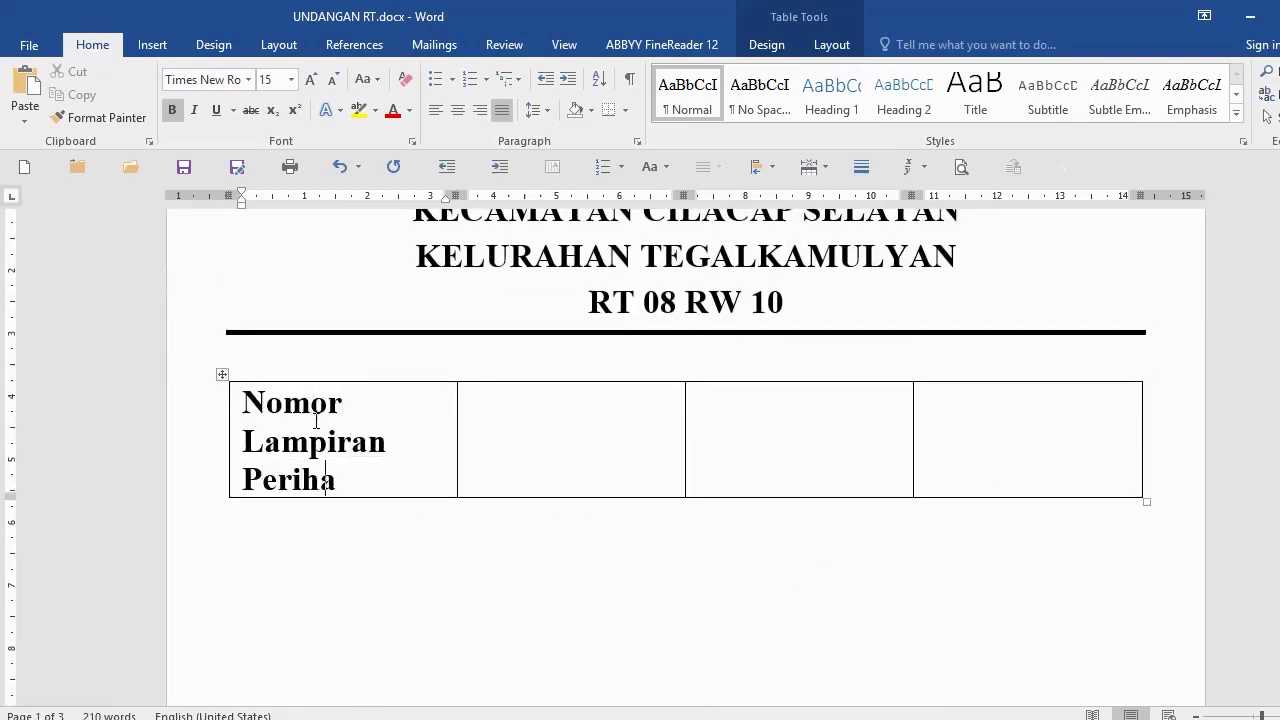
{"action": "type", "text": "l"}
Step: Make the labels non-bold and shrink them to 12 pt
{"action": "left_click", "coordinate": [179, 425]}
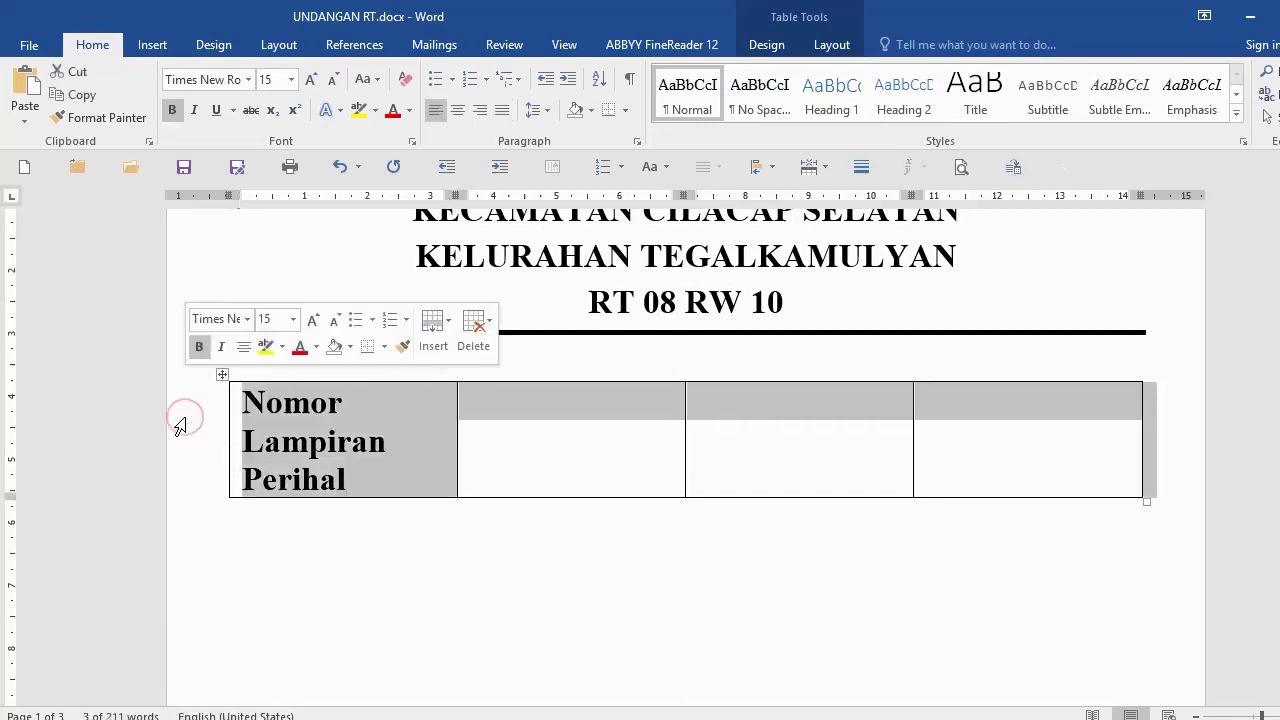
{"action": "key", "text": "ctrl+b"}
{"action": "key", "text": "ctrl+bracketleft"}
{"action": "key", "text": "ctrl+bracketleft"}
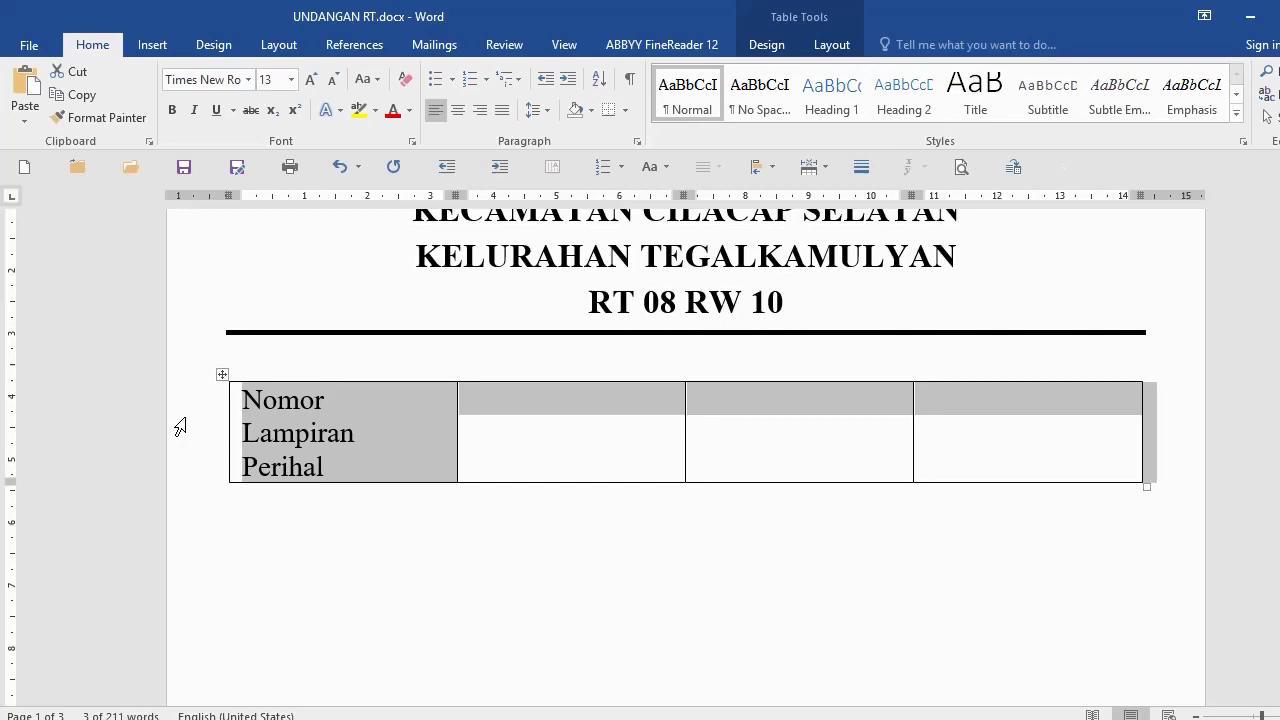
{"action": "key", "text": "ctrl+bracketleft"}
{"action": "left_click", "coordinate": [343, 424]}
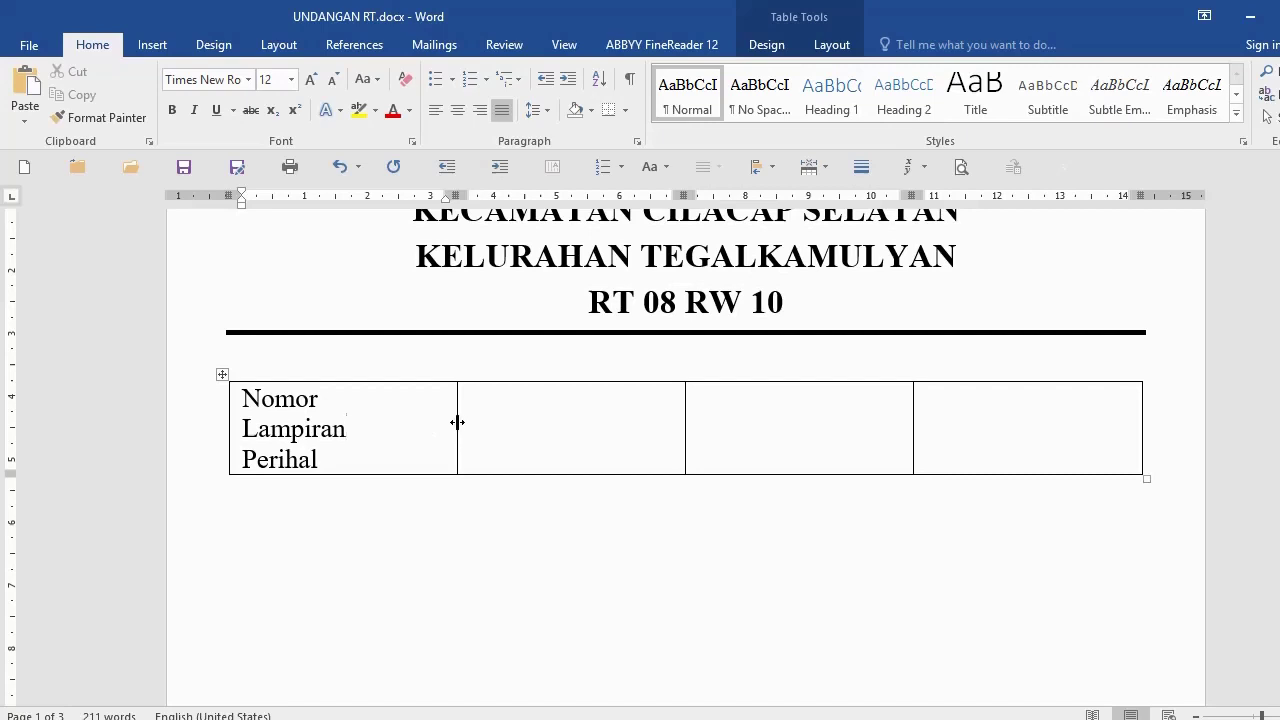
Step: Narrow the label column, put three colons in cell 2, and narrow that column
{"action": "left_click_drag", "start_coordinate": [457, 422], "coordinate": [367, 426]}
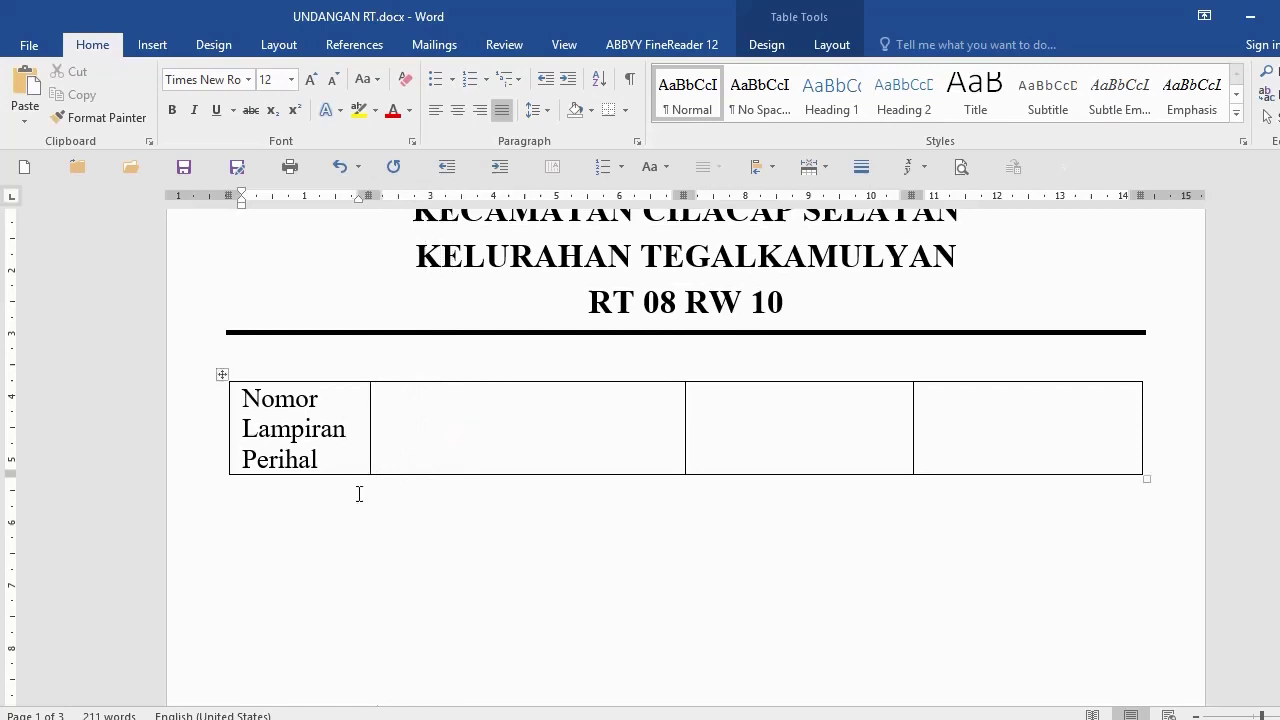
{"action": "left_click", "coordinate": [343, 433]}
{"action": "left_click", "coordinate": [383, 420]}
{"action": "type", "text": ":"}
{"action": "key", "text": "Return"}
{"action": "type", "text": ":"}
{"action": "key", "text": "Return"}
{"action": "type", "text": ":"}
{"action": "left_click_drag", "start_coordinate": [682, 419], "coordinate": [374, 446]}
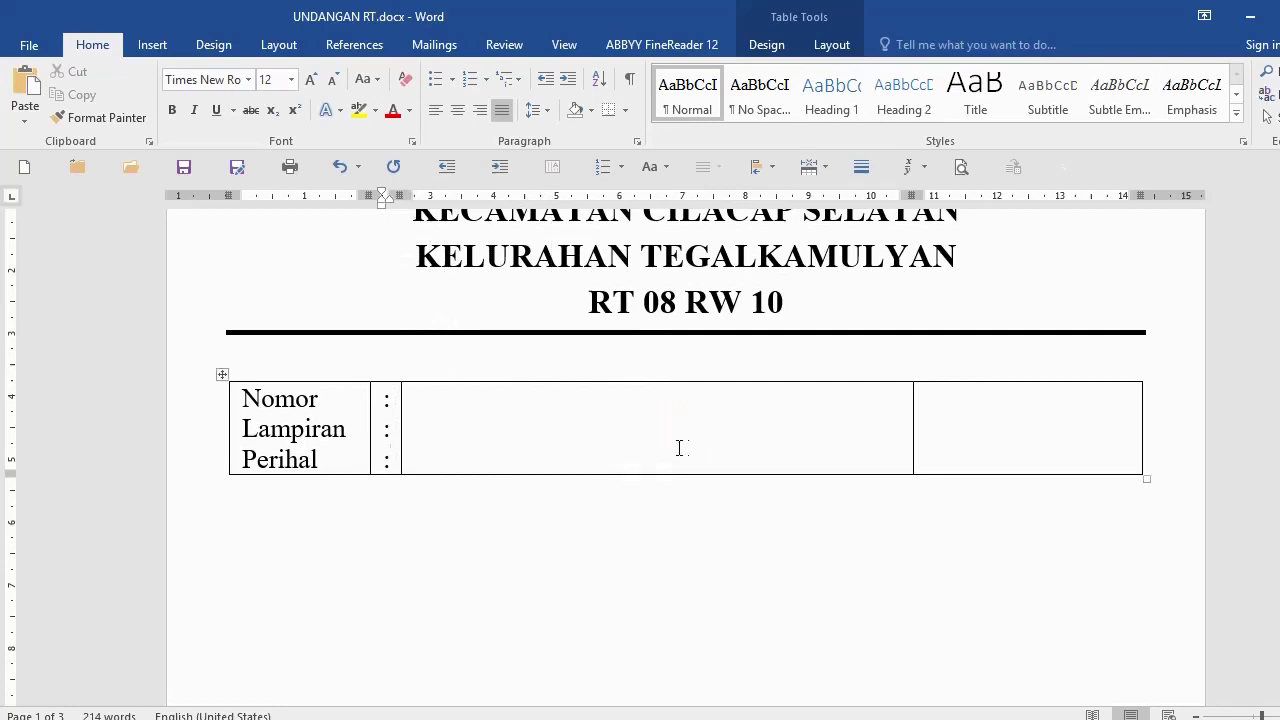
Step: Enter the letter number 01/RT08/RW10/I/2019 beside Nomor
{"action": "left_click", "coordinate": [460, 412]}
{"action": "type", "text": "01/RT"}
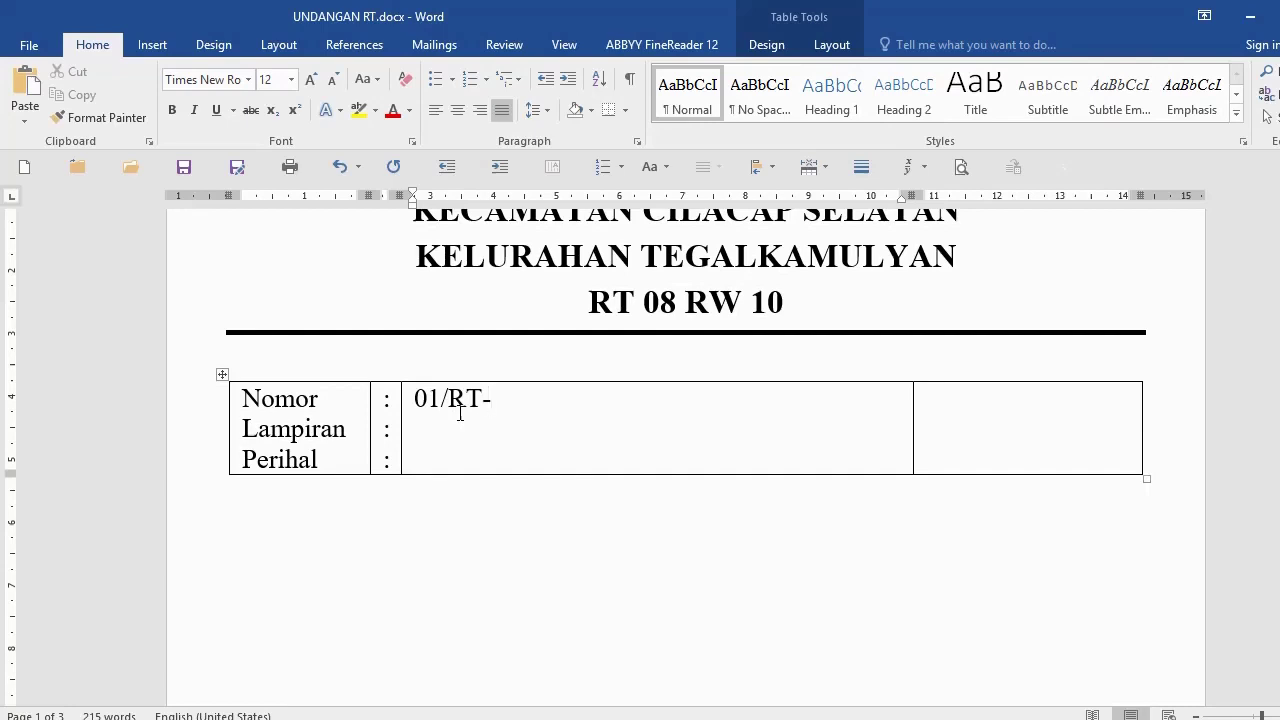
{"action": "type", "text": "08/RW10"}
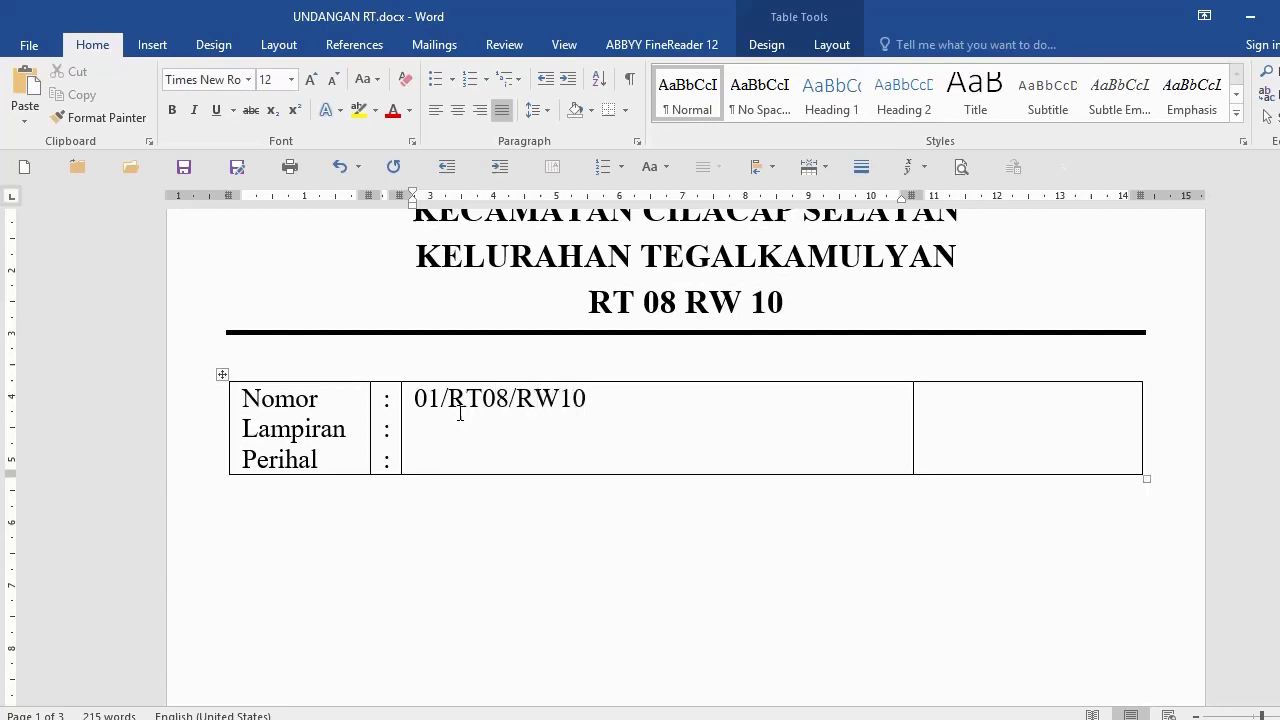
{"action": "type", "text": "/I/2019"}
Step: Type Undangan on the Perihal line and drag the right column's border left
{"action": "key", "text": "Down"}
{"action": "type", "text": "Undana"}
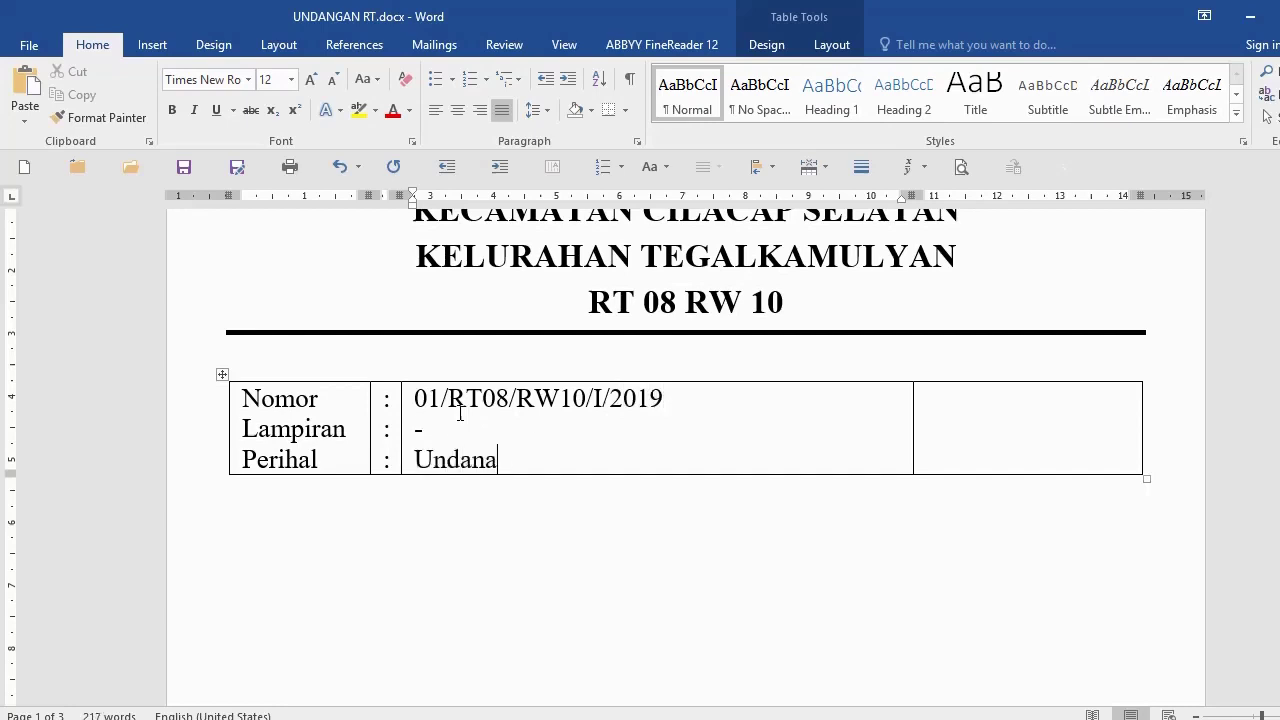
{"action": "key", "text": "BackSpace"}
{"action": "type", "text": "gan"}
{"action": "left_click", "coordinate": [913, 420]}
{"action": "left_click_drag", "start_coordinate": [909, 429], "coordinate": [867, 435]}
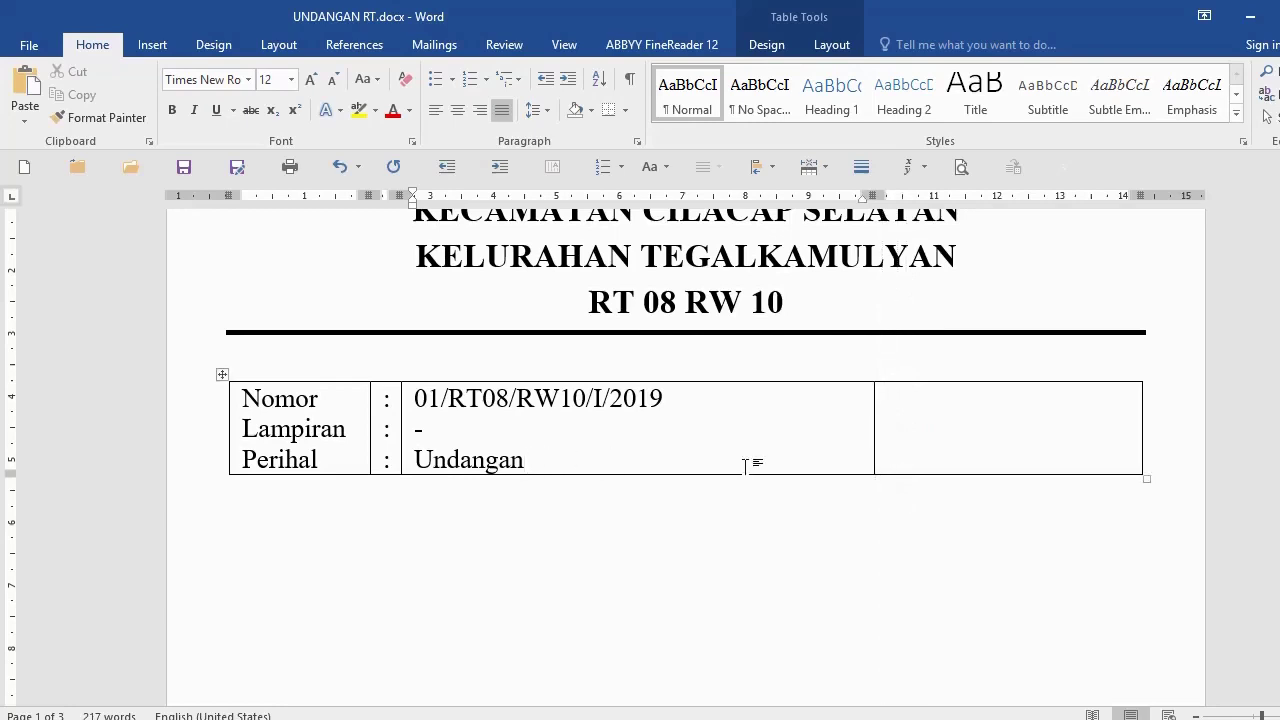
Step: Type 'Cilacap, 1 Januari 2020' in the right cell and widen it to fit one line
{"action": "left_click", "coordinate": [924, 408]}
{"action": "left_click", "coordinate": [567, 456]}
{"action": "key", "text": "Tab"}
{"action": "type", "text": "Cilacap, "}
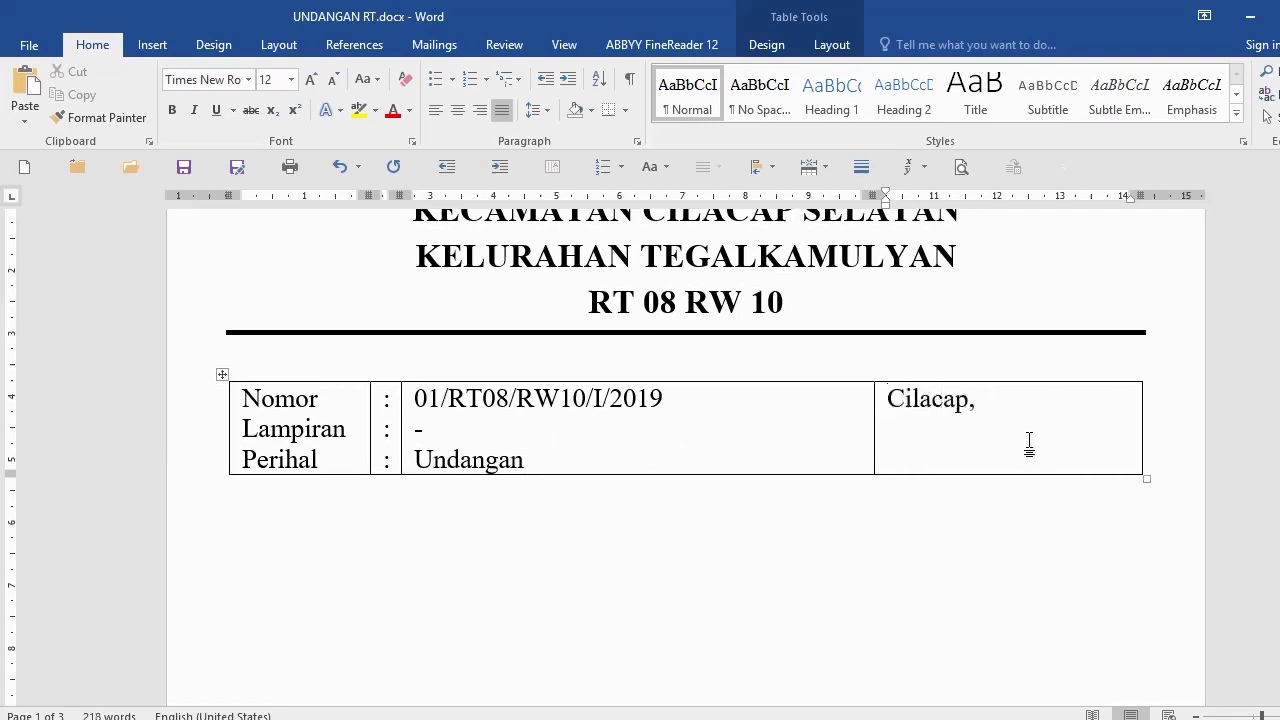
{"action": "type", "text": "1 Janua"}
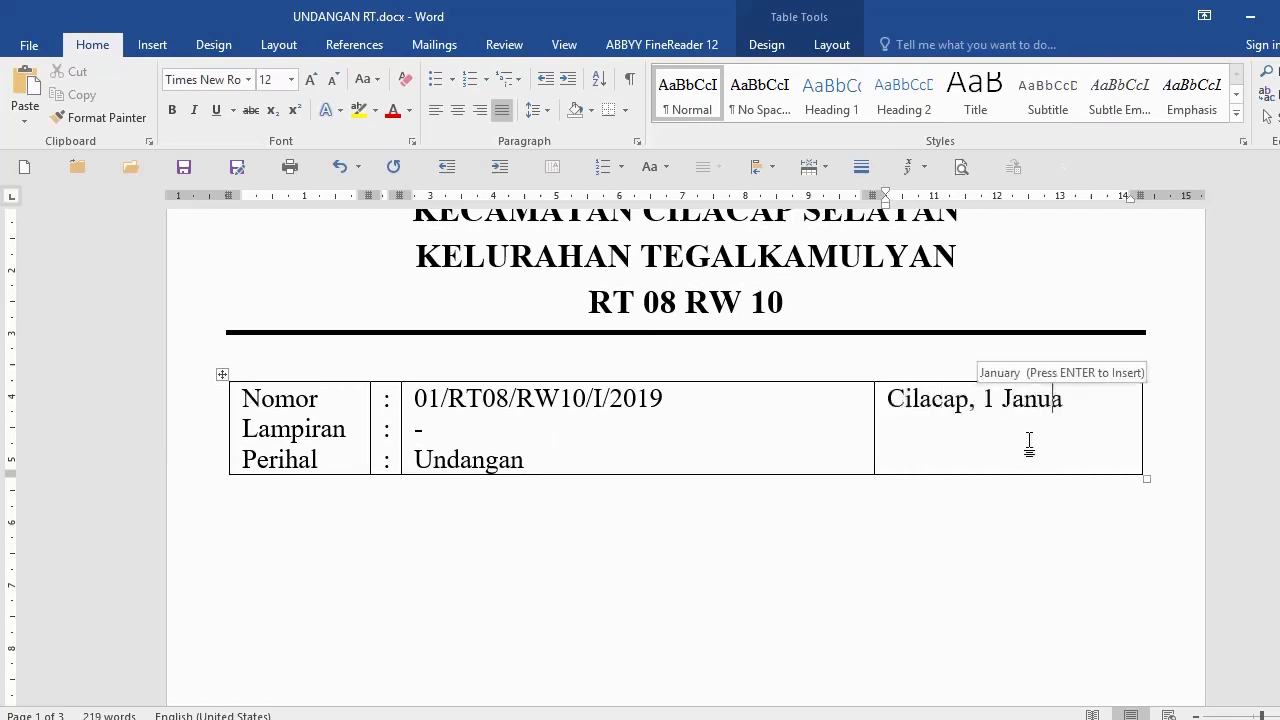
{"action": "type", "text": "ri 2020"}
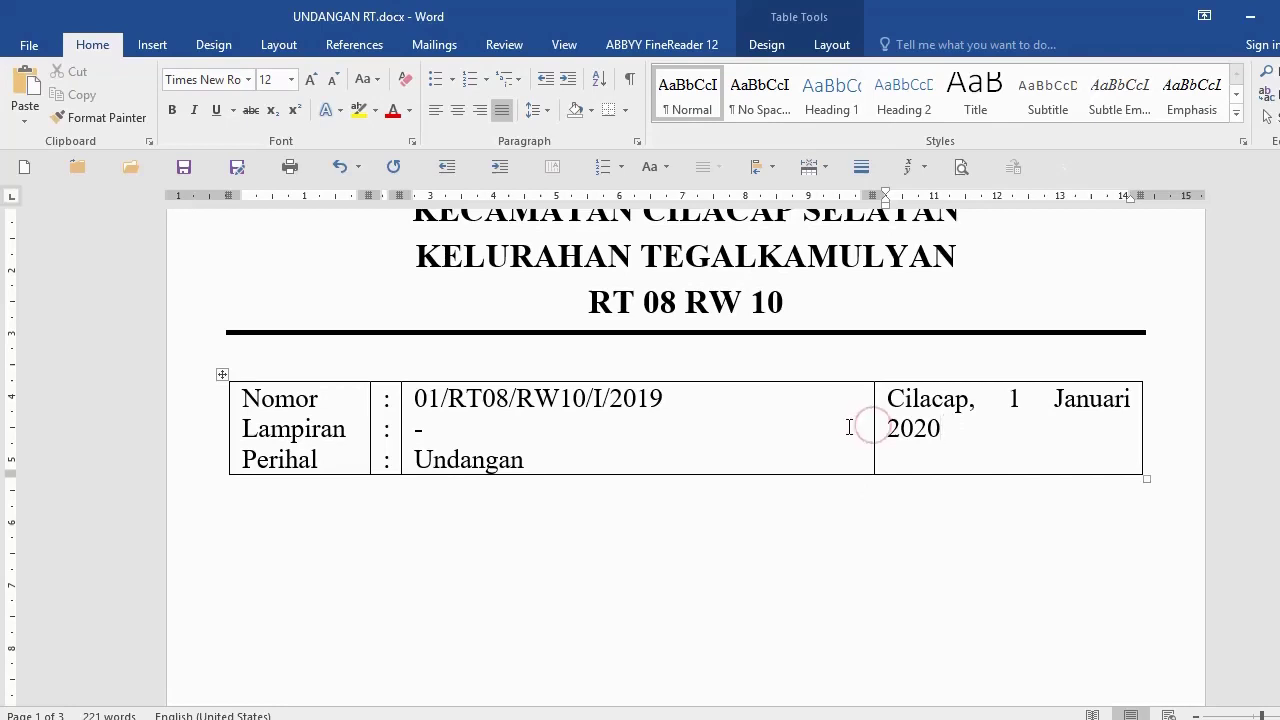
{"action": "left_click_drag", "start_coordinate": [872, 412], "coordinate": [836, 414]}
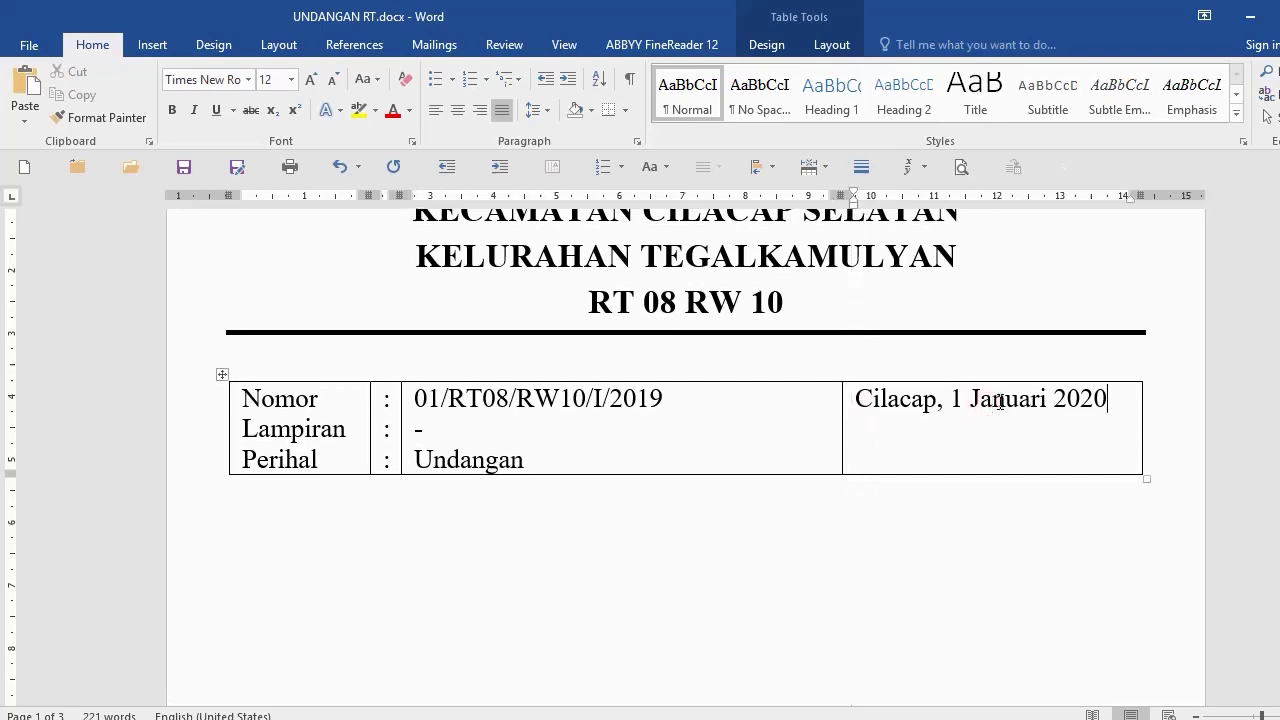
Step: Add addressee lines Kepada Yth., Bapak/Ibu with dotted placeholder, Warga RT 08 RW 10, Di Tempat
{"action": "key", "text": "Return"}
{"action": "type", "text": "Kepada Yth."}
{"action": "key", "text": "Return"}
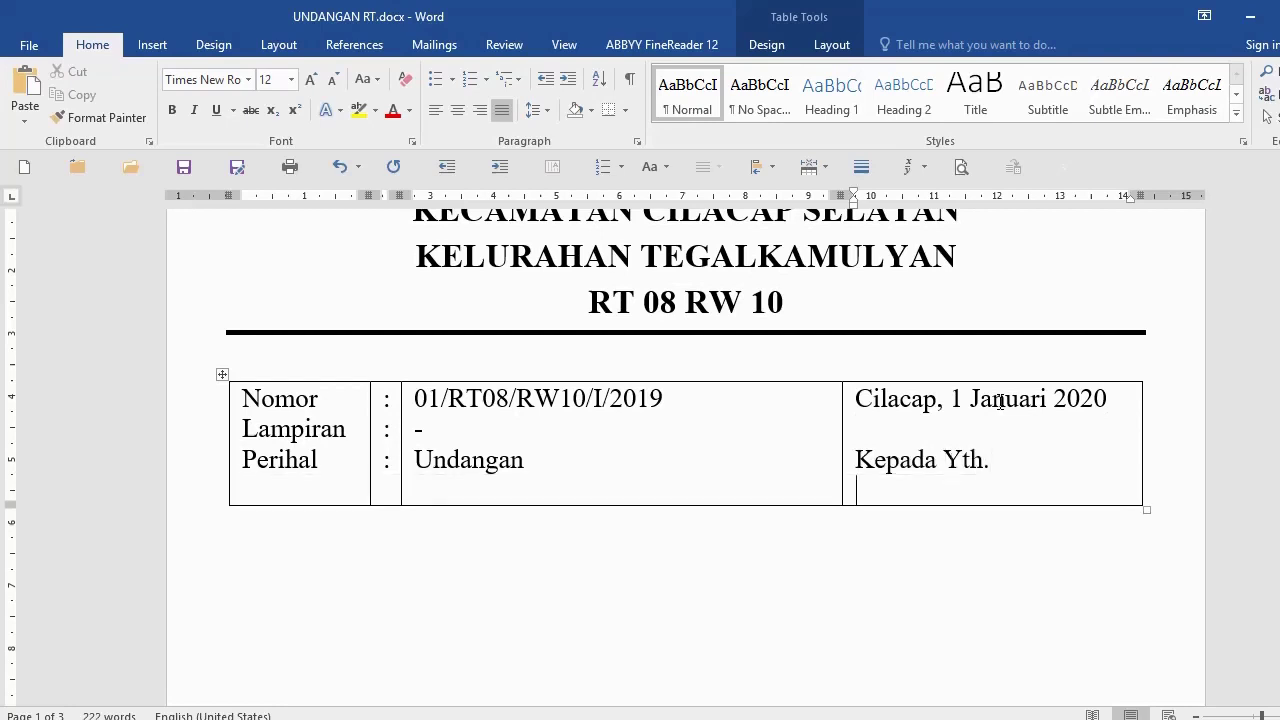
{"action": "type", "text": "Bapak/Ibu ."}
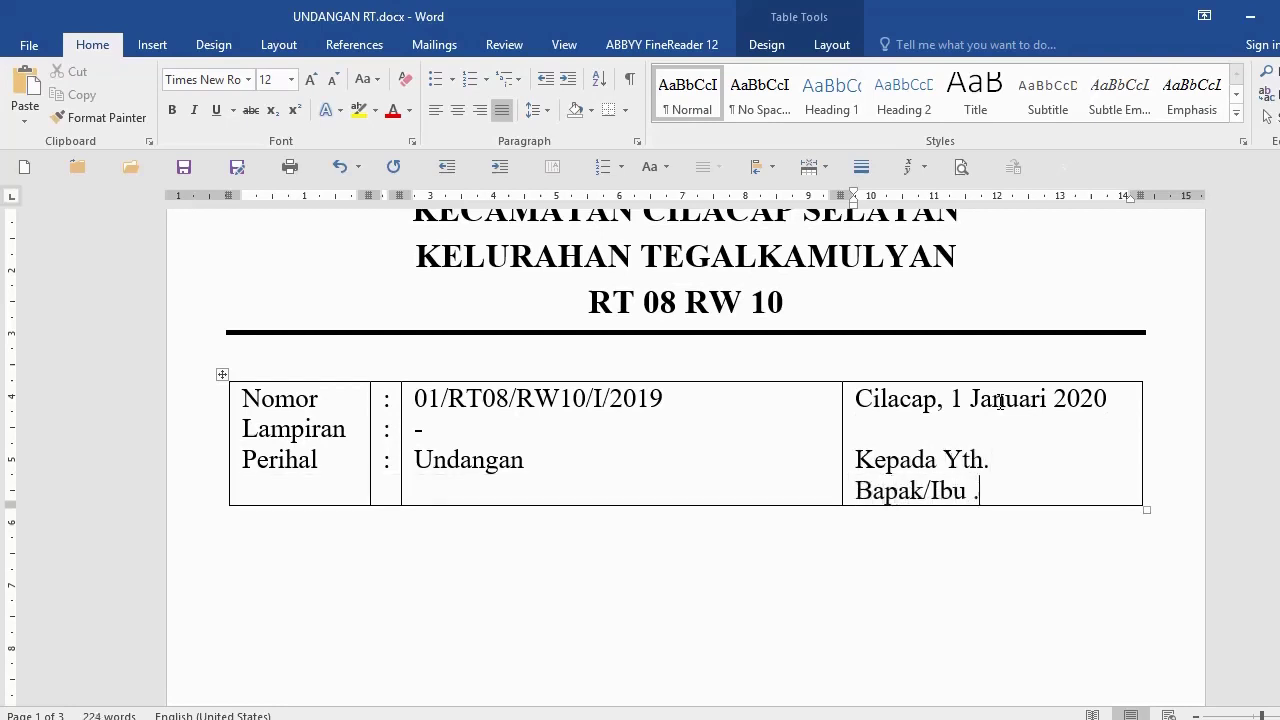
{"action": "type", "text": "........................."}
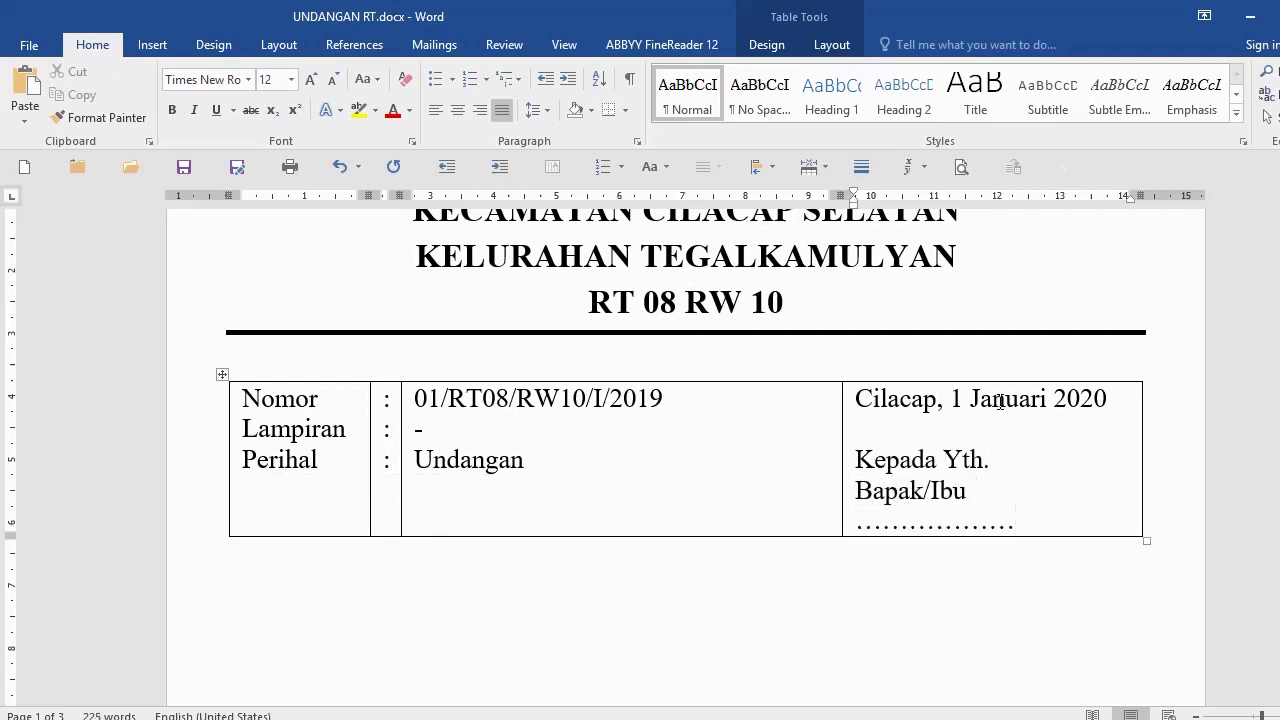
{"action": "key", "text": "ctrl+z"}
{"action": "key", "text": "Return"}
{"action": "type", "text": "Warga RT"}
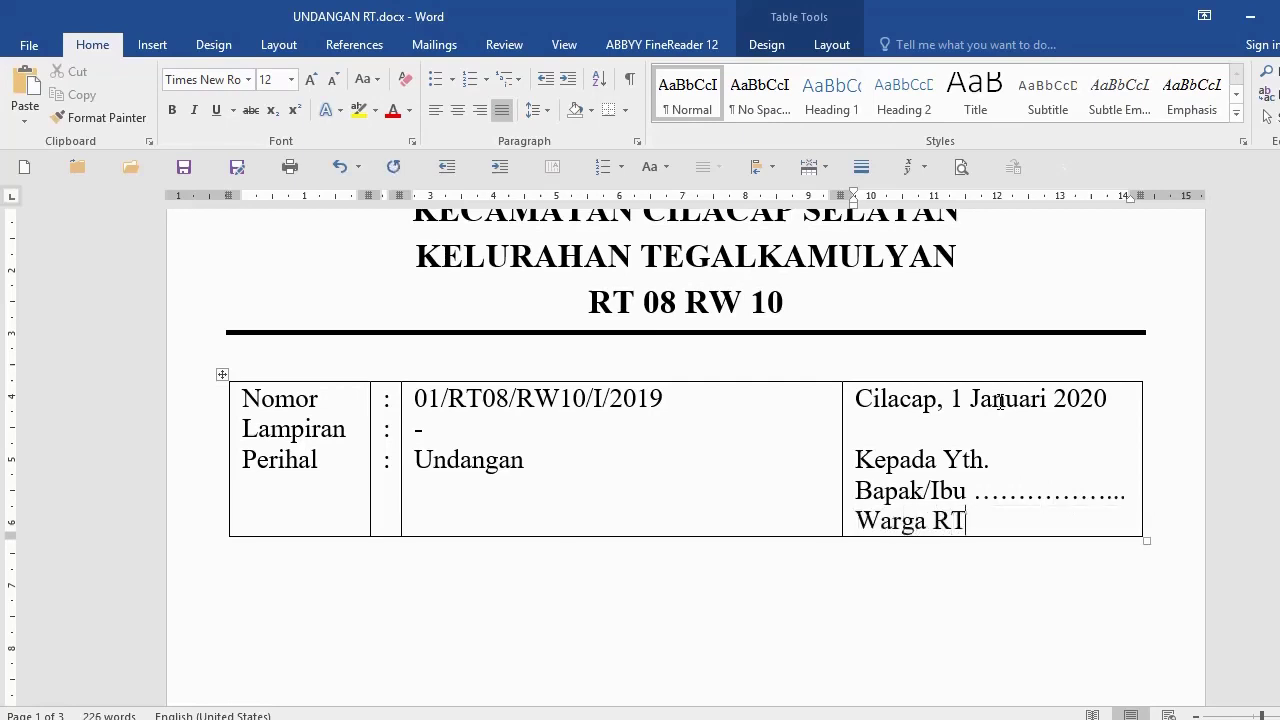
{"action": "type", "text": " 08 RW 10"}
{"action": "key", "text": "Return"}
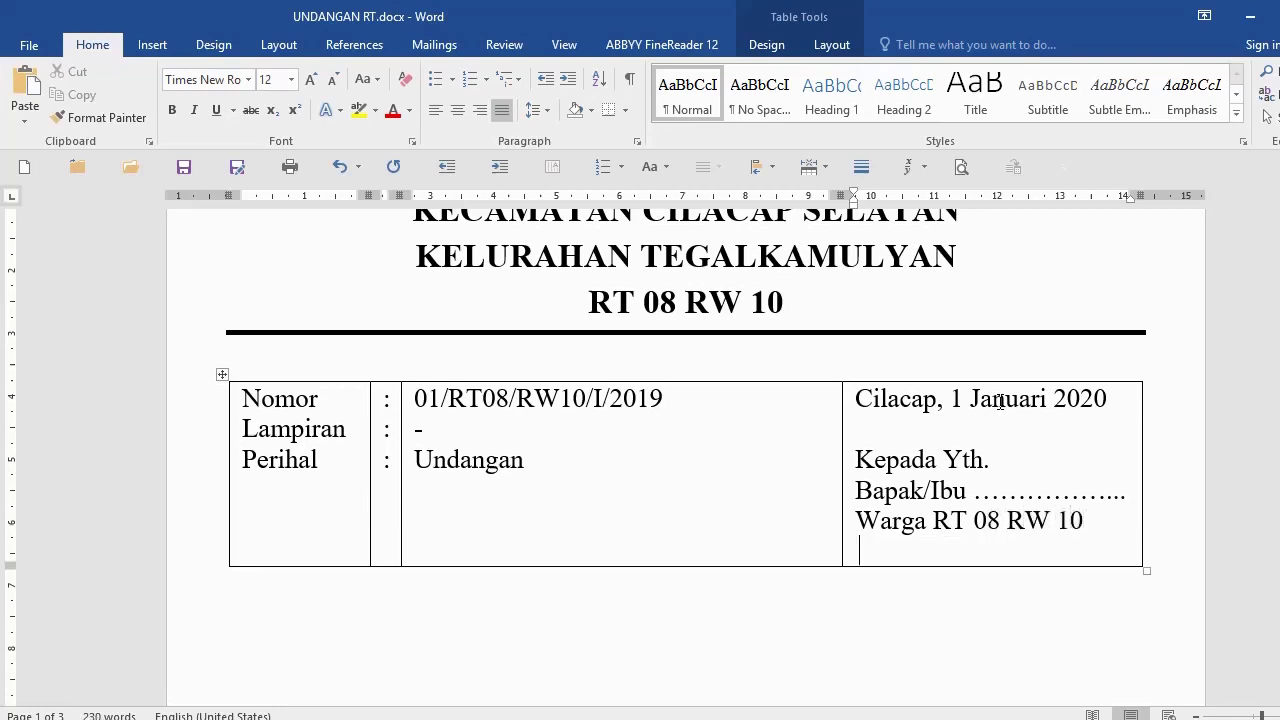
{"action": "type", "text": "Di TEmpat"}
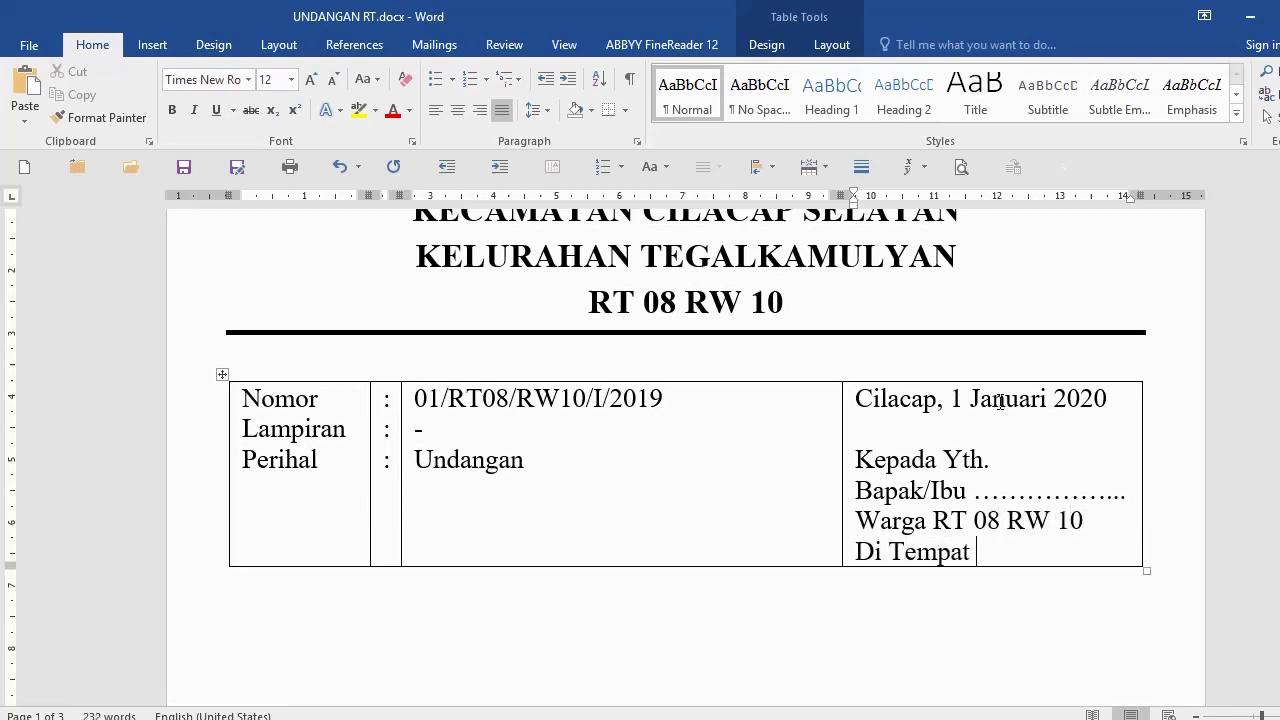
{"action": "scroll", "coordinate": [1000, 401], "scroll_direction": "down", "scroll_amount": 1}
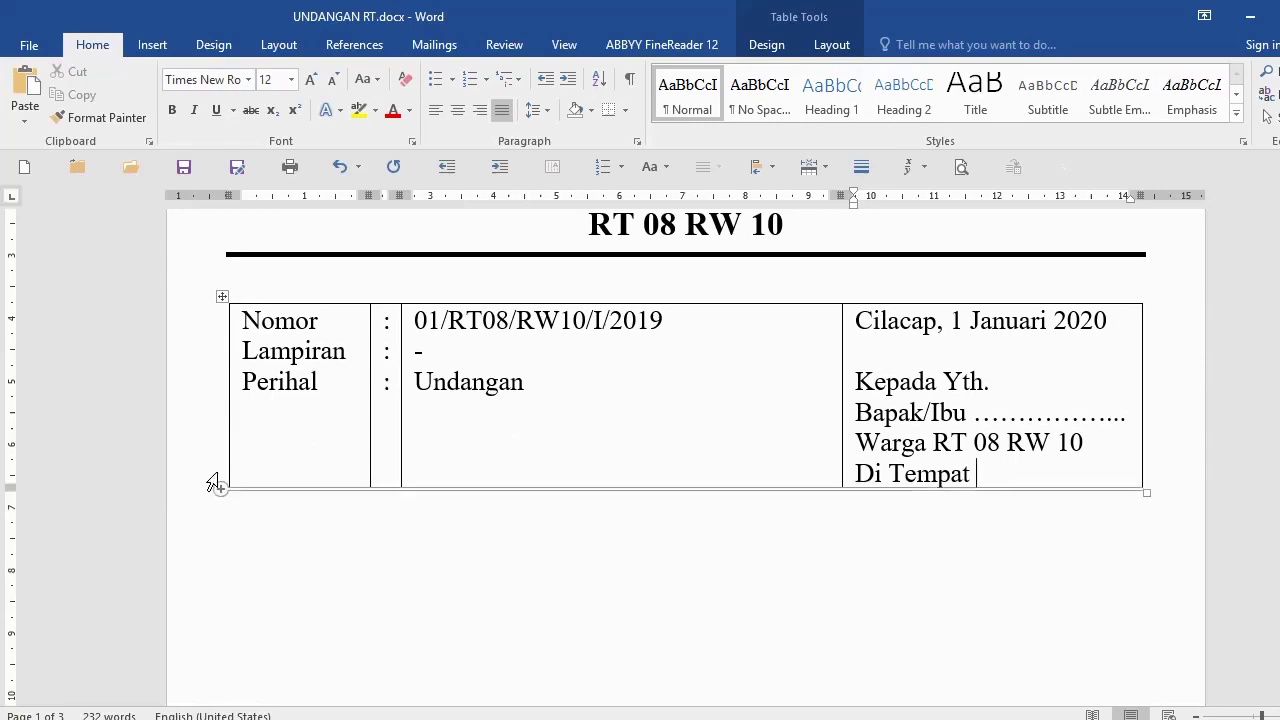
Step: Select the Nomor/date table row and apply No Border to remove its lines
{"action": "left_click", "coordinate": [188, 405]}
{"action": "left_click", "coordinate": [363, 566]}
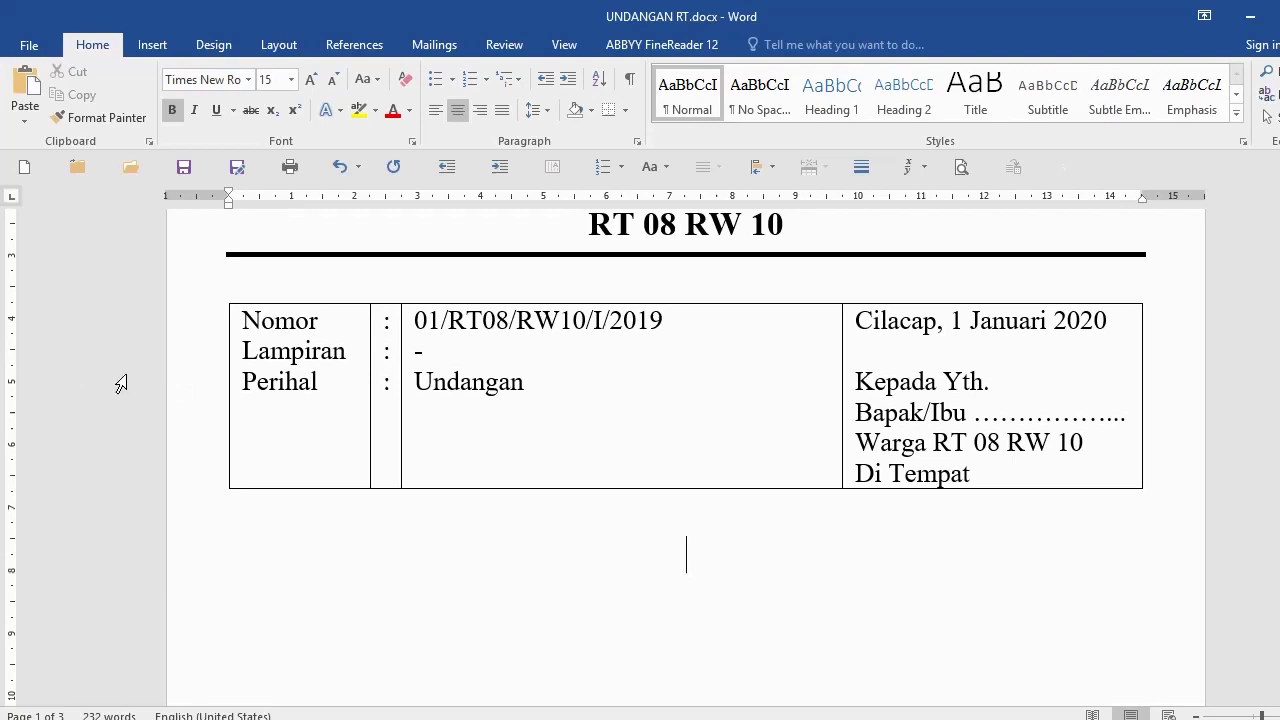
{"action": "left_click", "coordinate": [124, 380]}
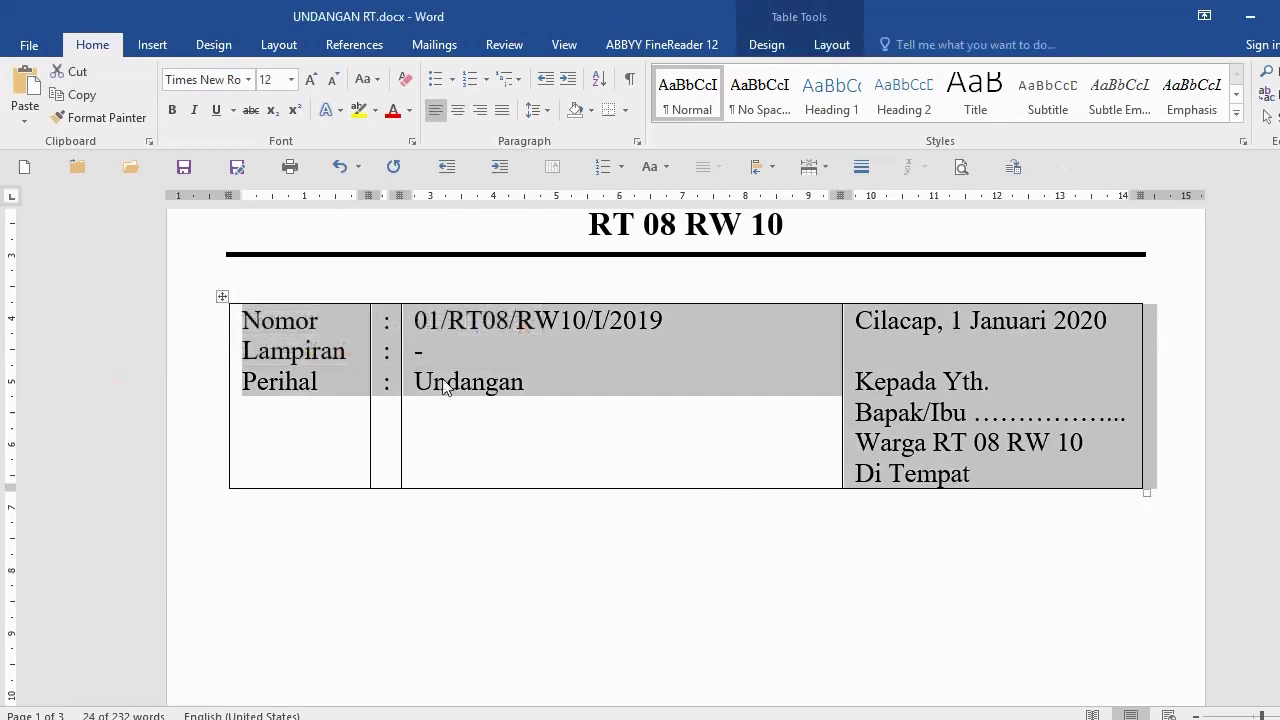
{"action": "left_click", "coordinate": [627, 113]}
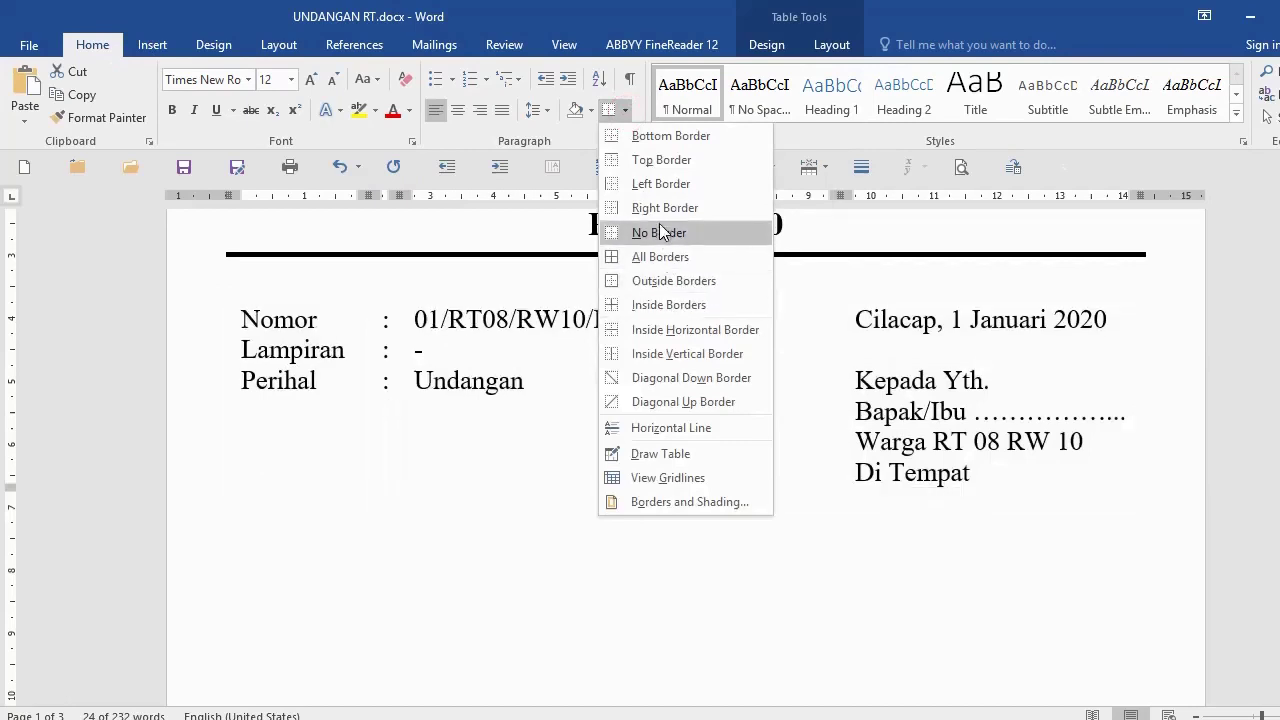
{"action": "left_click", "coordinate": [657, 235]}
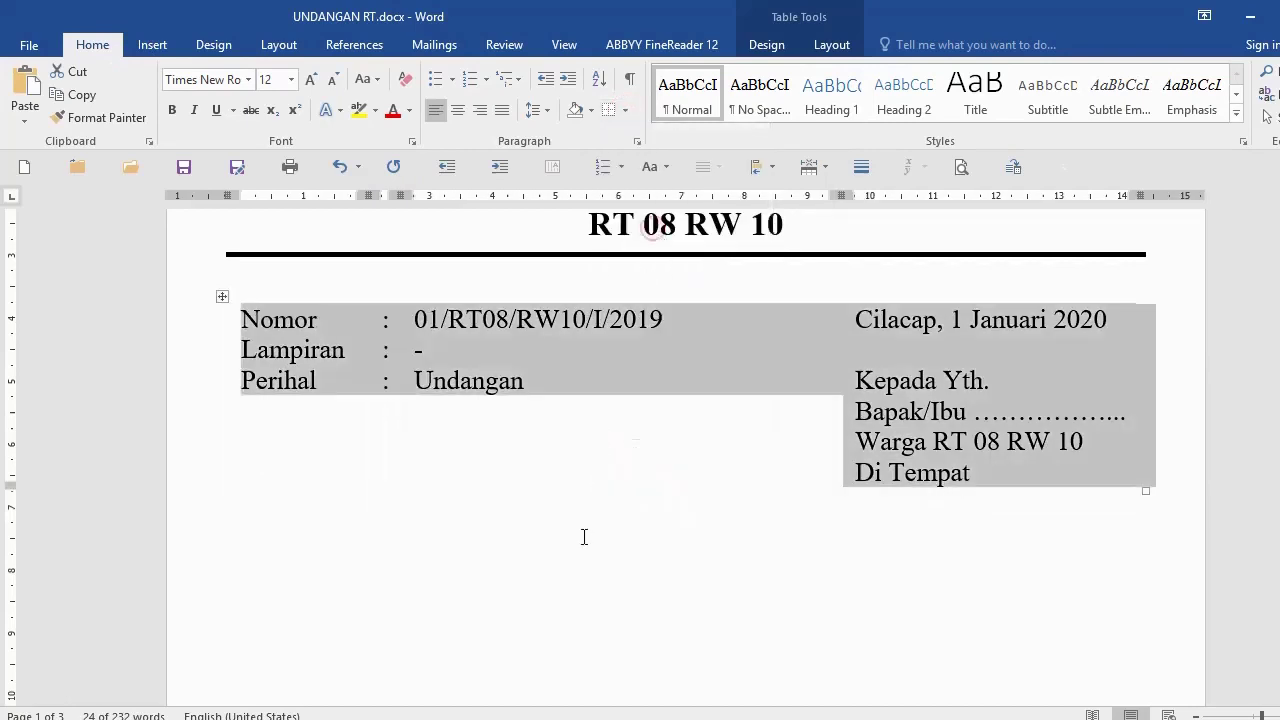
{"action": "left_click", "coordinate": [626, 585]}
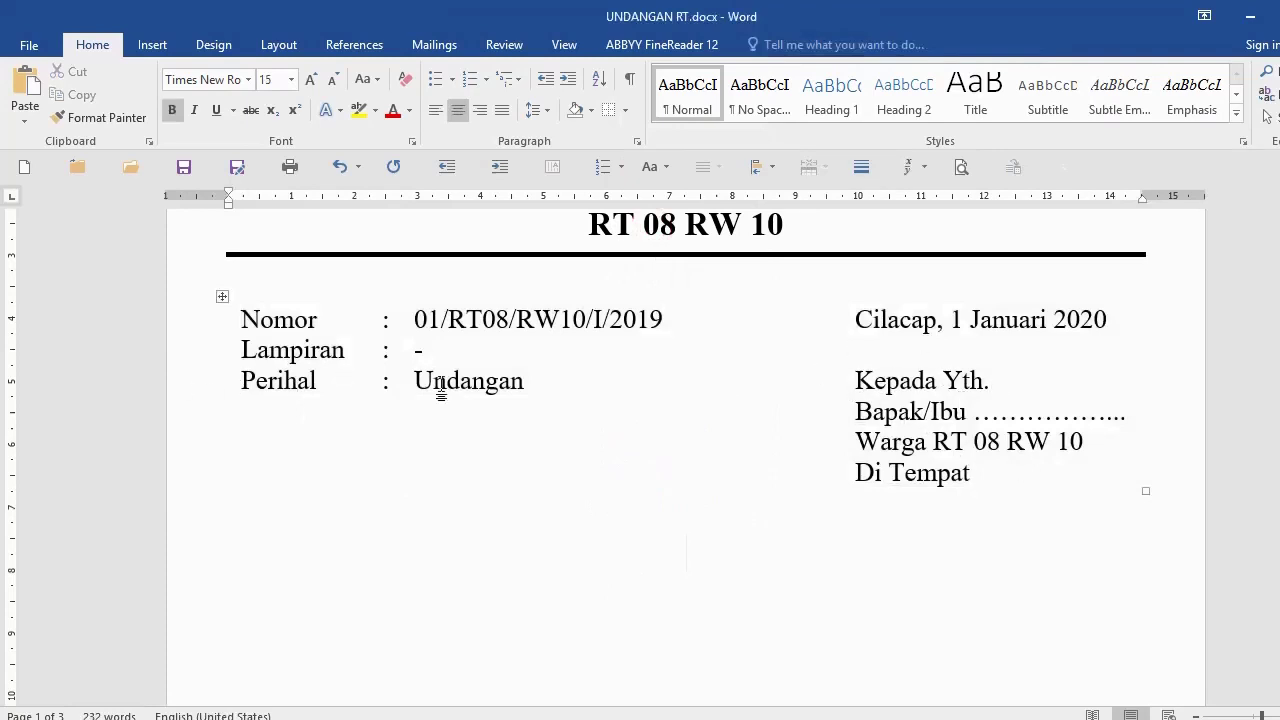
Step: Select the table's label and number/subject columns to check the borderless layout
{"action": "left_click", "coordinate": [274, 349]}
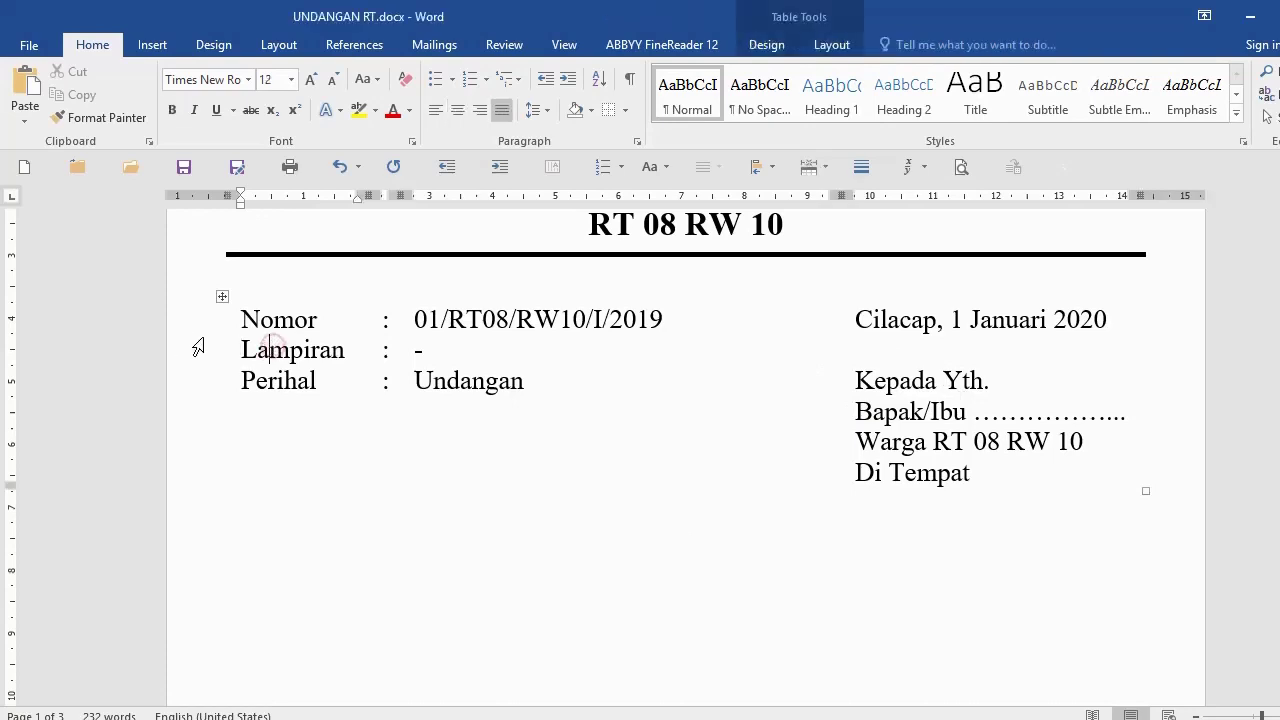
{"action": "left_click", "coordinate": [288, 301]}
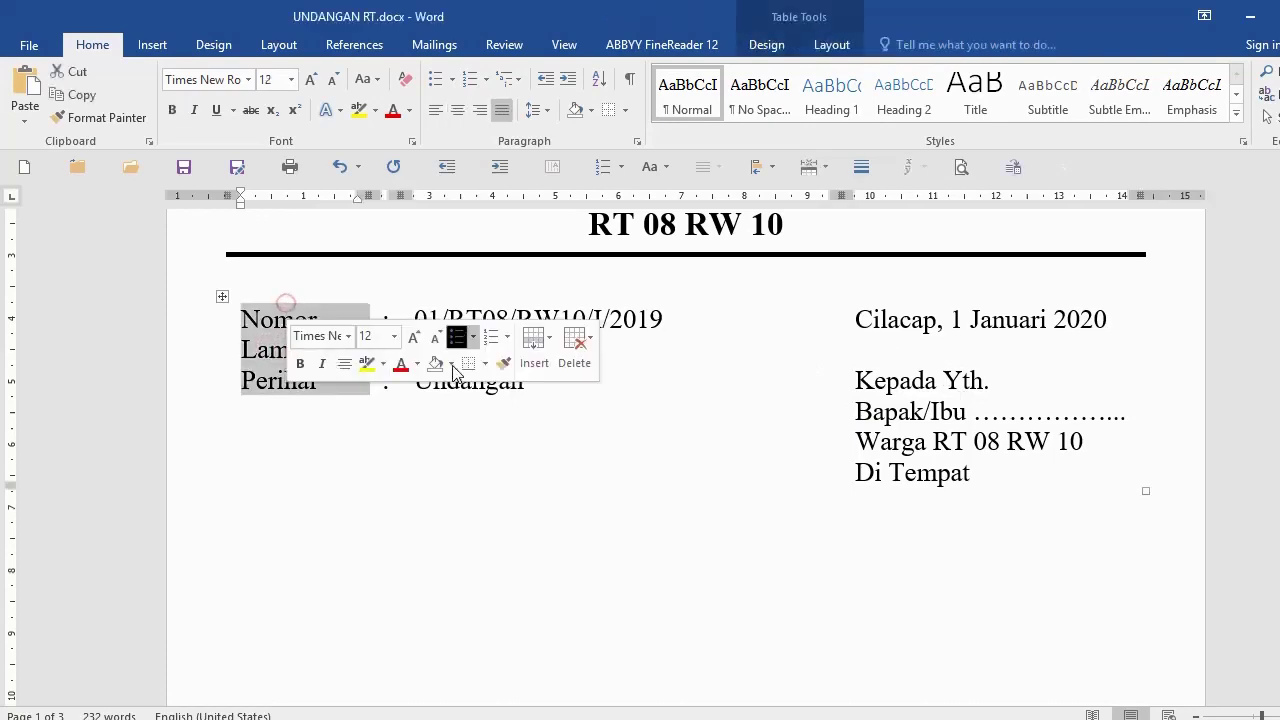
{"action": "left_click", "coordinate": [506, 299]}
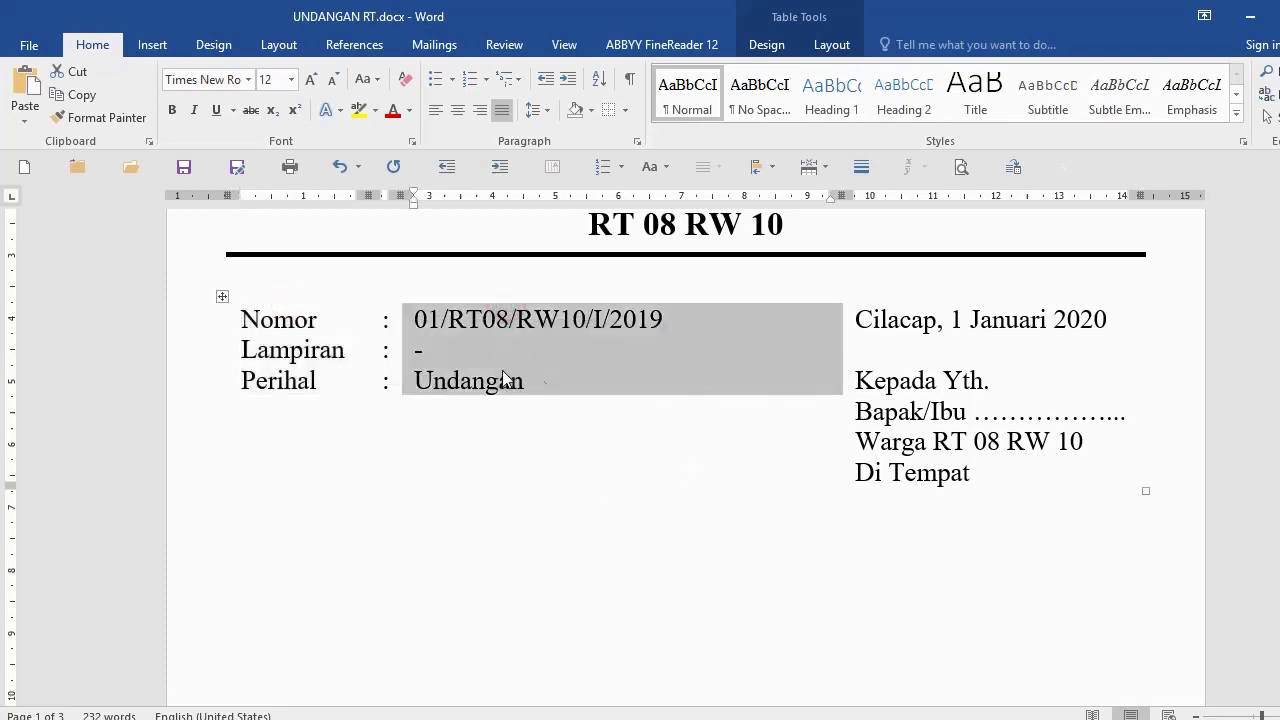
{"action": "left_click", "coordinate": [904, 573]}
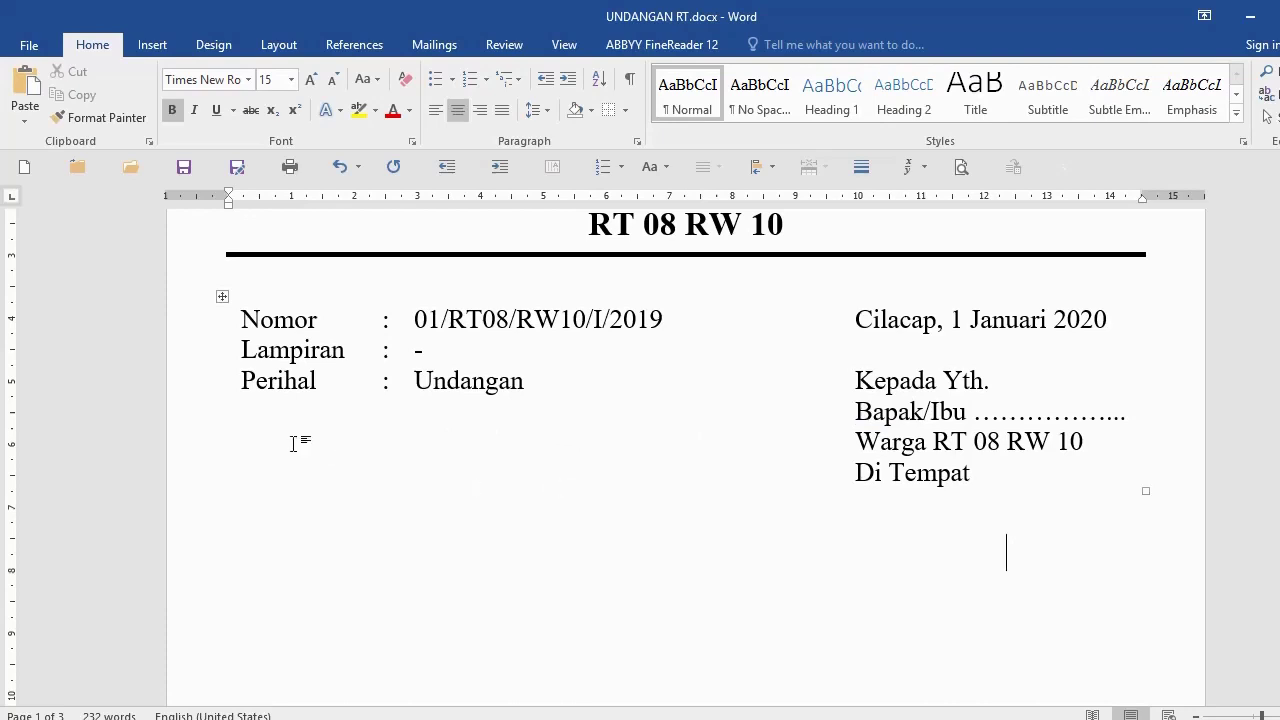
Step: Turn on View Gridlines from the Borders menu so the table cells show as dashed lines
{"action": "left_click", "coordinate": [175, 380]}
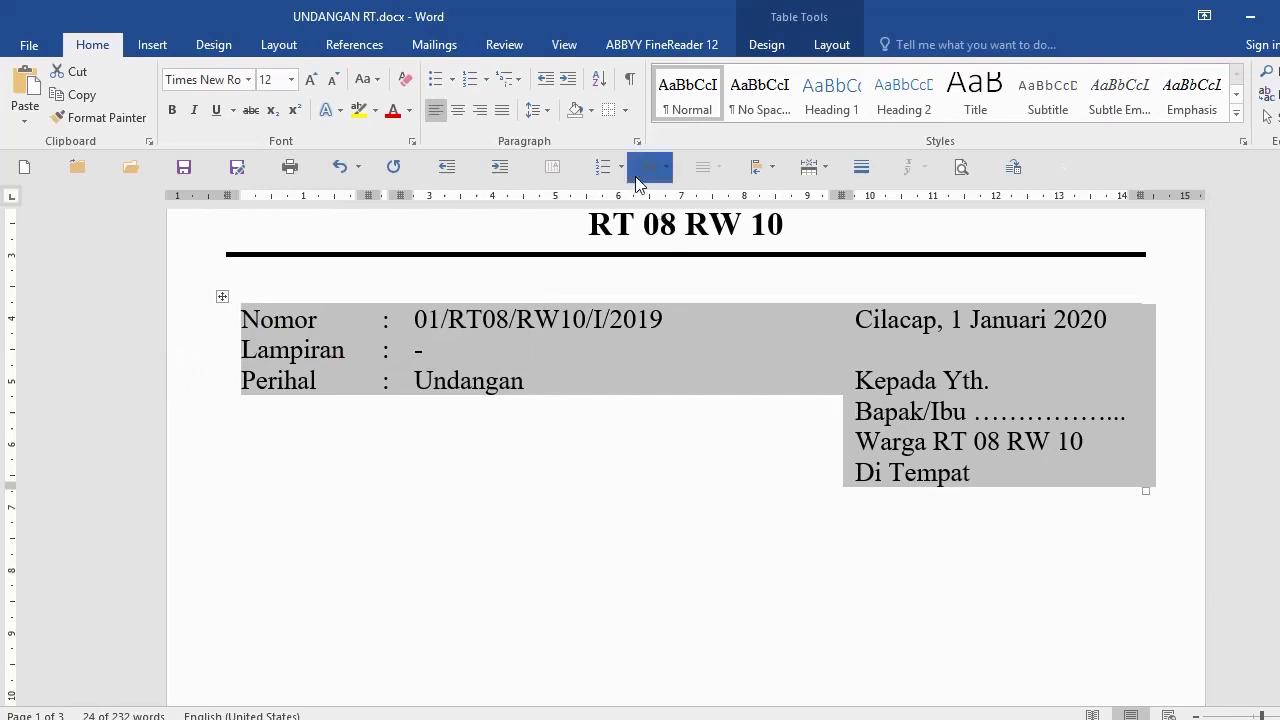
{"action": "left_click", "coordinate": [625, 111]}
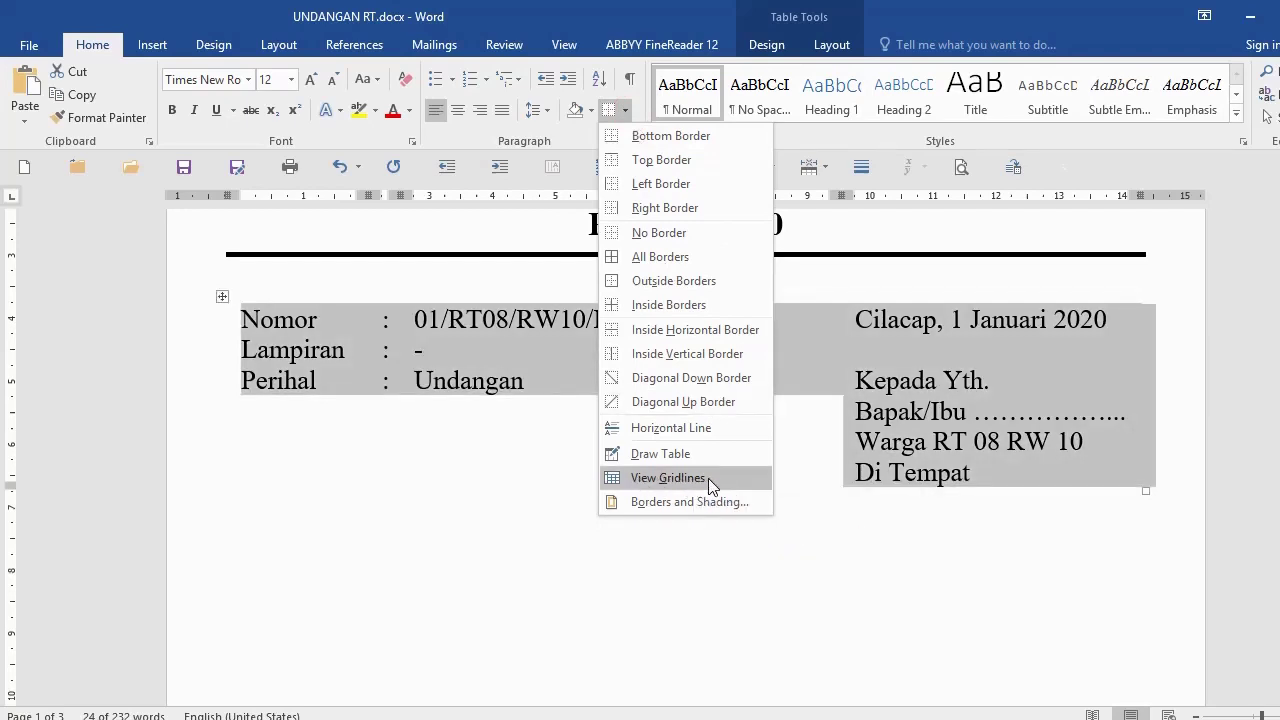
{"action": "left_click", "coordinate": [708, 478]}
{"action": "left_click", "coordinate": [705, 600]}
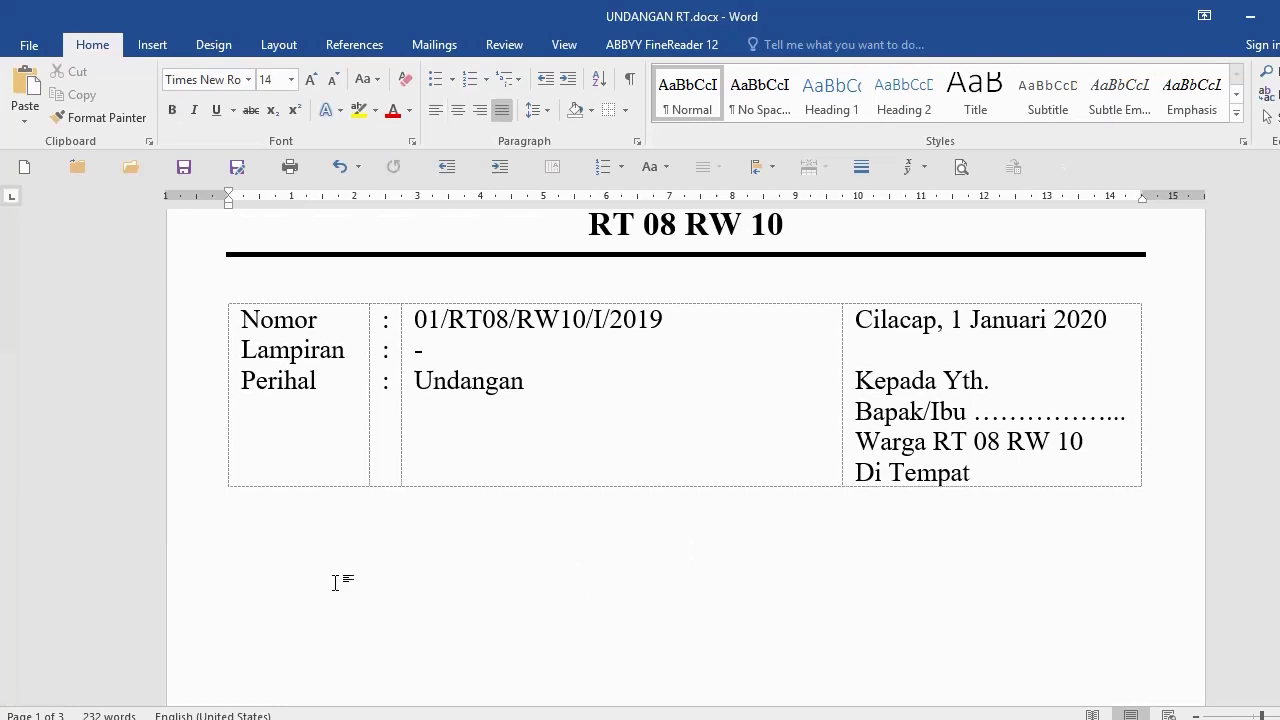
{"action": "left_click", "coordinate": [279, 565]}
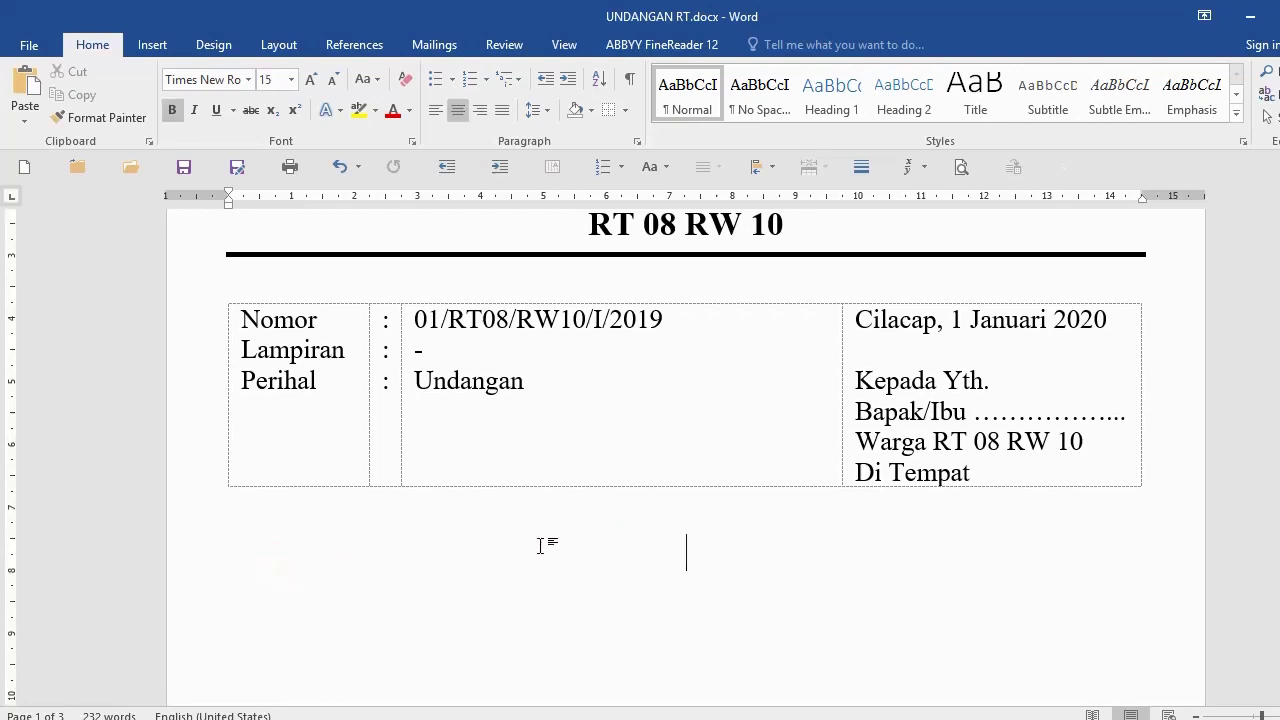
Step: Justify the empty line below the table and change its font size
{"action": "left_click", "coordinate": [502, 110]}
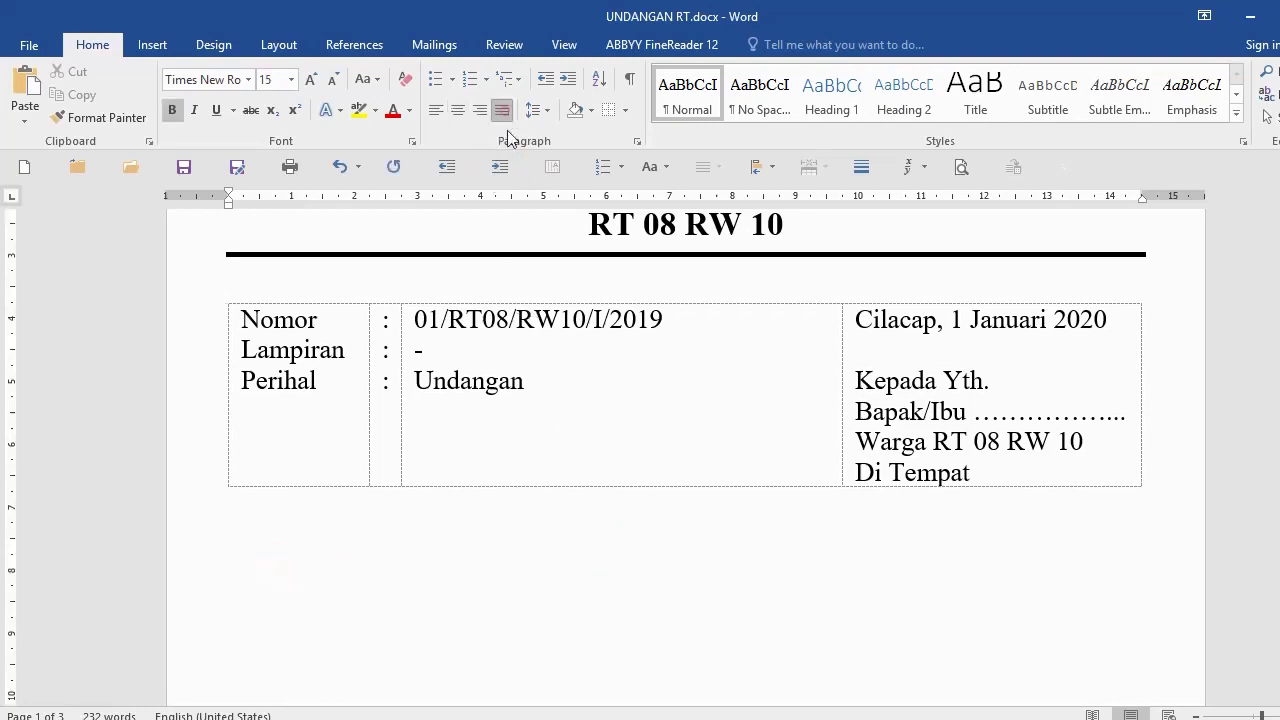
{"action": "left_click", "coordinate": [108, 573]}
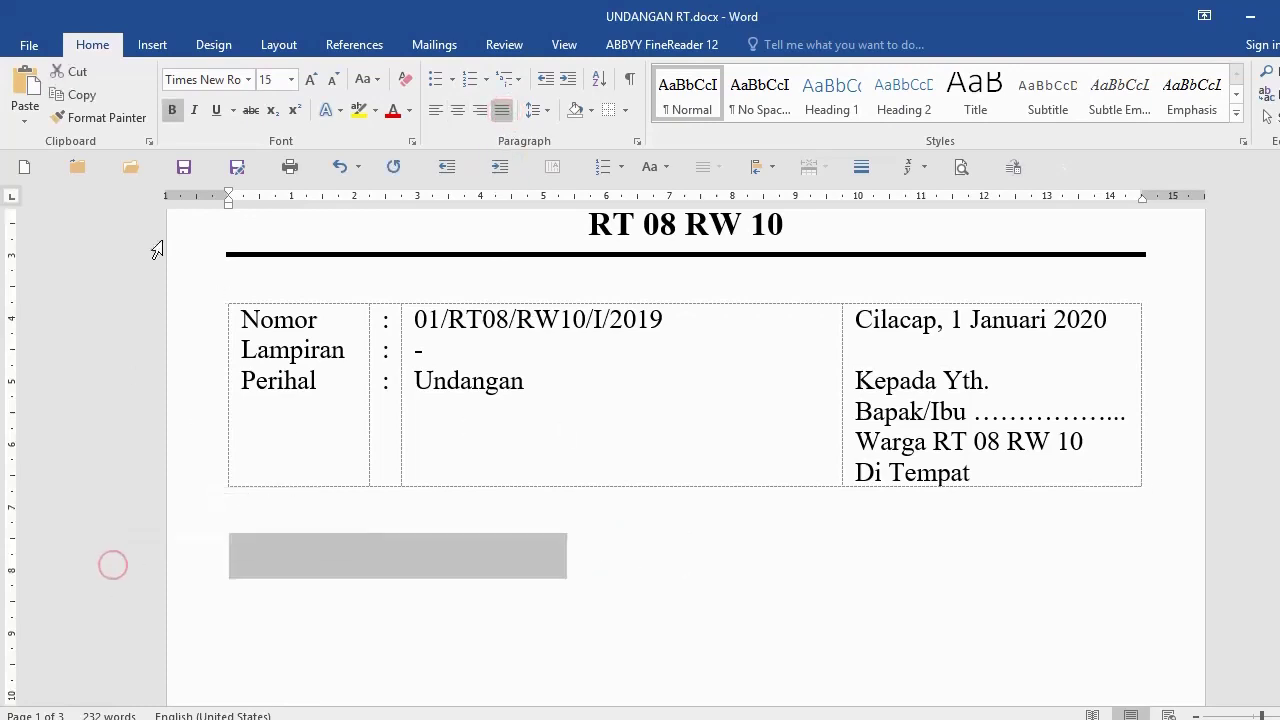
{"action": "left_click", "coordinate": [266, 79]}
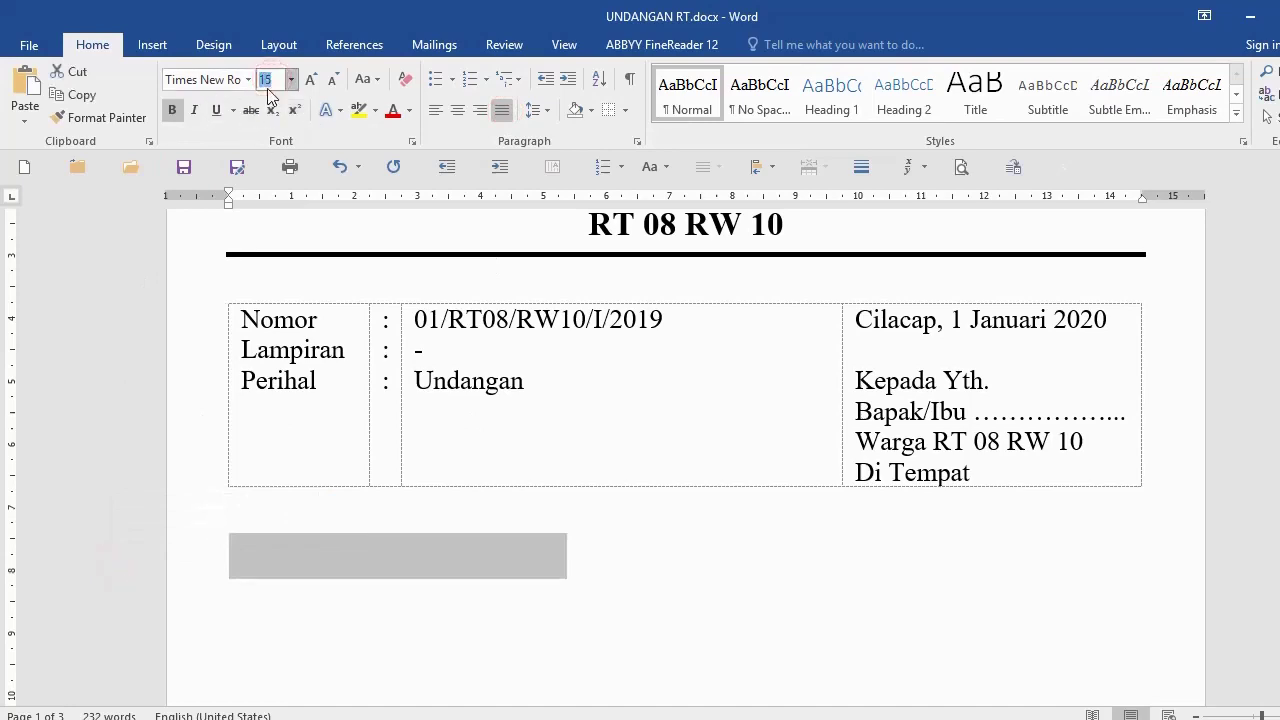
{"action": "scroll", "coordinate": [600, 370], "scroll_direction": "up", "scroll_amount": 5}
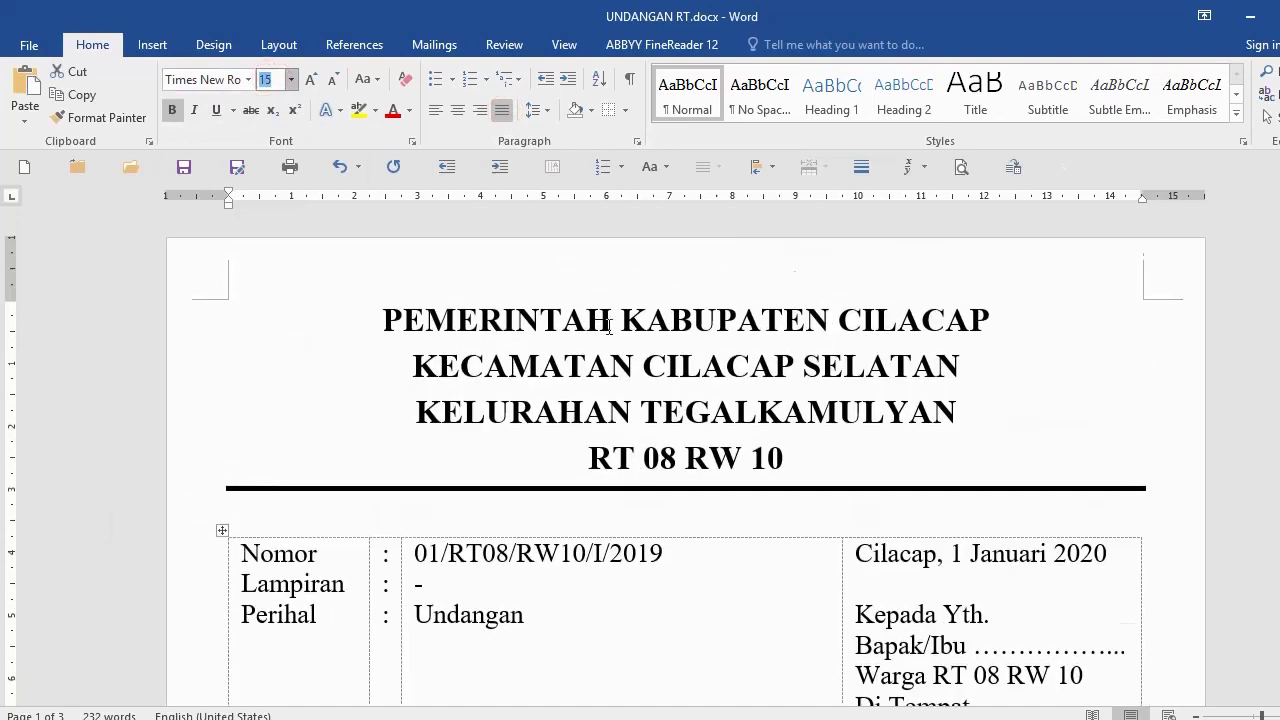
{"action": "scroll", "coordinate": [604, 323], "scroll_direction": "down", "scroll_amount": 5}
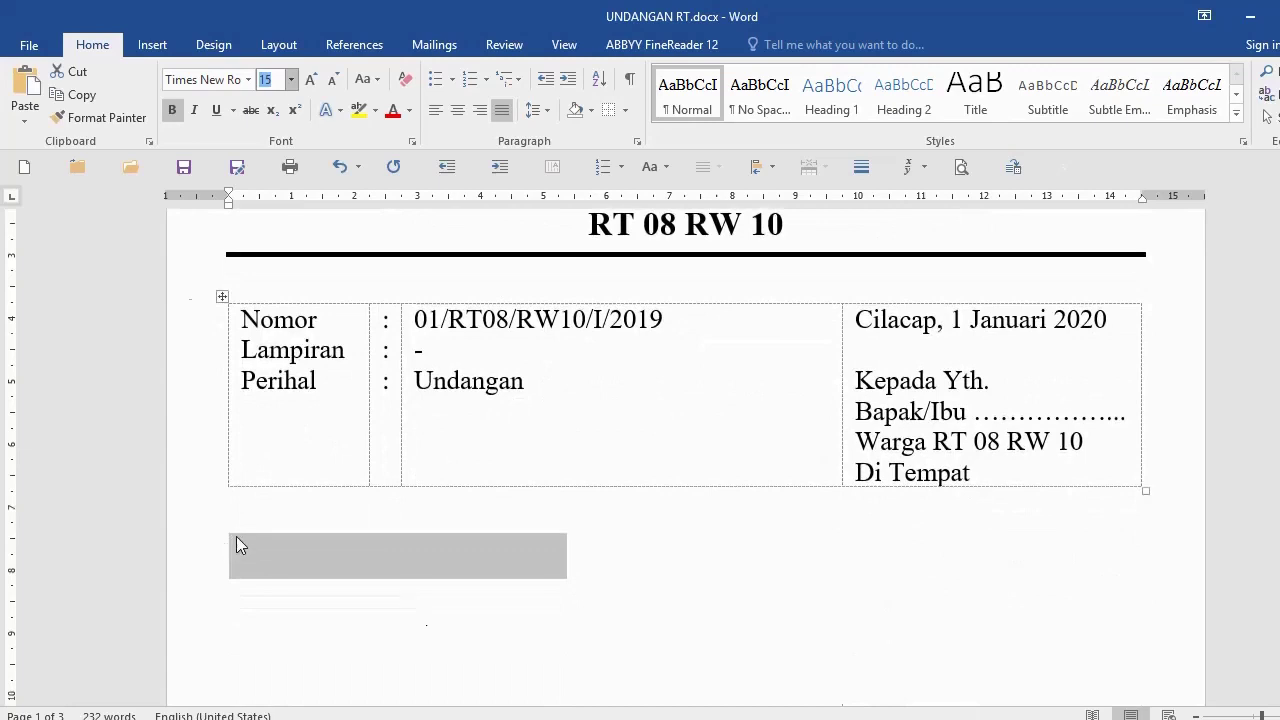
{"action": "type", "text": "1"}
{"action": "left_click", "coordinate": [258, 551]}
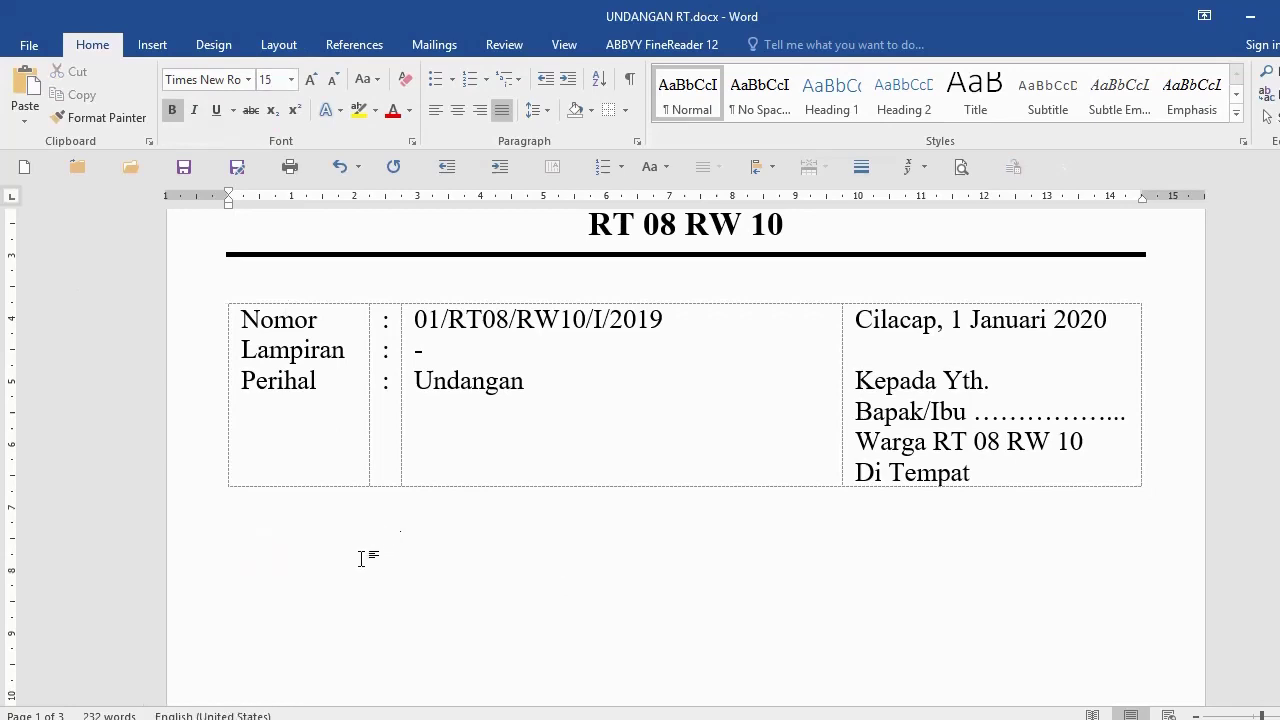
Step: Type 'Mengah', remove its bold and set it to 12 pt
{"action": "type", "text": "Mengah"}
{"action": "left_click", "coordinate": [80, 560]}
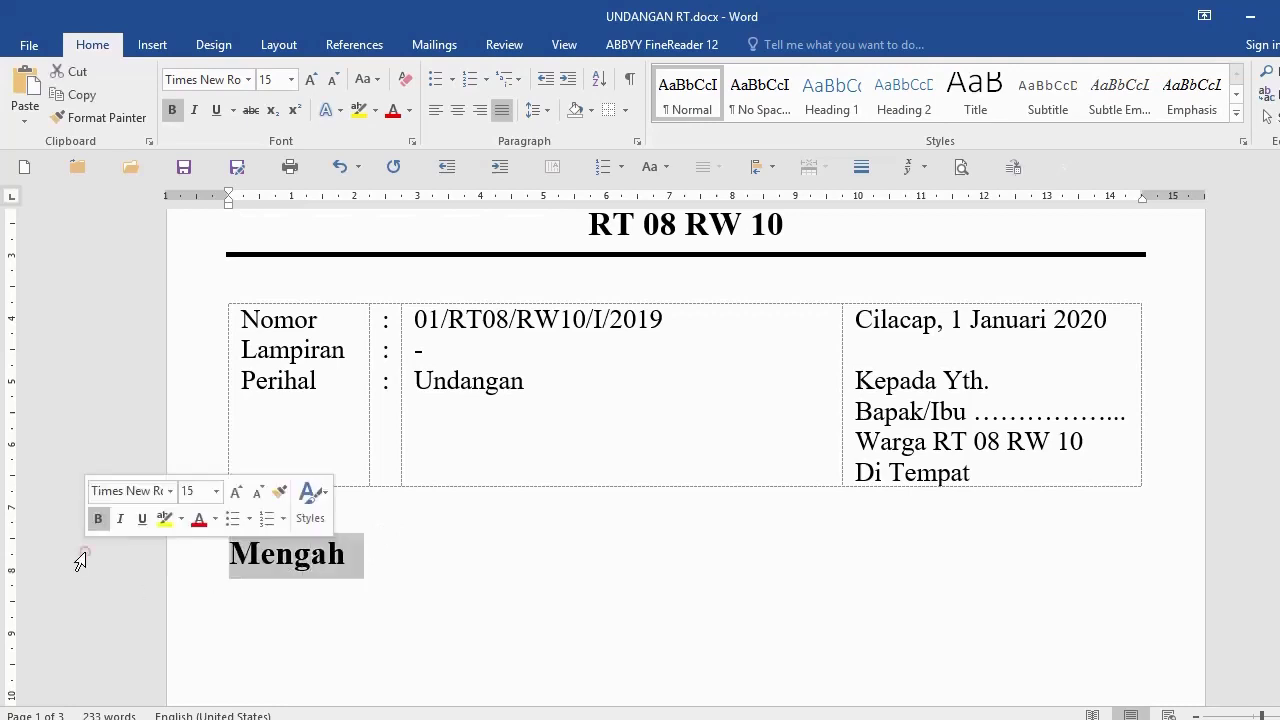
{"action": "key", "text": "ctrl+b"}
{"action": "key", "text": "Down"}
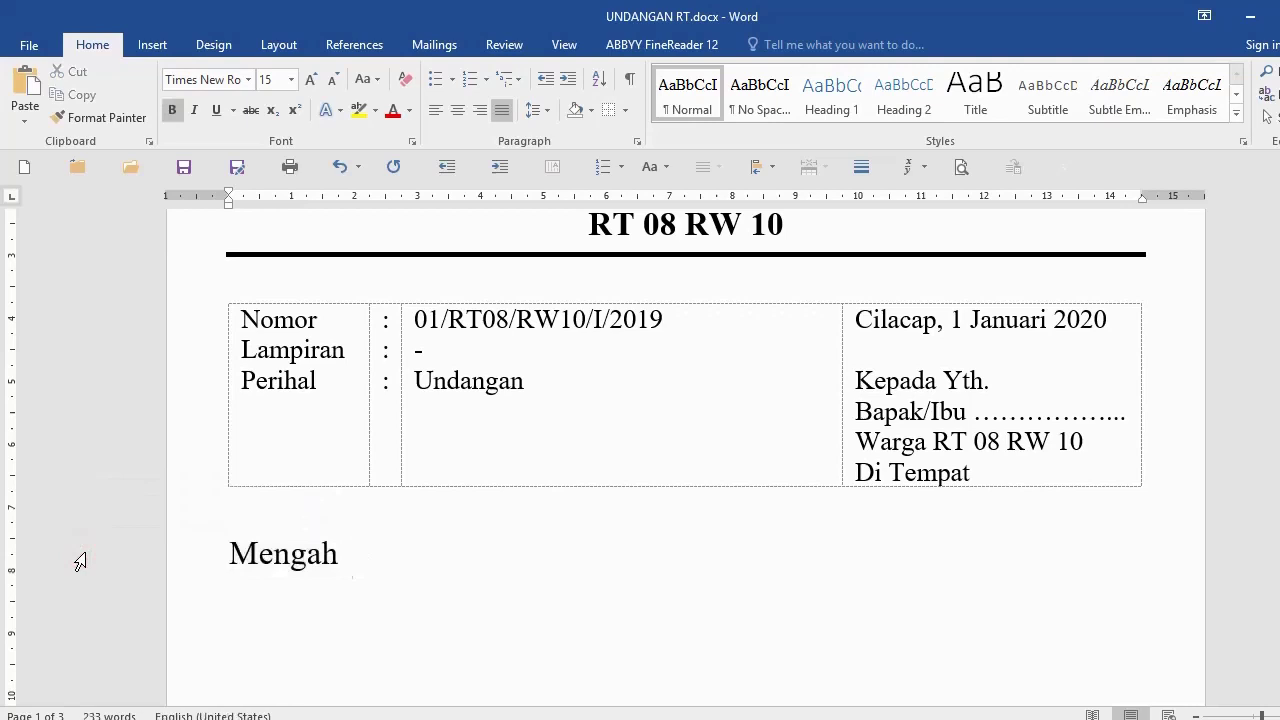
{"action": "left_click", "coordinate": [74, 552]}
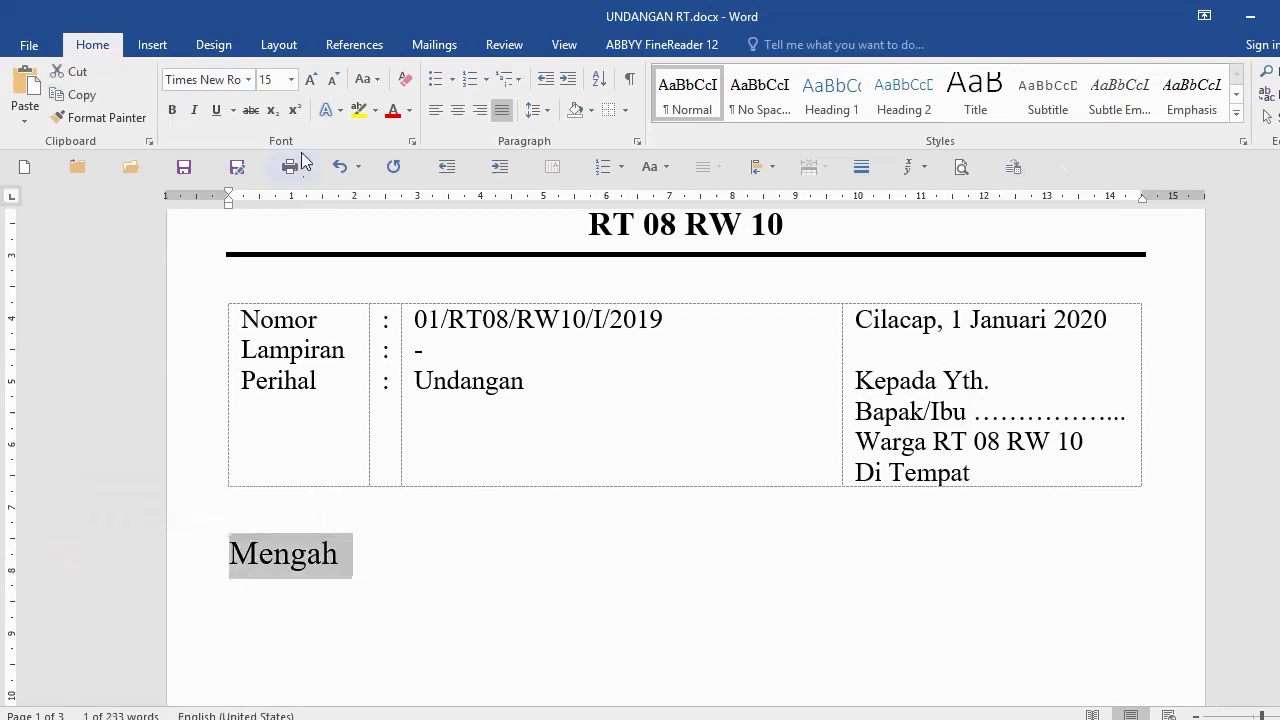
{"action": "left_click", "coordinate": [287, 79]}
{"action": "type", "text": "12"}
{"action": "key", "text": "Return"}
Step: Complete the line as 'Mengah dengan hormat kehadiran Bapak/Ibu pada :' and add a new line
{"action": "left_click", "coordinate": [364, 545]}
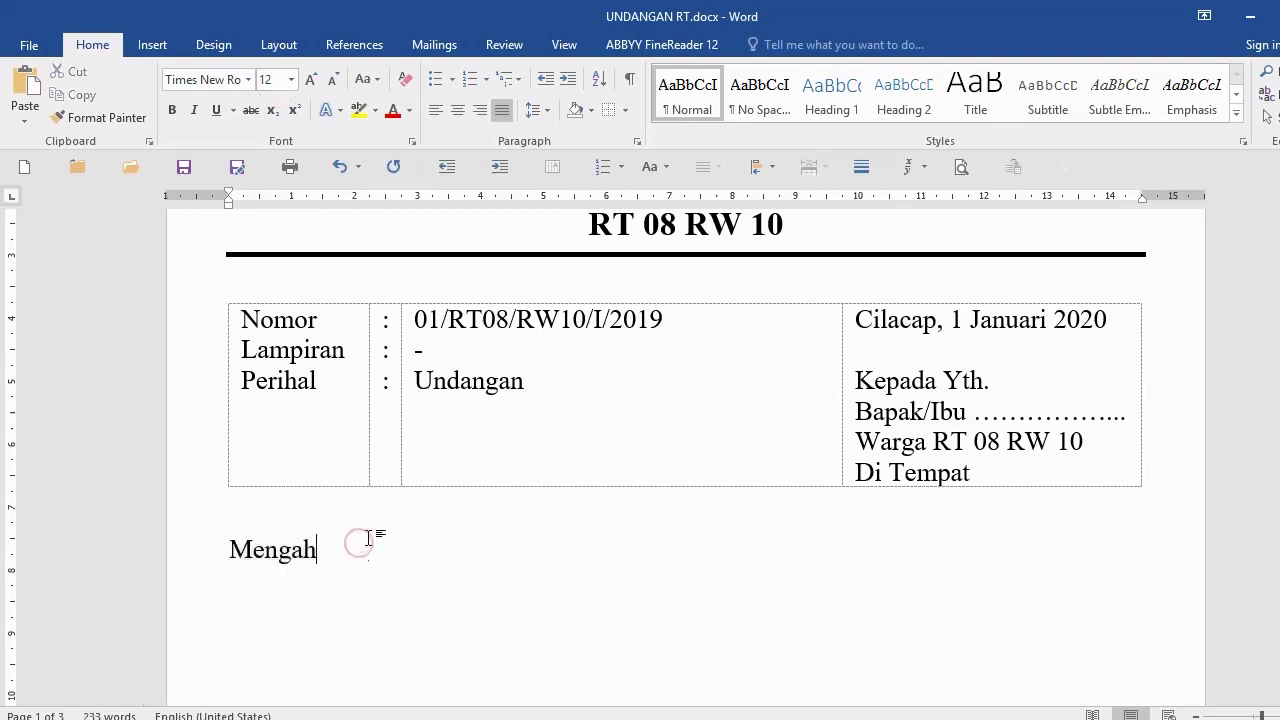
{"action": "type", "text": "dengan hormat"}
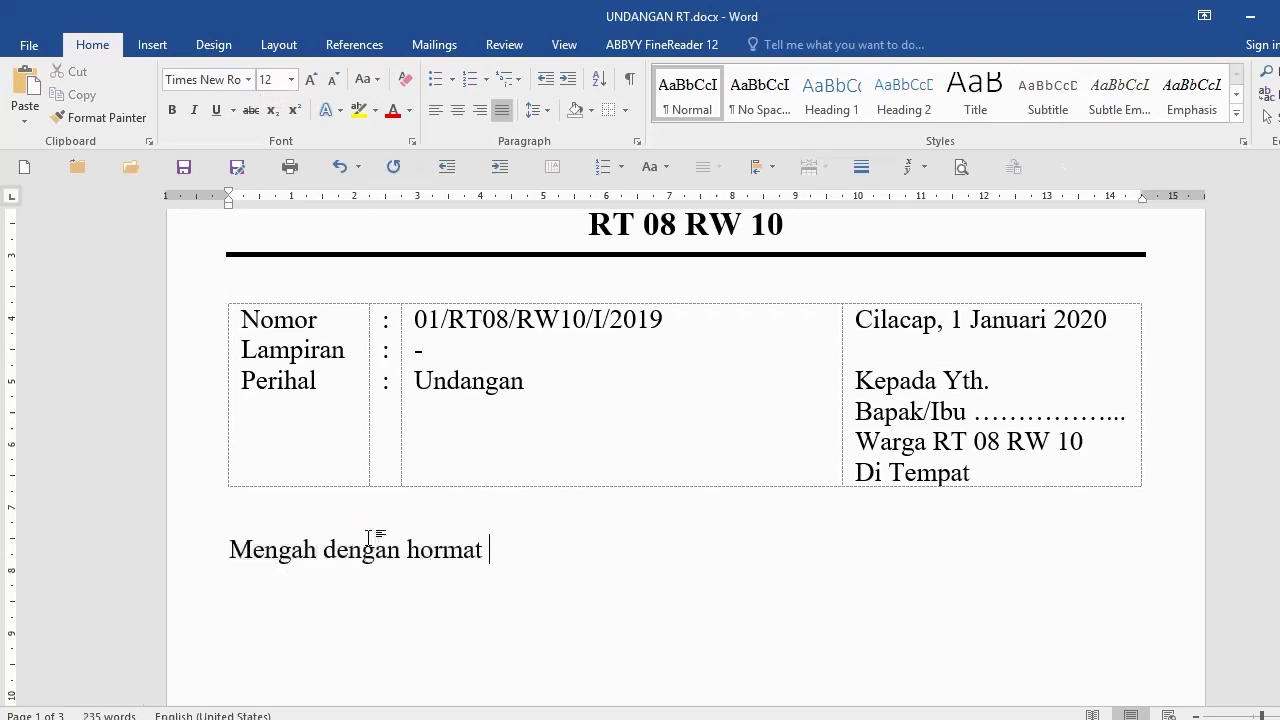
{"action": "type", "text": " kehadiran Ba"}
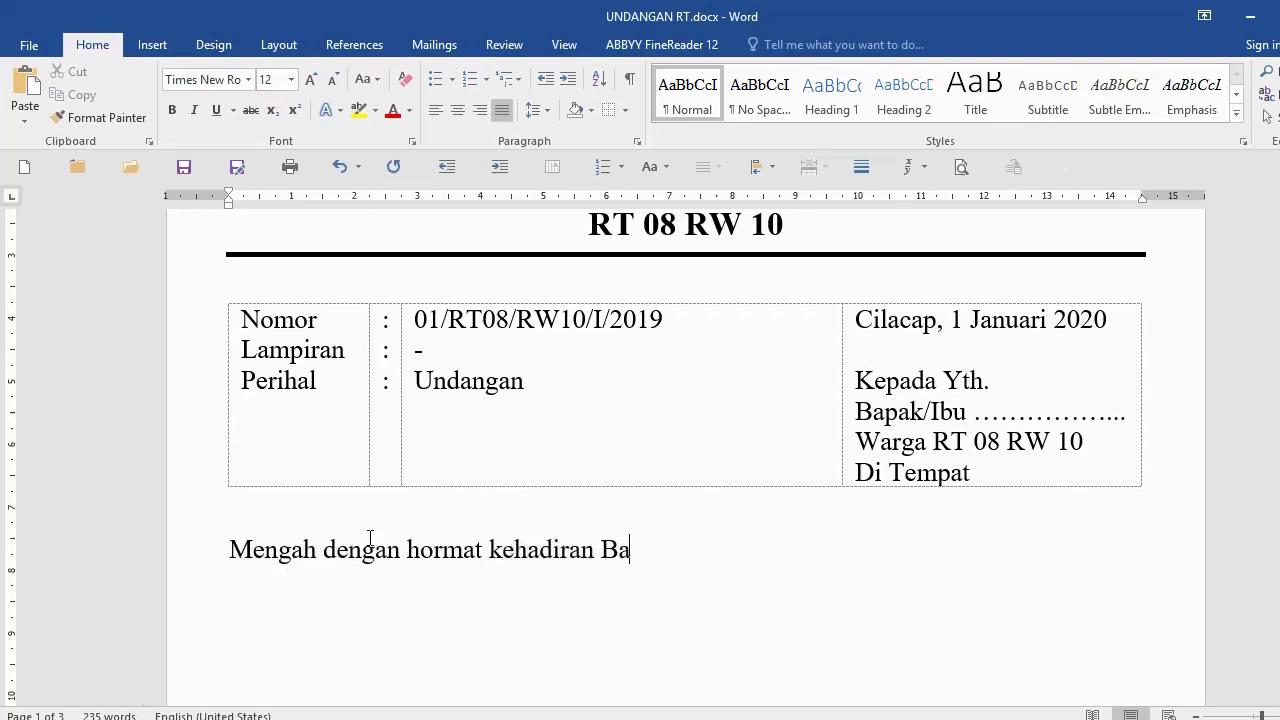
{"action": "type", "text": "pak/Ibu"}
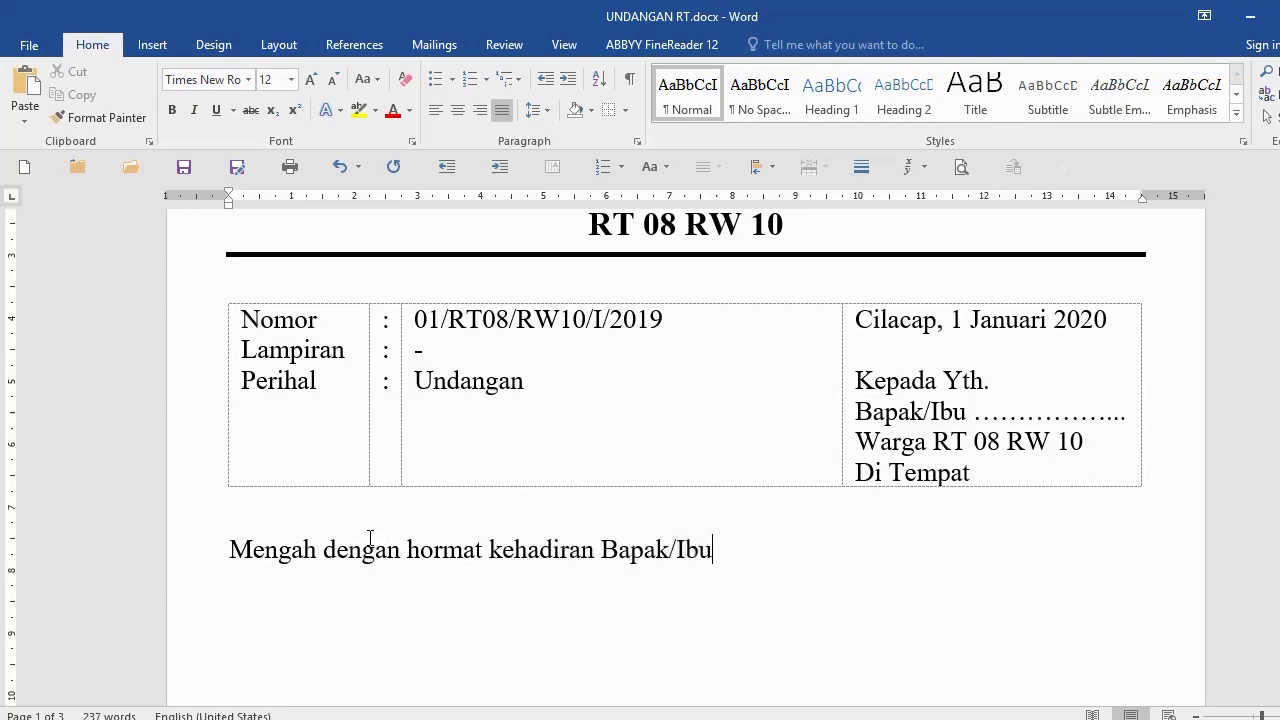
{"action": "type", "text": " pada l:"}
{"action": "scroll", "coordinate": [368, 556], "scroll_direction": "down", "scroll_amount": 3}
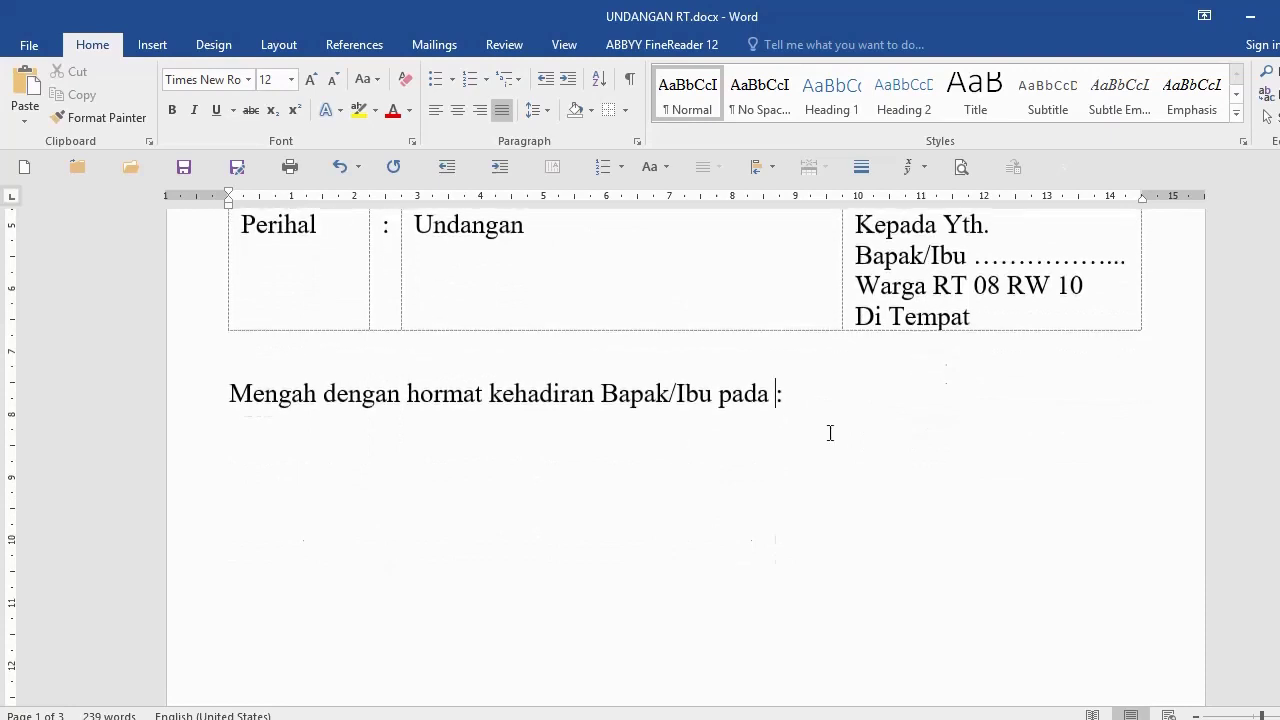
{"action": "left_click", "coordinate": [815, 391]}
{"action": "scroll", "coordinate": [560, 450], "scroll_direction": "up", "scroll_amount": 1}
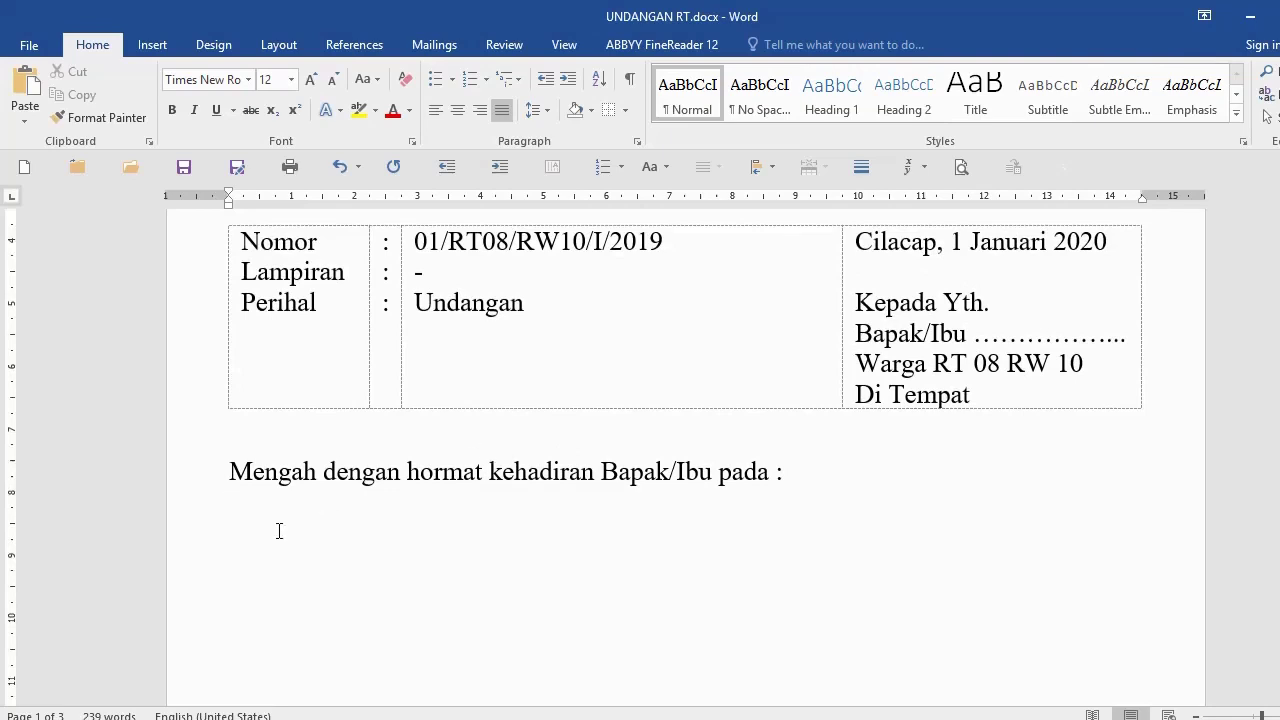
{"action": "key", "text": "Return"}
{"action": "scroll", "coordinate": [297, 540], "scroll_direction": "up", "scroll_amount": 1}
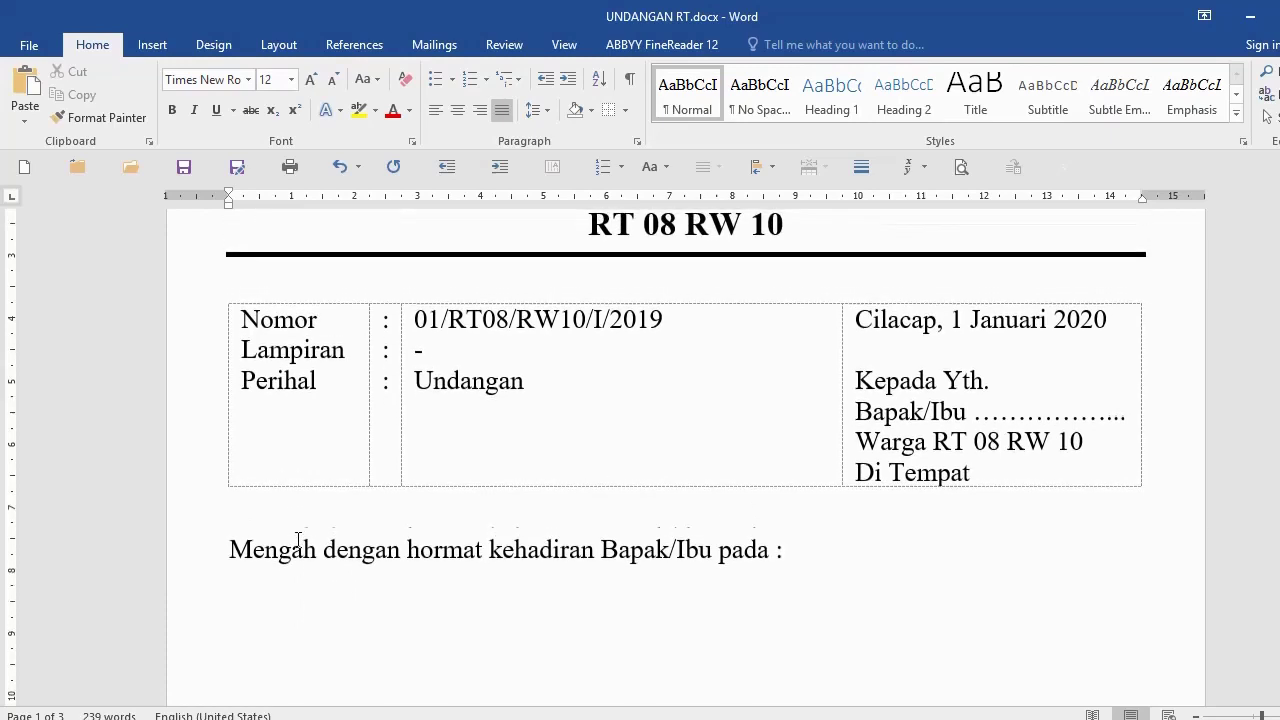
Step: Insert a three-column, one-row table below the request line
{"action": "left_click", "coordinate": [151, 44]}
{"action": "left_click", "coordinate": [130, 95]}
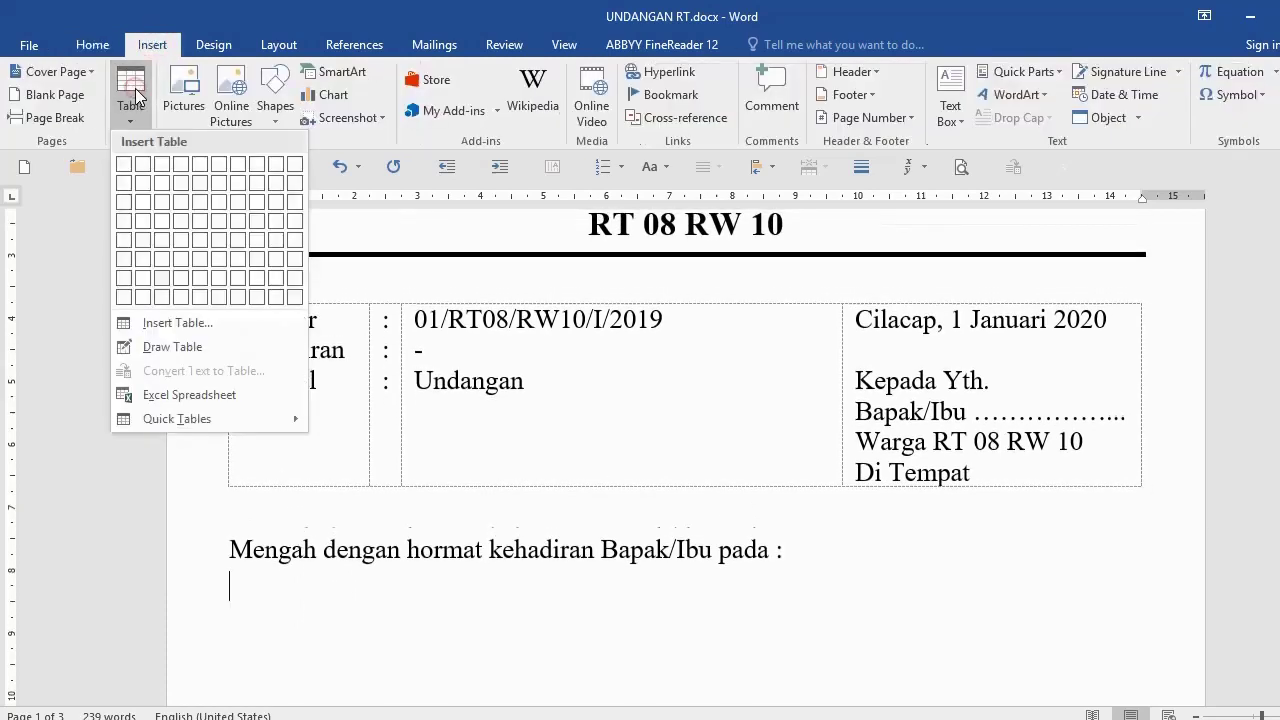
{"action": "left_click", "coordinate": [164, 172]}
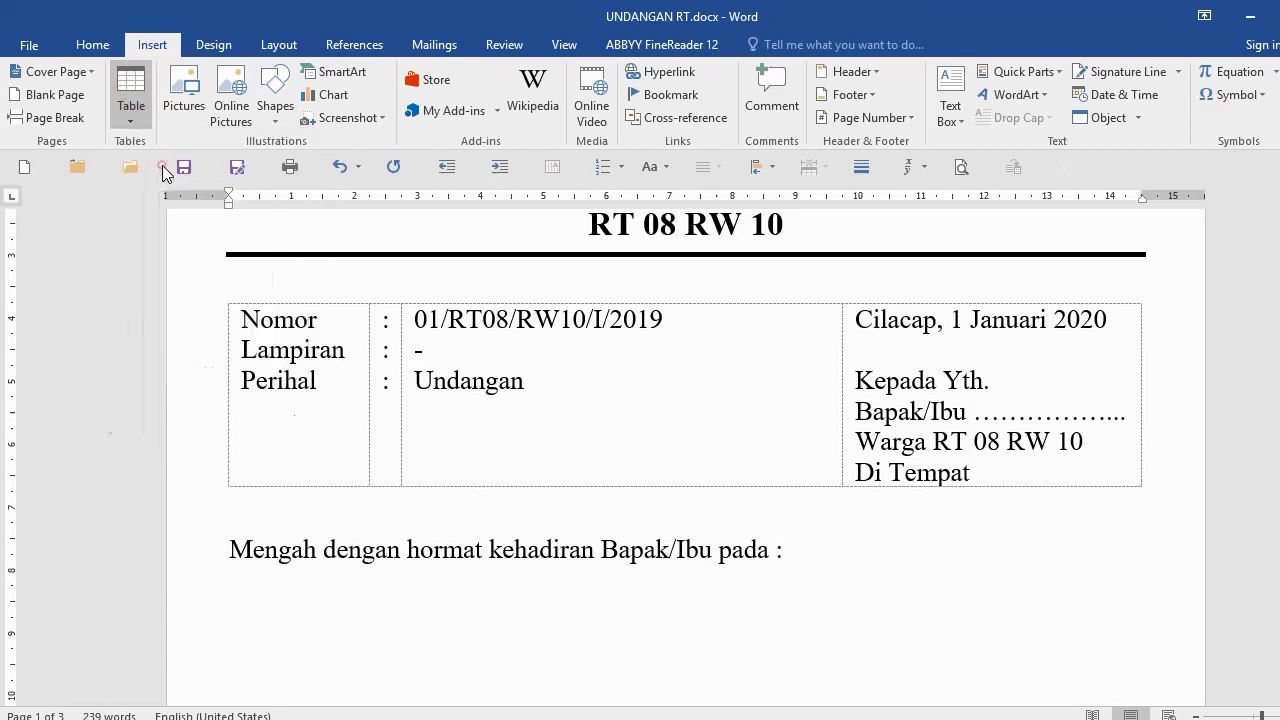
Step: Copy the Hari/Tanggal, Waktu, Tempat and Acara labels from page 2 into the first cell
{"action": "scroll", "coordinate": [325, 600], "scroll_direction": "down", "scroll_amount": 5}
{"action": "scroll", "coordinate": [331, 587], "scroll_direction": "down", "scroll_amount": 15}
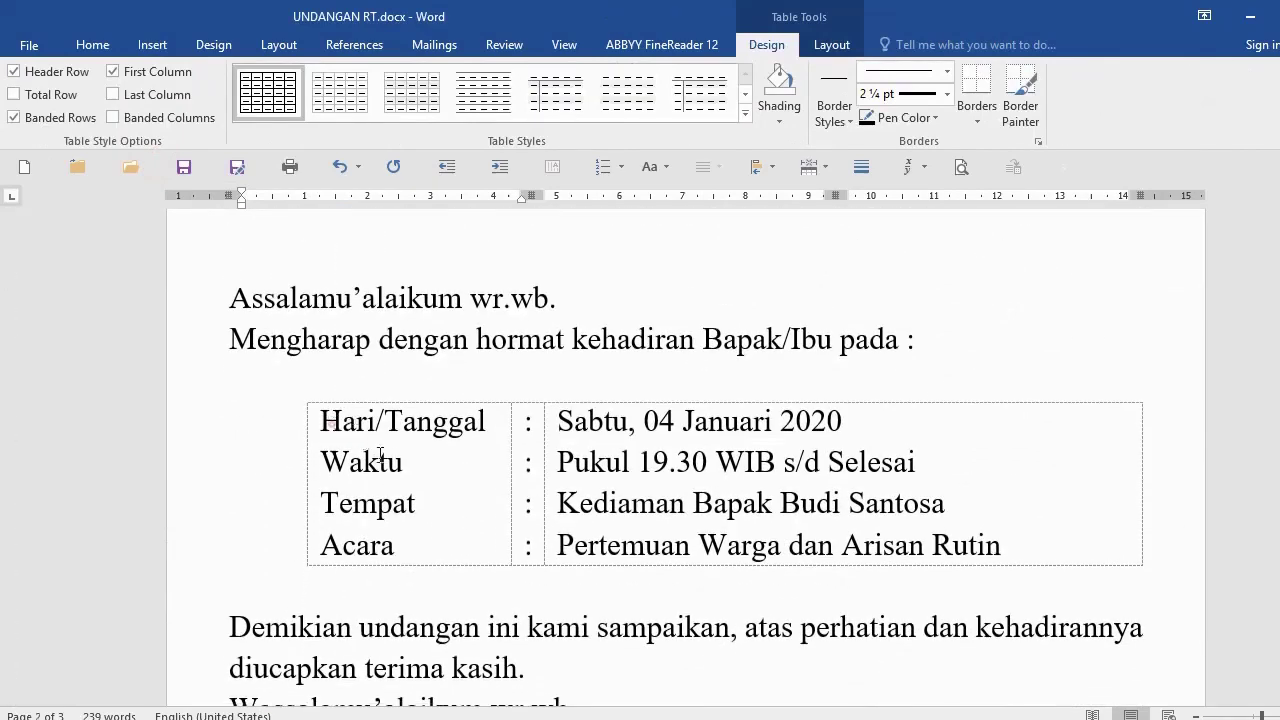
{"action": "left_click_drag", "start_coordinate": [325, 415], "coordinate": [400, 548]}
{"action": "key", "text": "ctrl+c"}
{"action": "scroll", "coordinate": [400, 540], "scroll_direction": "up", "scroll_amount": 2}
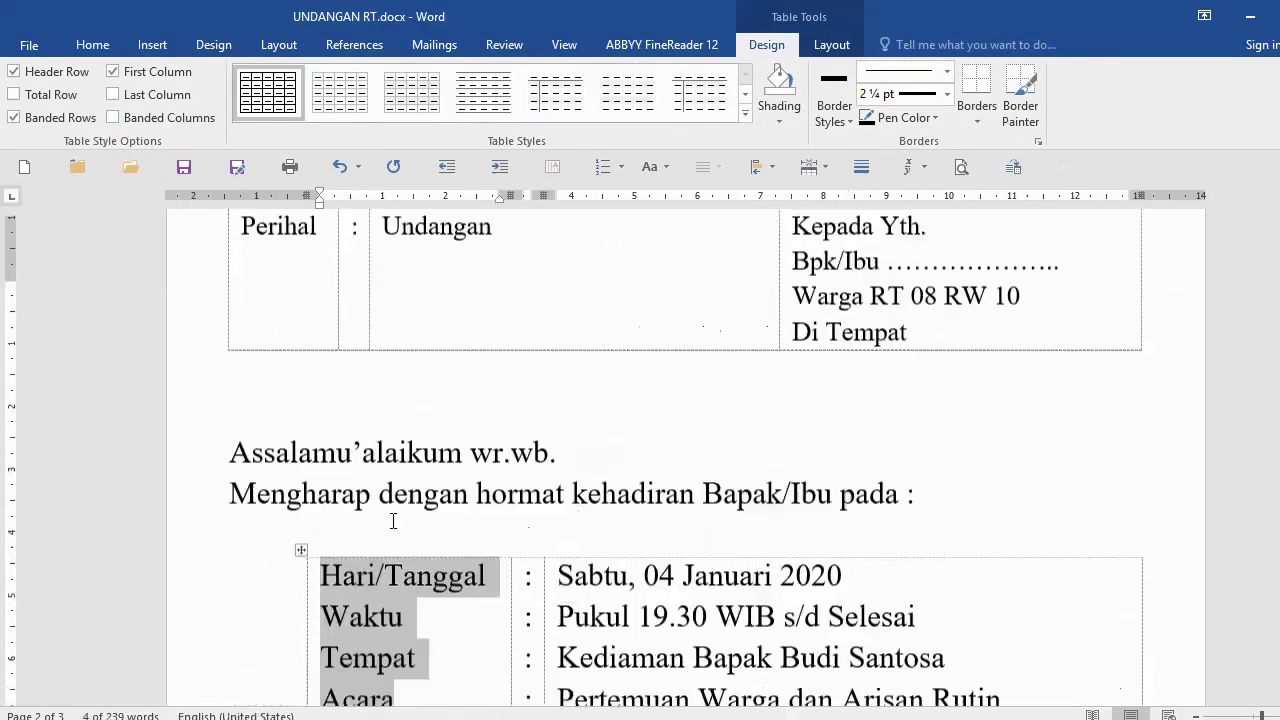
{"action": "scroll", "coordinate": [390, 500], "scroll_direction": "up", "scroll_amount": 12}
{"action": "left_click", "coordinate": [317, 505]}
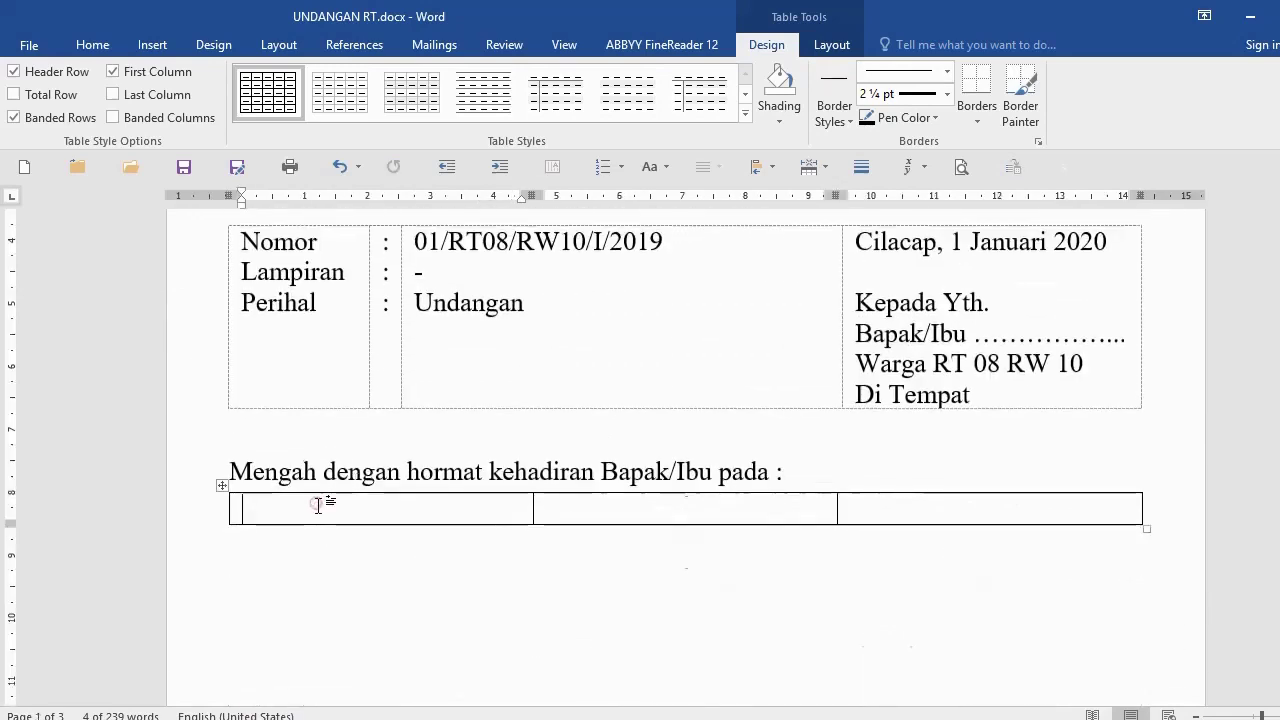
{"action": "key", "text": "ctrl+v"}
{"action": "left_click", "coordinate": [415, 530]}
{"action": "scroll", "coordinate": [492, 478], "scroll_direction": "down", "scroll_amount": 1}
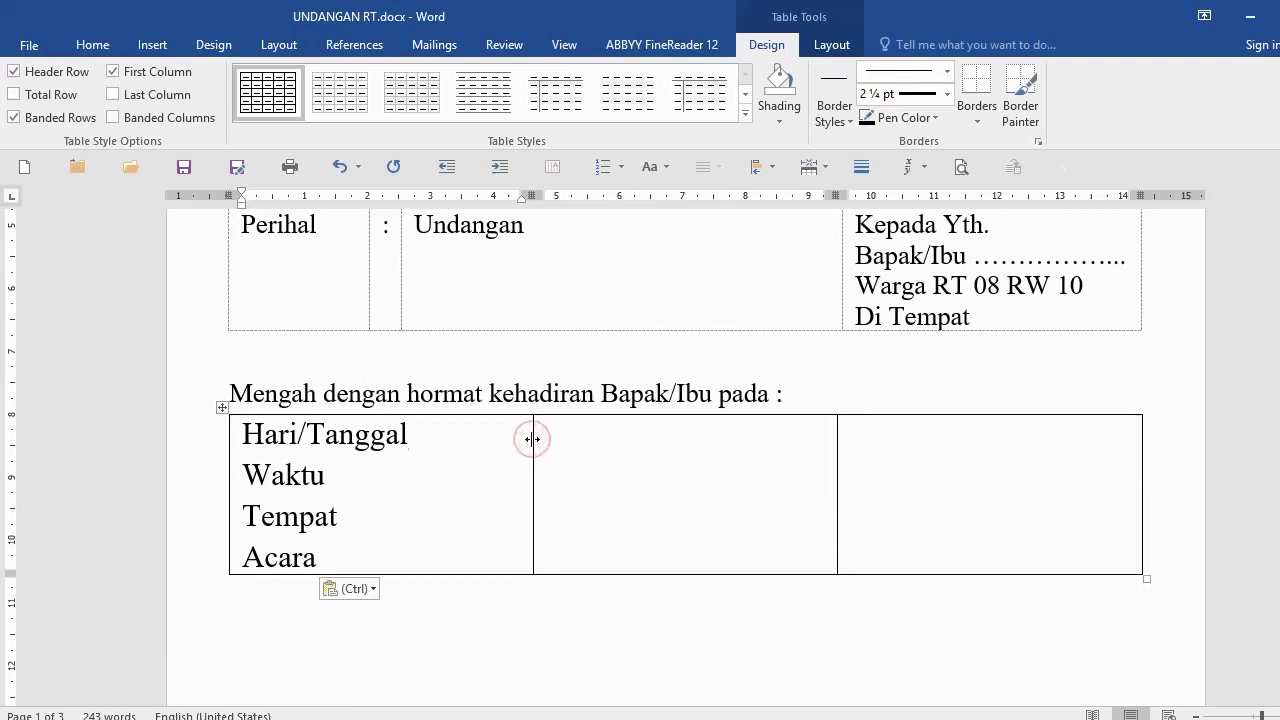
Step: Narrow the first two columns and type a colon beside each label in column 2
{"action": "left_click_drag", "start_coordinate": [532, 438], "coordinate": [418, 458]}
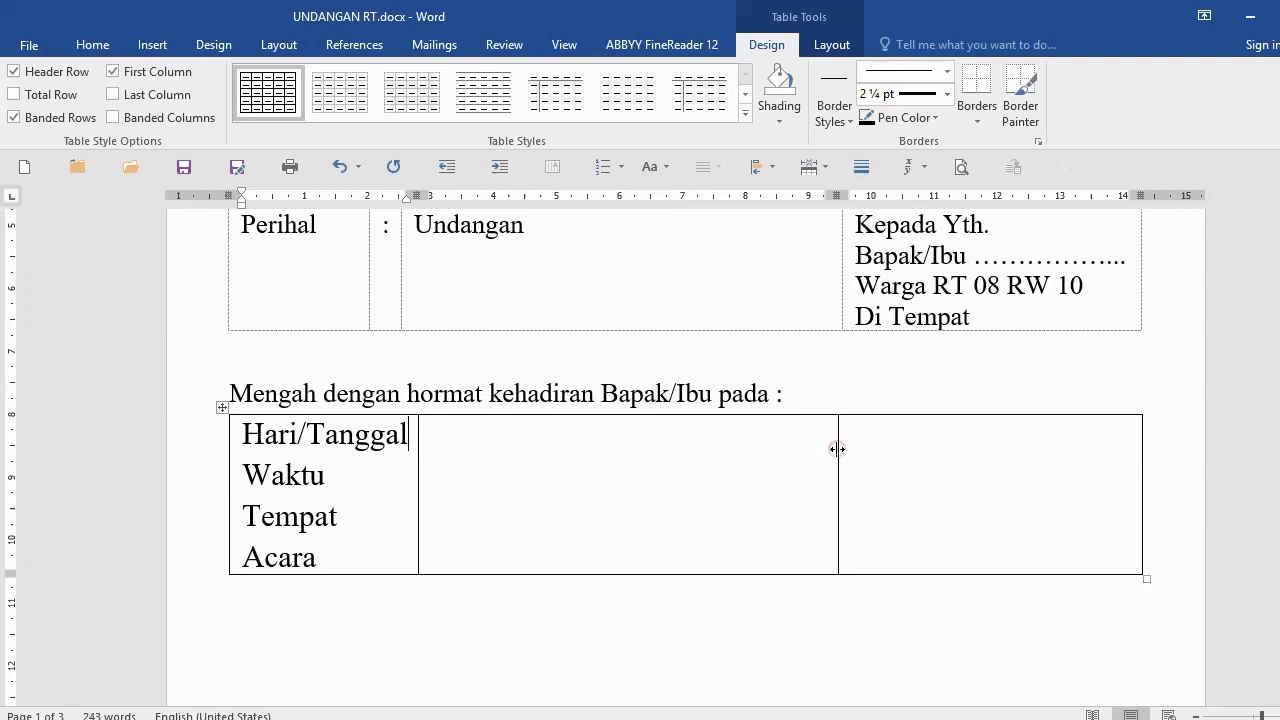
{"action": "left_click_drag", "start_coordinate": [837, 449], "coordinate": [449, 475]}
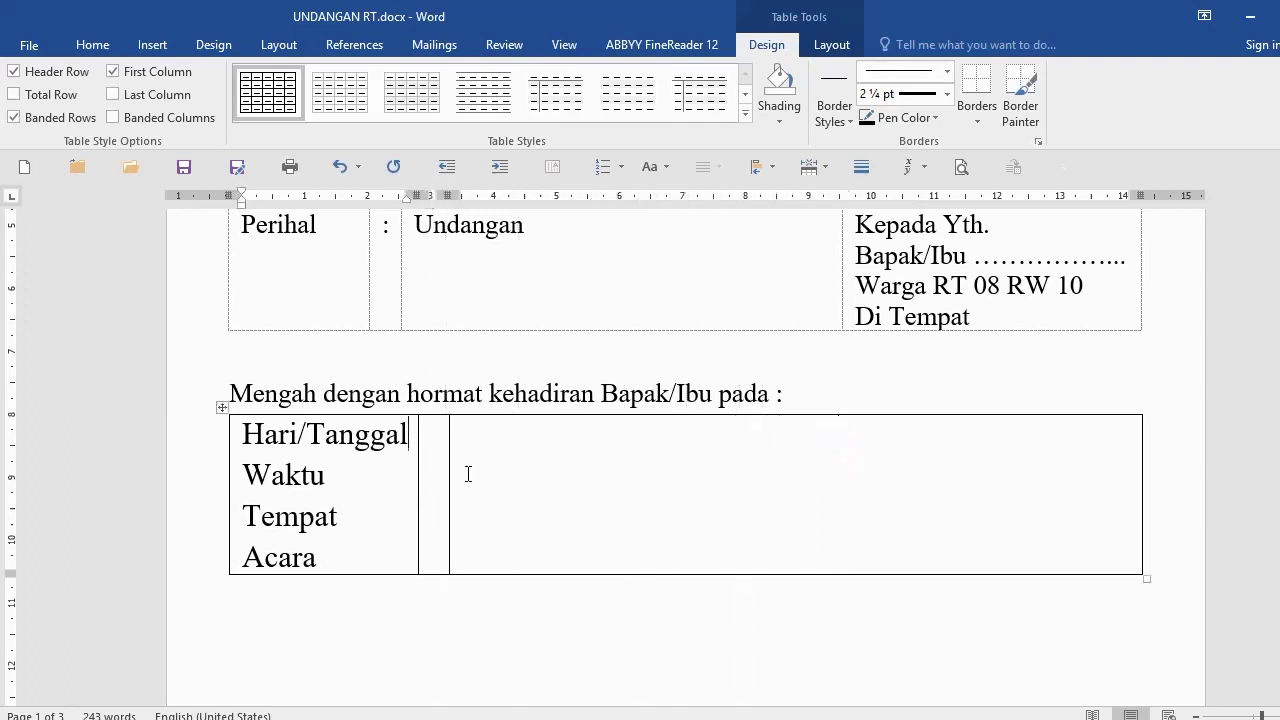
{"action": "key", "text": "Tab"}
{"action": "type", "text": ": "}
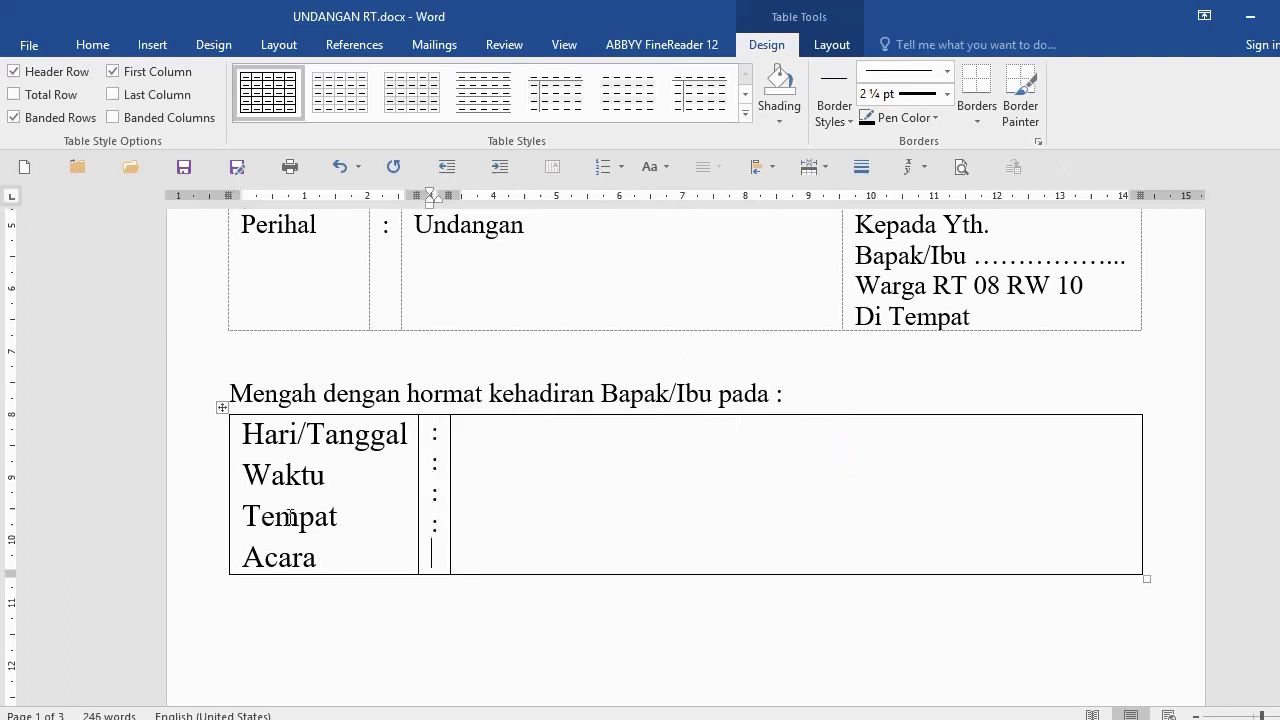
{"action": "type", "text": ":"}
{"action": "key", "text": "Tab"}
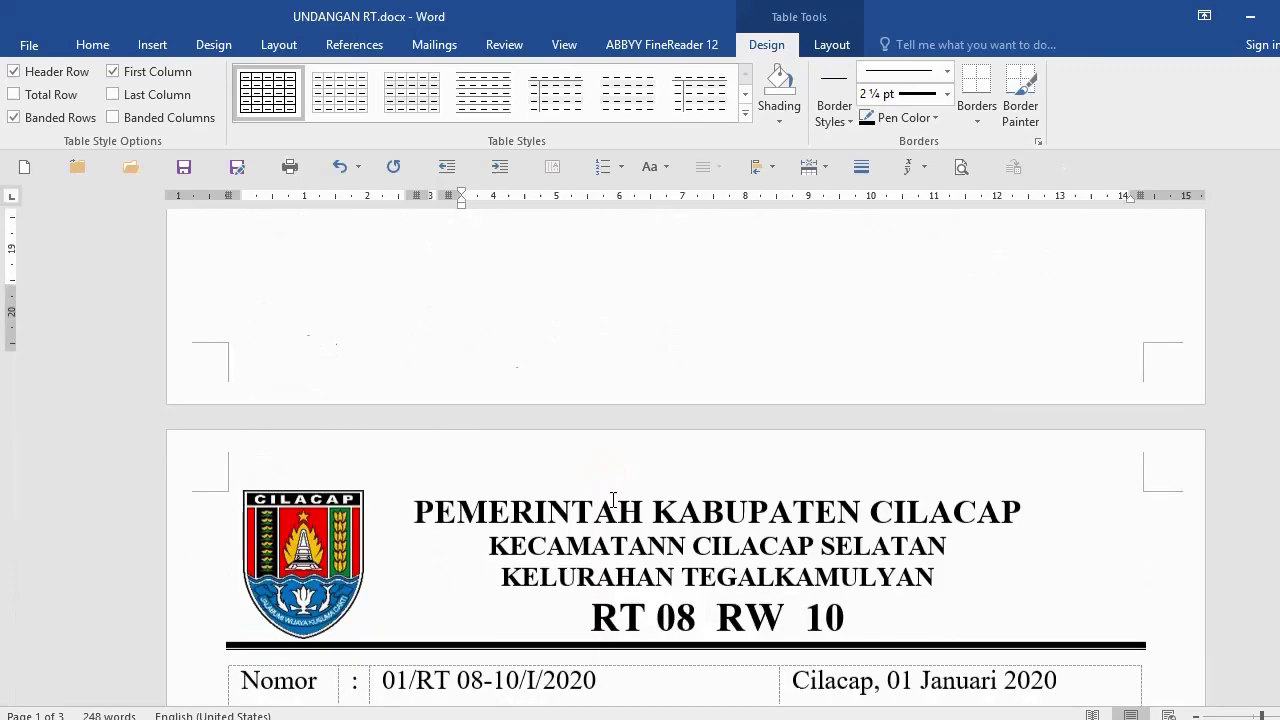
Step: Select the four event details in page 2's table
{"action": "scroll", "coordinate": [614, 494], "scroll_direction": "down", "scroll_amount": 5}
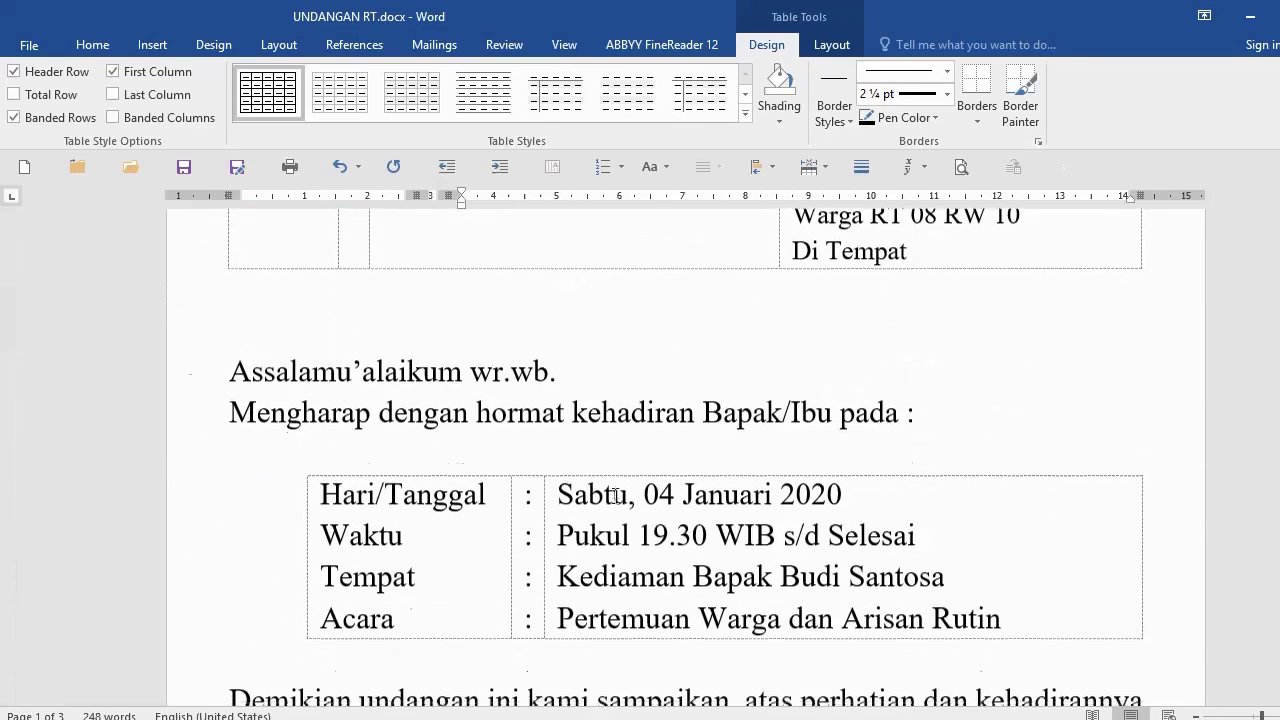
{"action": "scroll", "coordinate": [614, 494], "scroll_direction": "down", "scroll_amount": 4}
{"action": "scroll", "coordinate": [654, 457], "scroll_direction": "up", "scroll_amount": 2}
{"action": "left_click_drag", "start_coordinate": [569, 343], "coordinate": [674, 453]}
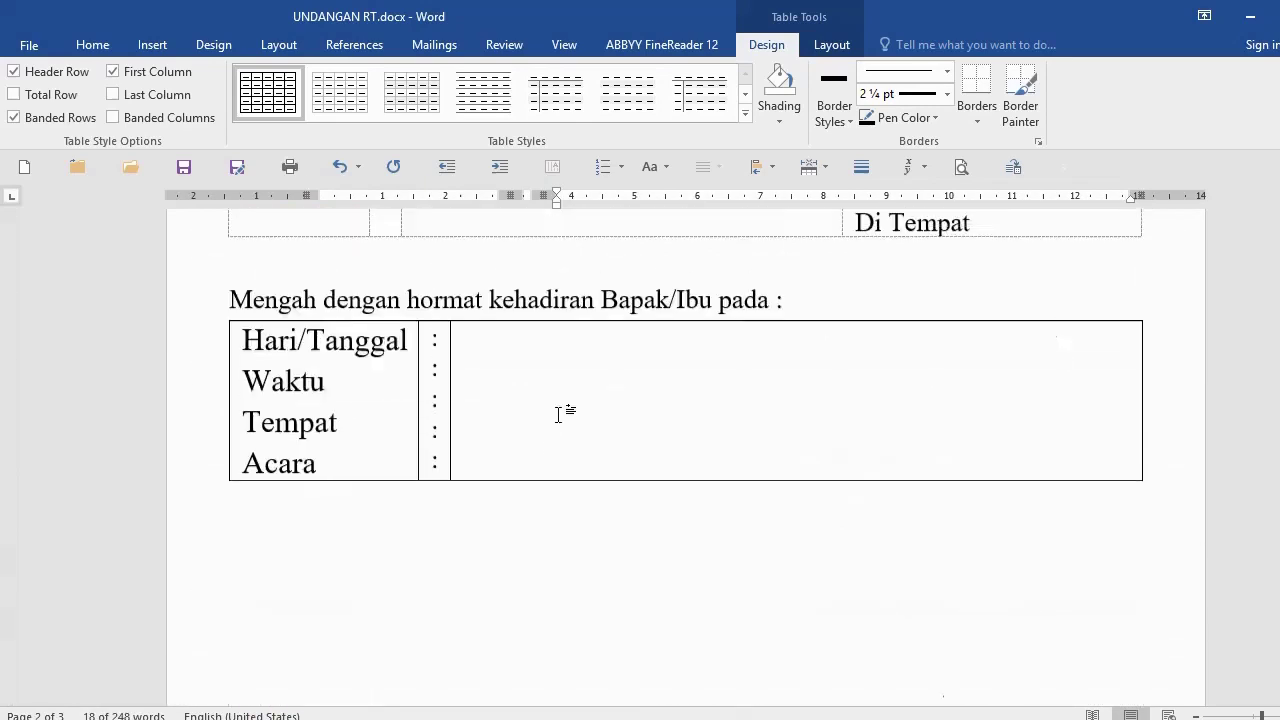
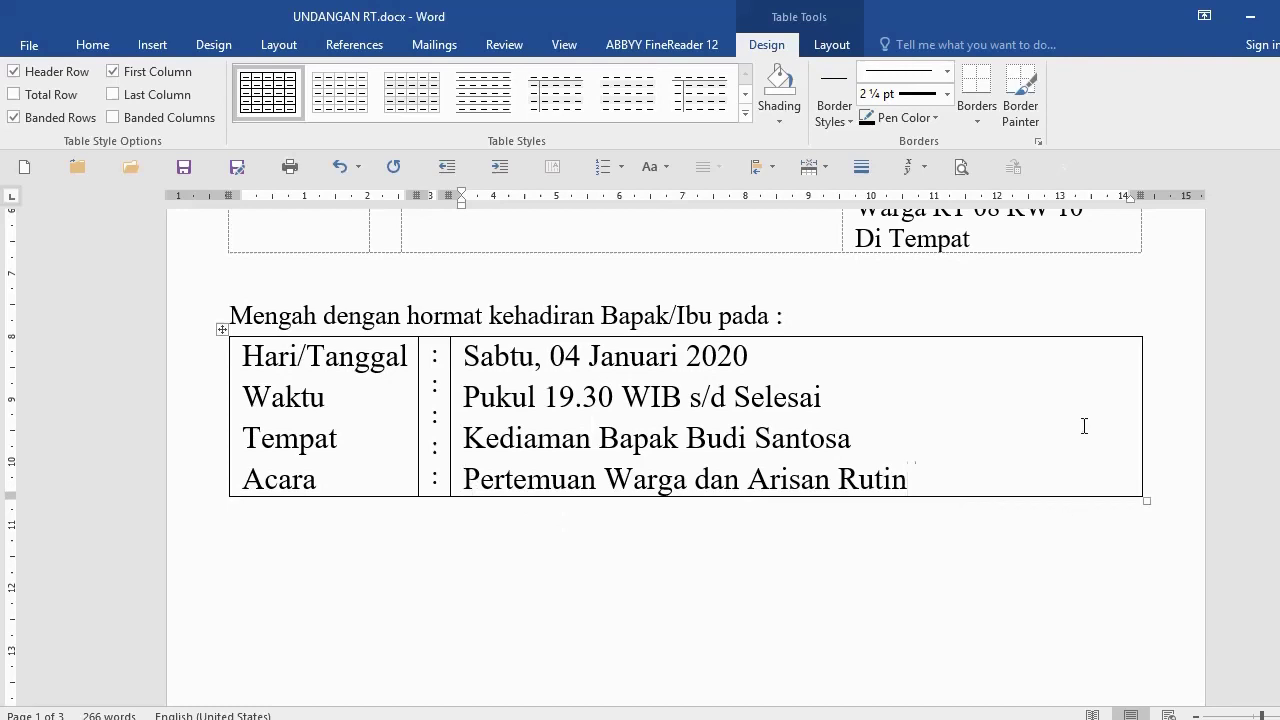
Step: Paste the date, time, place and agenda into column 3, appending 'dan dilanjutkan dengan acara ramah tamah'
{"action": "type", "text": "dan dilanjutkan denga"}
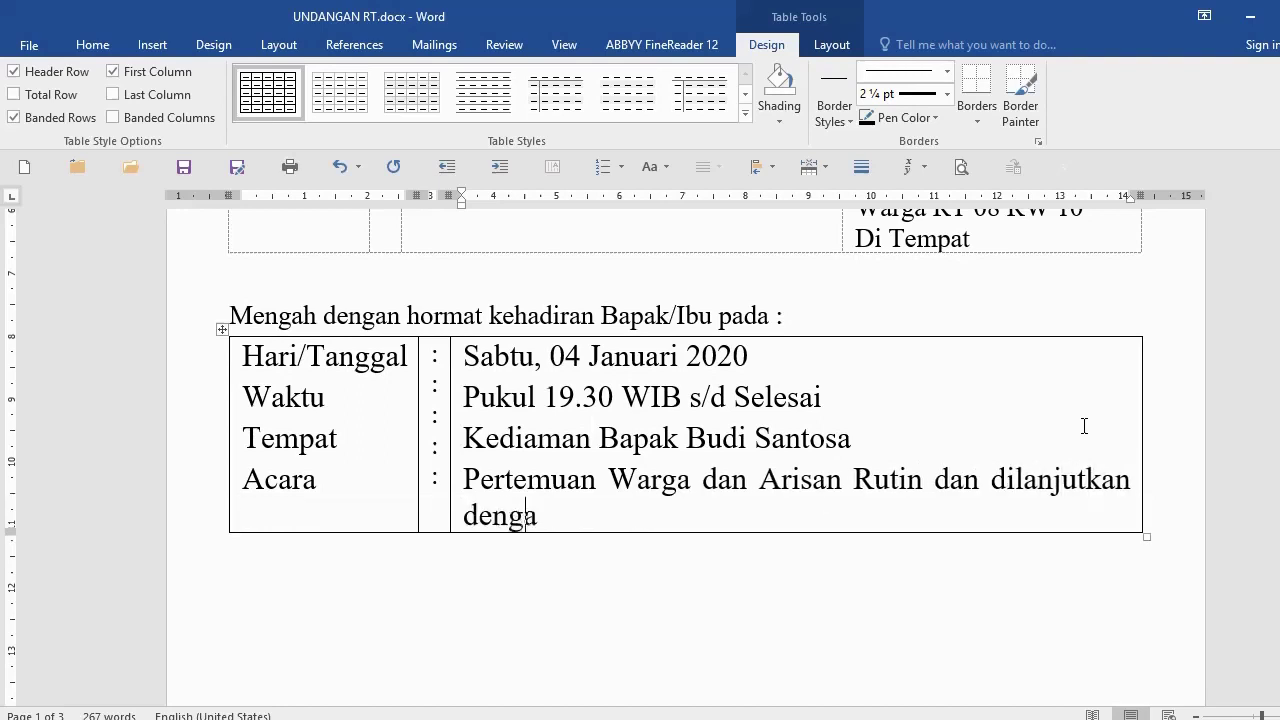
{"action": "type", "text": "n acara ramah tamah."}
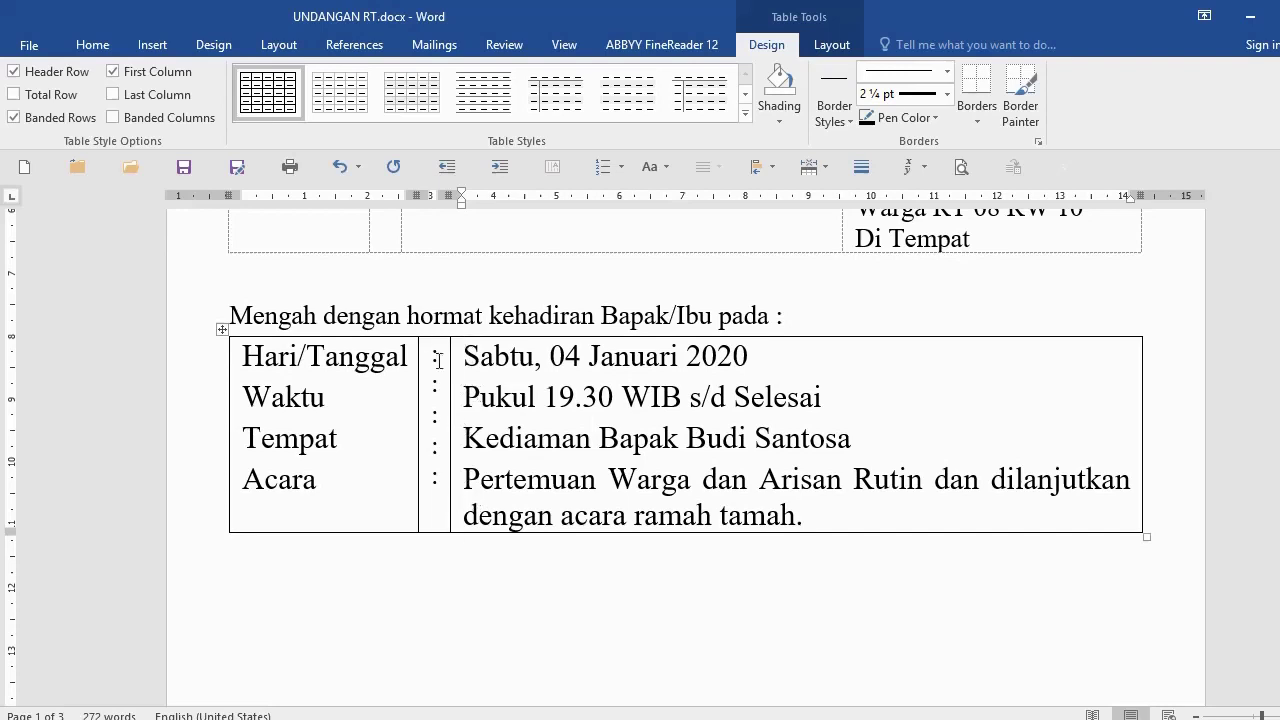
{"action": "left_click", "coordinate": [353, 575]}
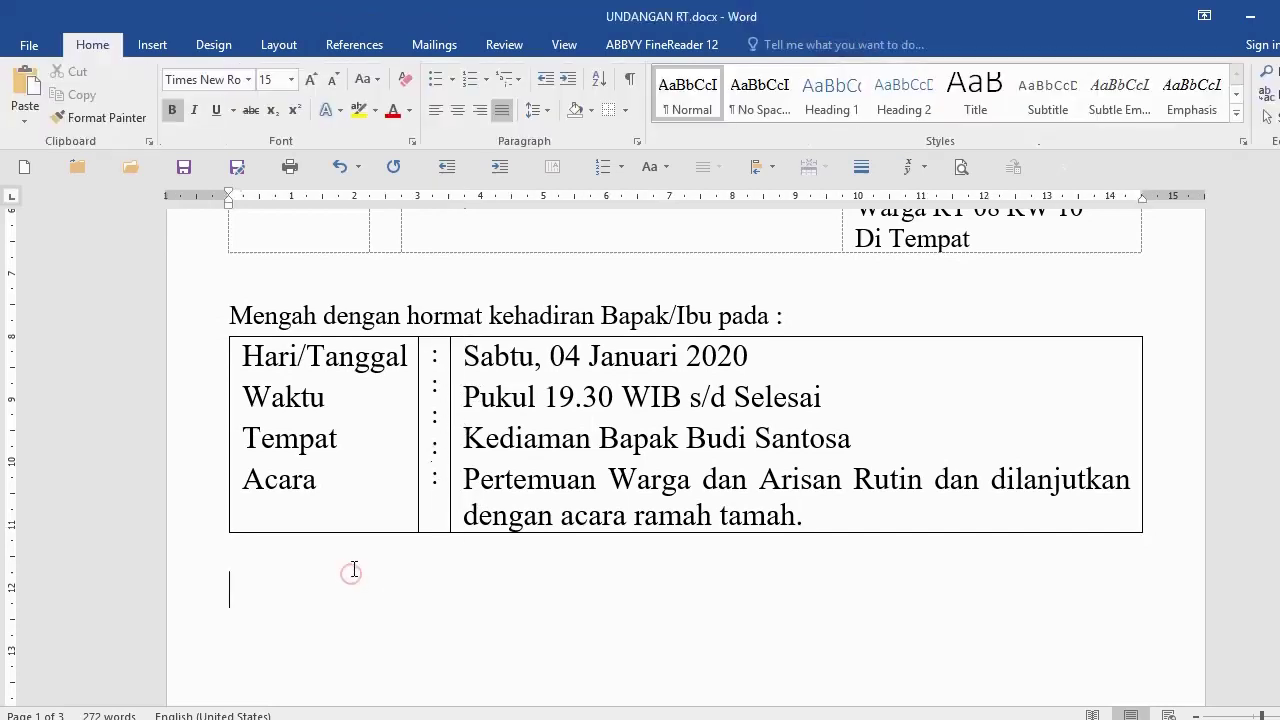
Step: Set the blank line below the event table to 12 pt
{"action": "left_click", "coordinate": [145, 595]}
{"action": "left_click", "coordinate": [274, 80]}
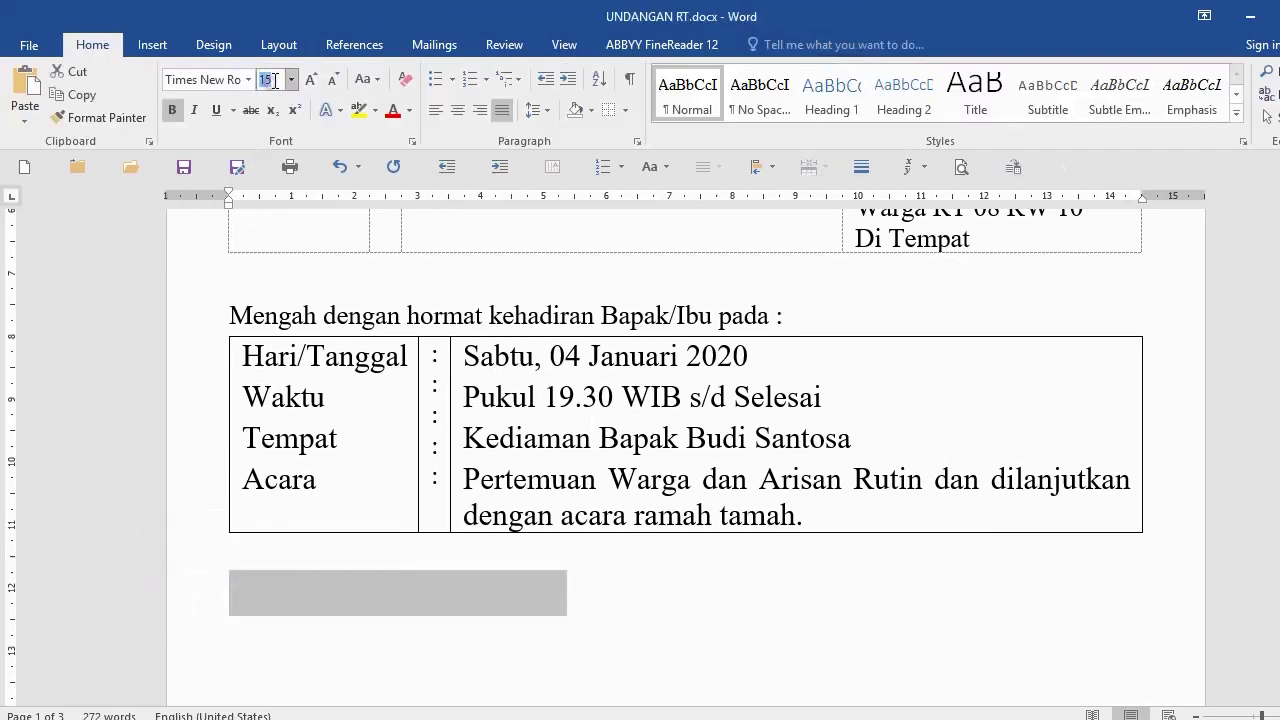
{"action": "type", "text": "12"}
{"action": "key", "text": "Return"}
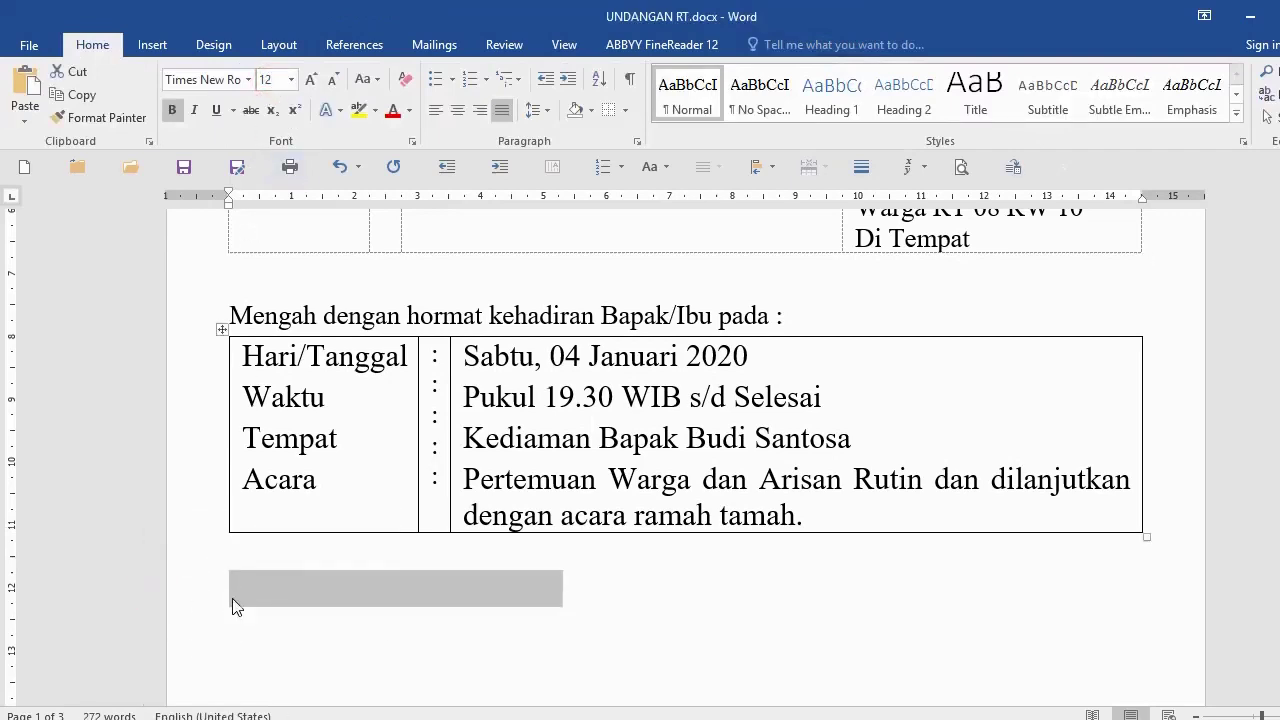
{"action": "left_click", "coordinate": [235, 592]}
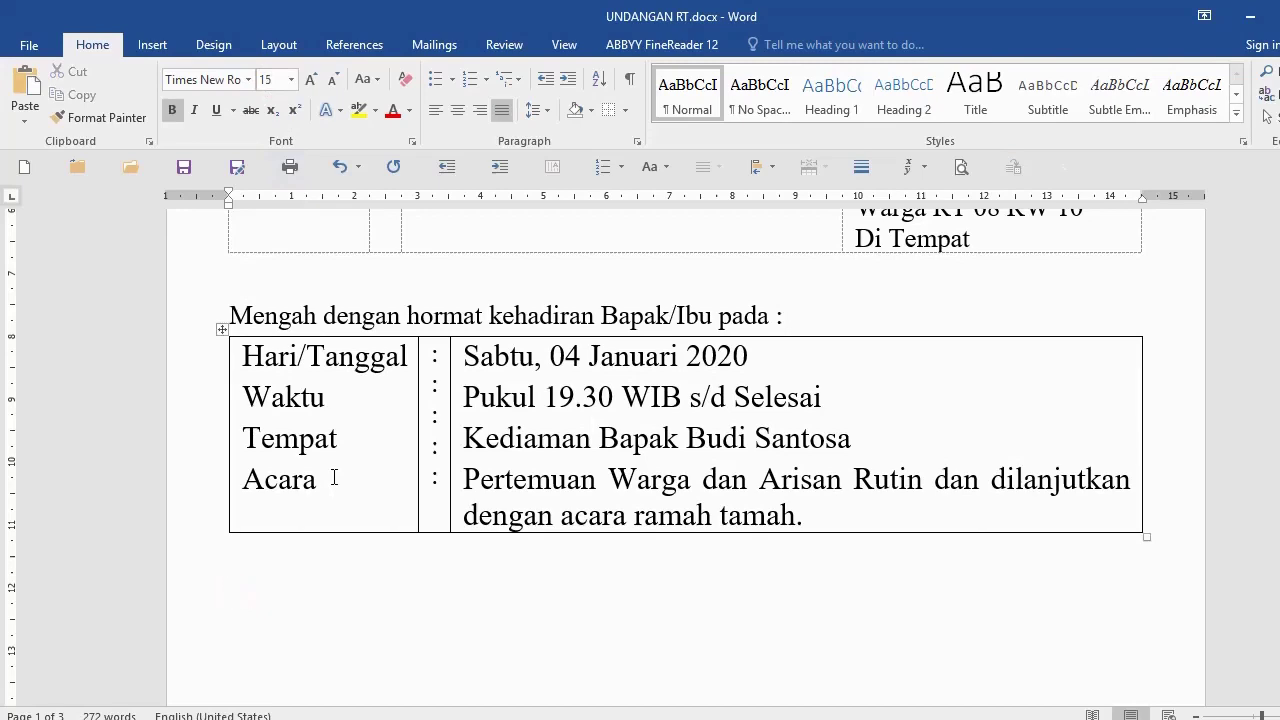
Step: Select the event details table and apply No Border
{"action": "left_click", "coordinate": [337, 448]}
{"action": "scroll", "coordinate": [243, 457], "scroll_direction": "up", "scroll_amount": 10}
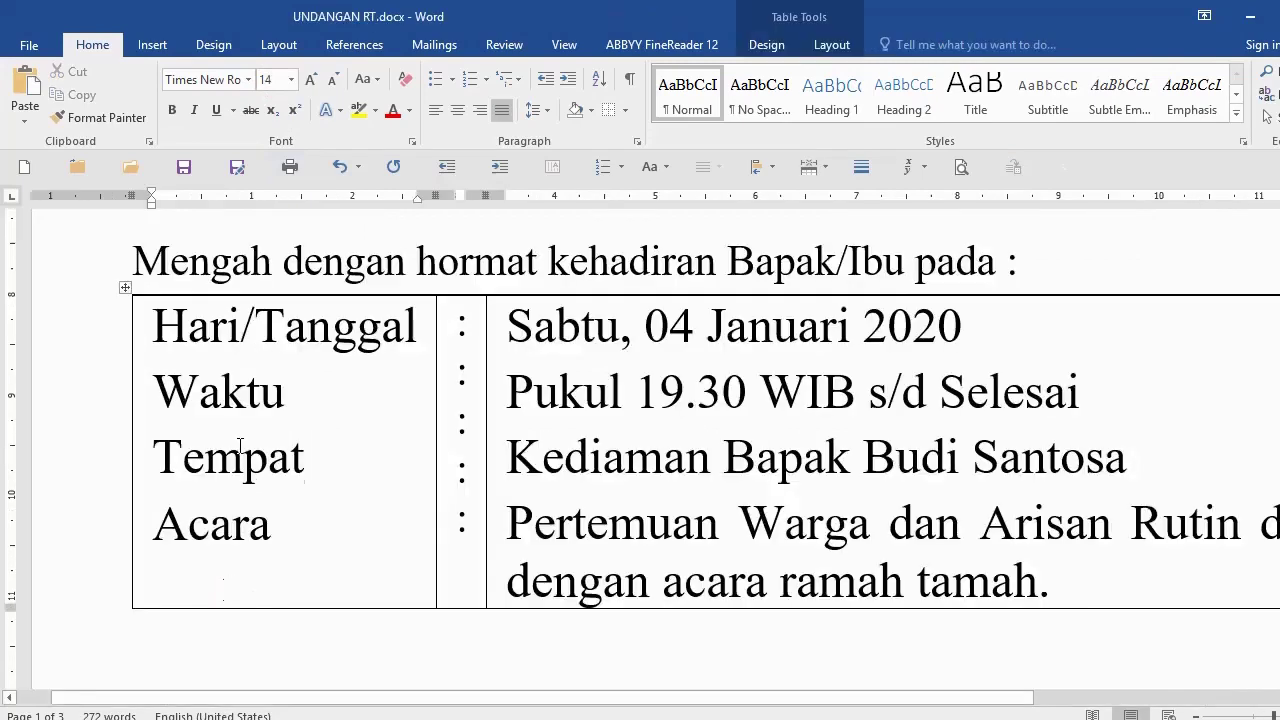
{"action": "scroll", "coordinate": [247, 448], "scroll_direction": "down", "scroll_amount": 5}
{"action": "scroll", "coordinate": [255, 445], "scroll_direction": "down", "scroll_amount": 2, "text": "ctrl"}
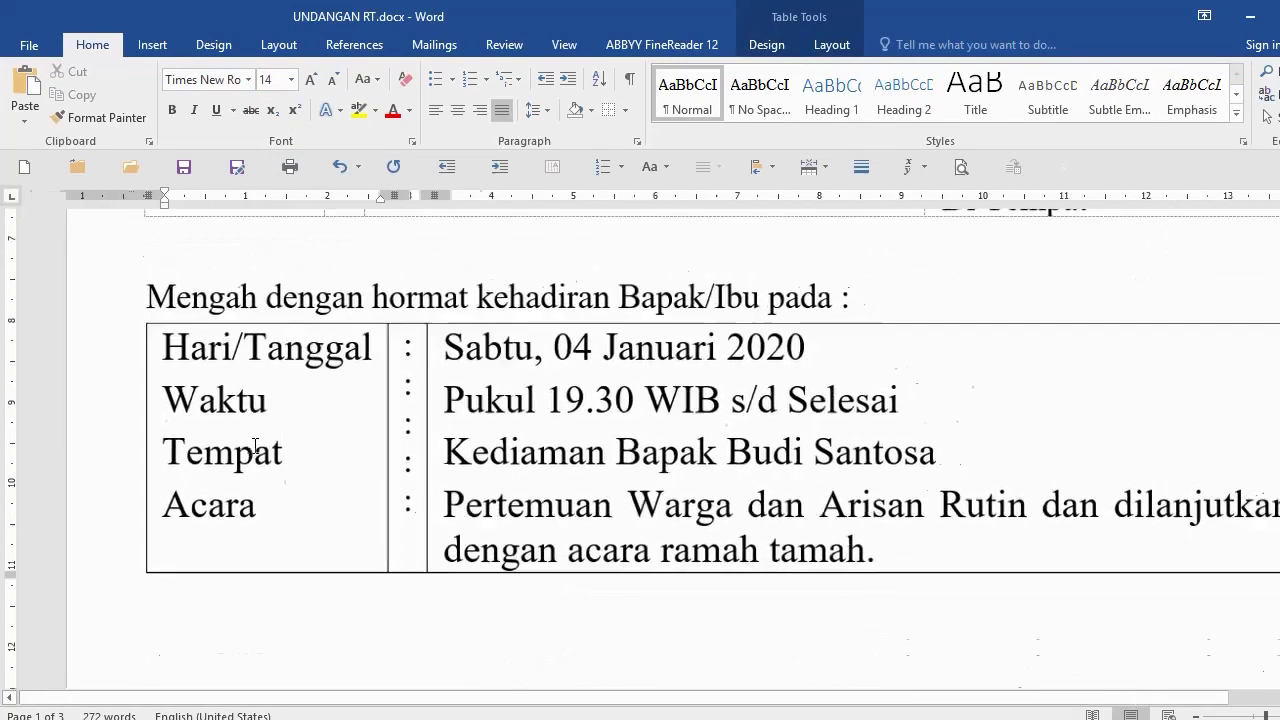
{"action": "scroll", "coordinate": [160, 441], "scroll_direction": "up", "scroll_amount": 1, "text": "ctrl"}
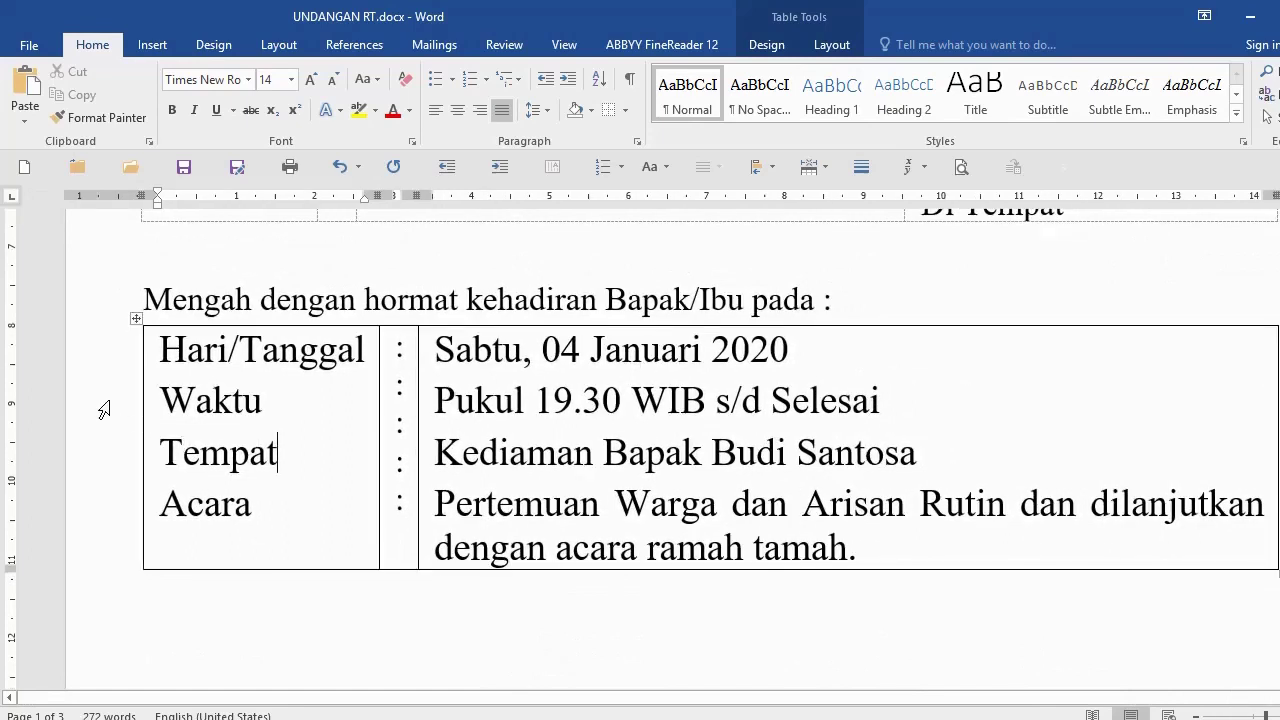
{"action": "left_click", "coordinate": [97, 407]}
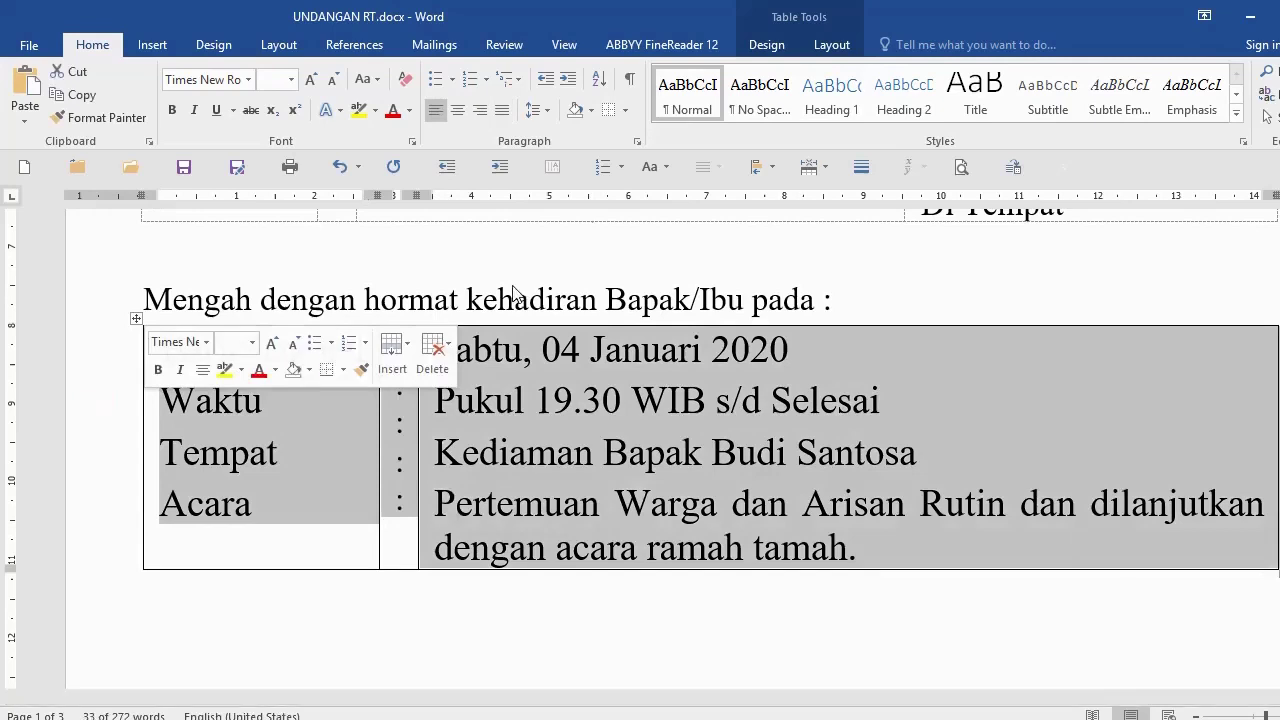
{"action": "left_click", "coordinate": [626, 111]}
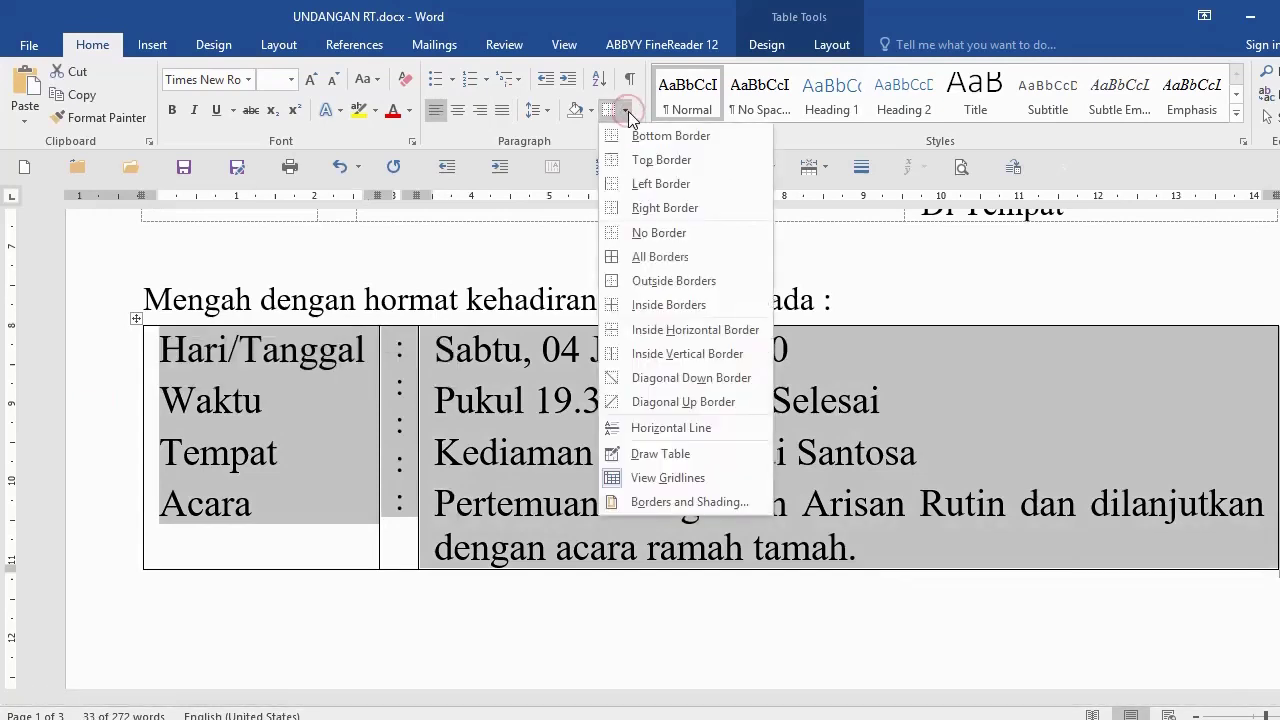
{"action": "left_click", "coordinate": [645, 235]}
{"action": "left_click", "coordinate": [640, 229]}
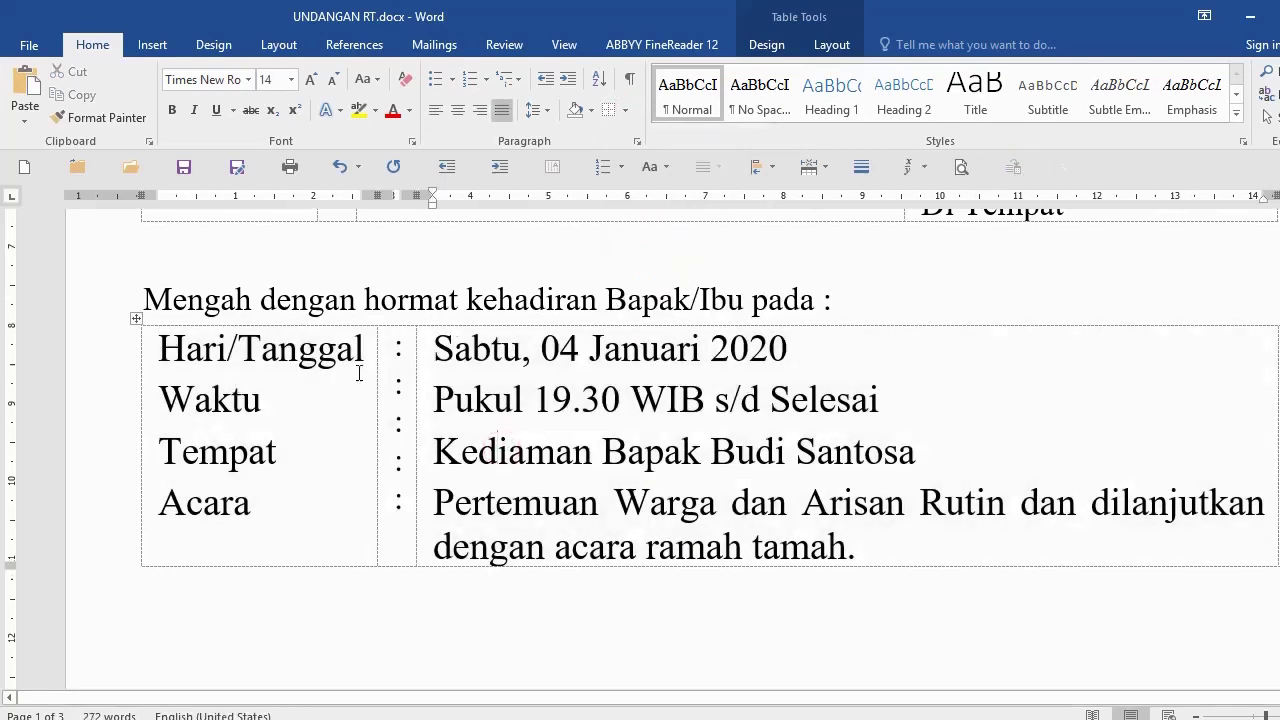
Step: Toggle View Gridlines off and back on for the details table
{"action": "left_click", "coordinate": [82, 410]}
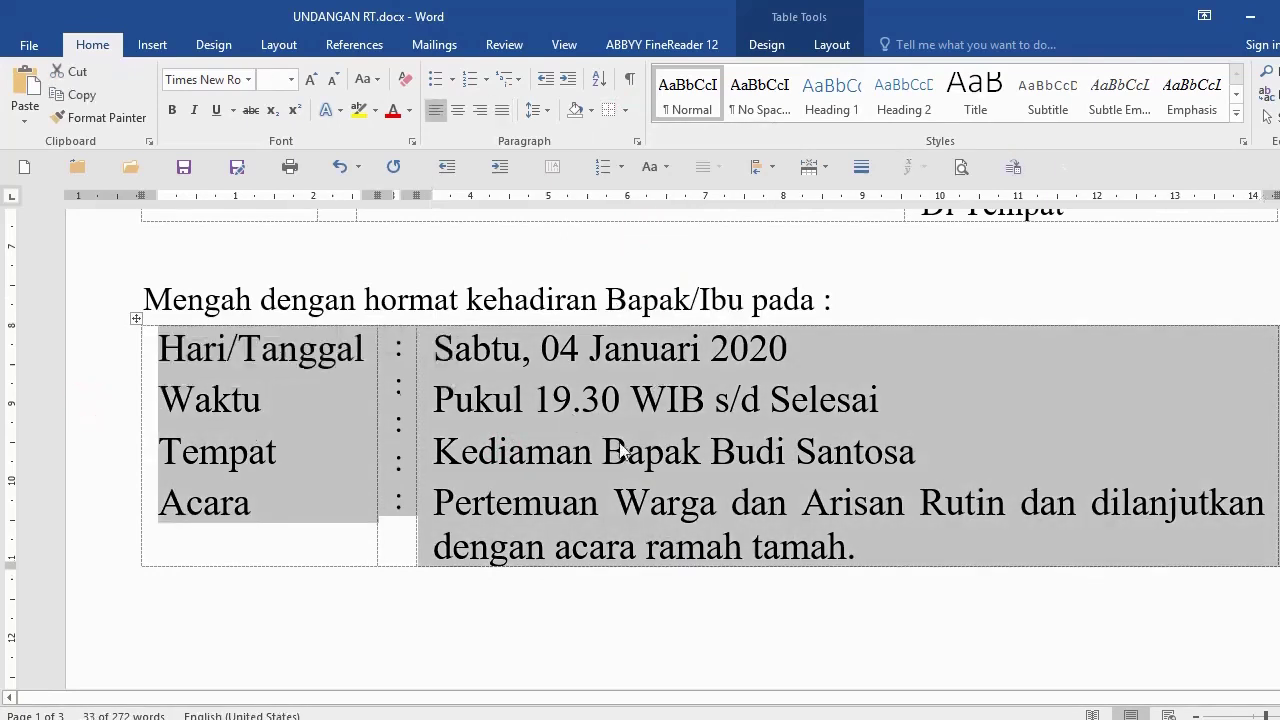
{"action": "left_click", "coordinate": [625, 110]}
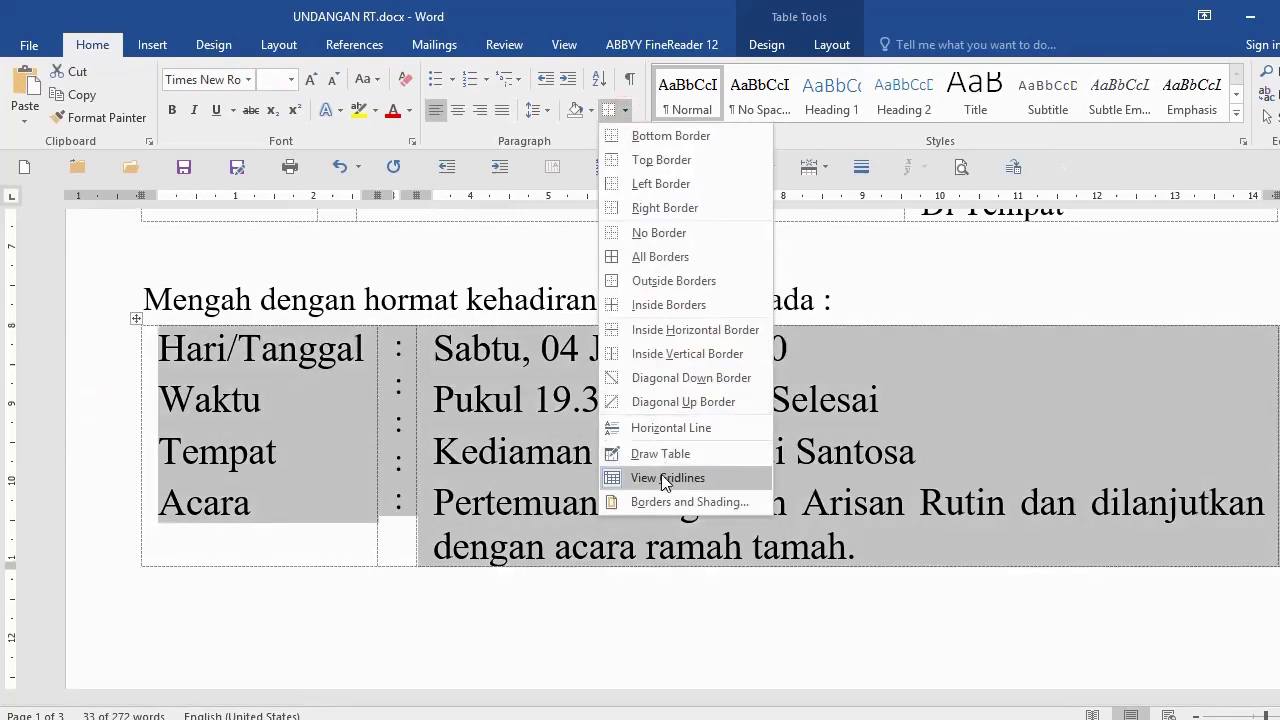
{"action": "left_click", "coordinate": [671, 480]}
{"action": "left_click", "coordinate": [498, 634]}
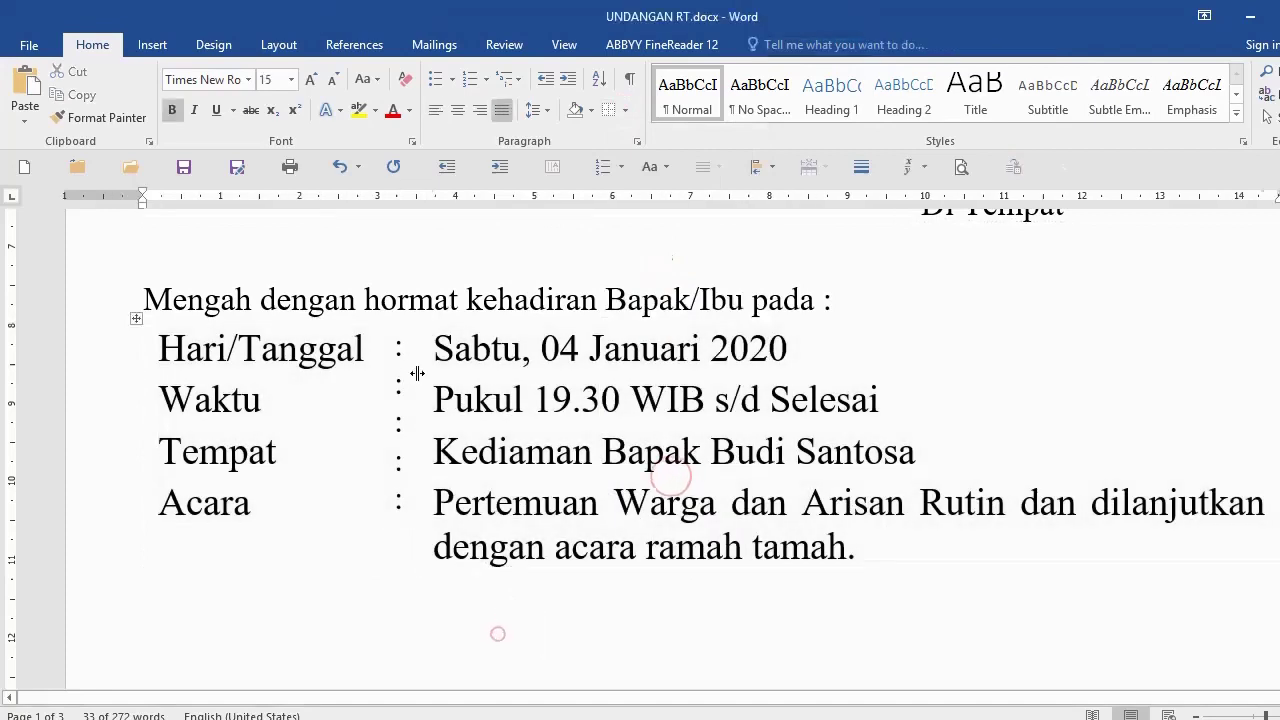
{"action": "left_click", "coordinate": [95, 419]}
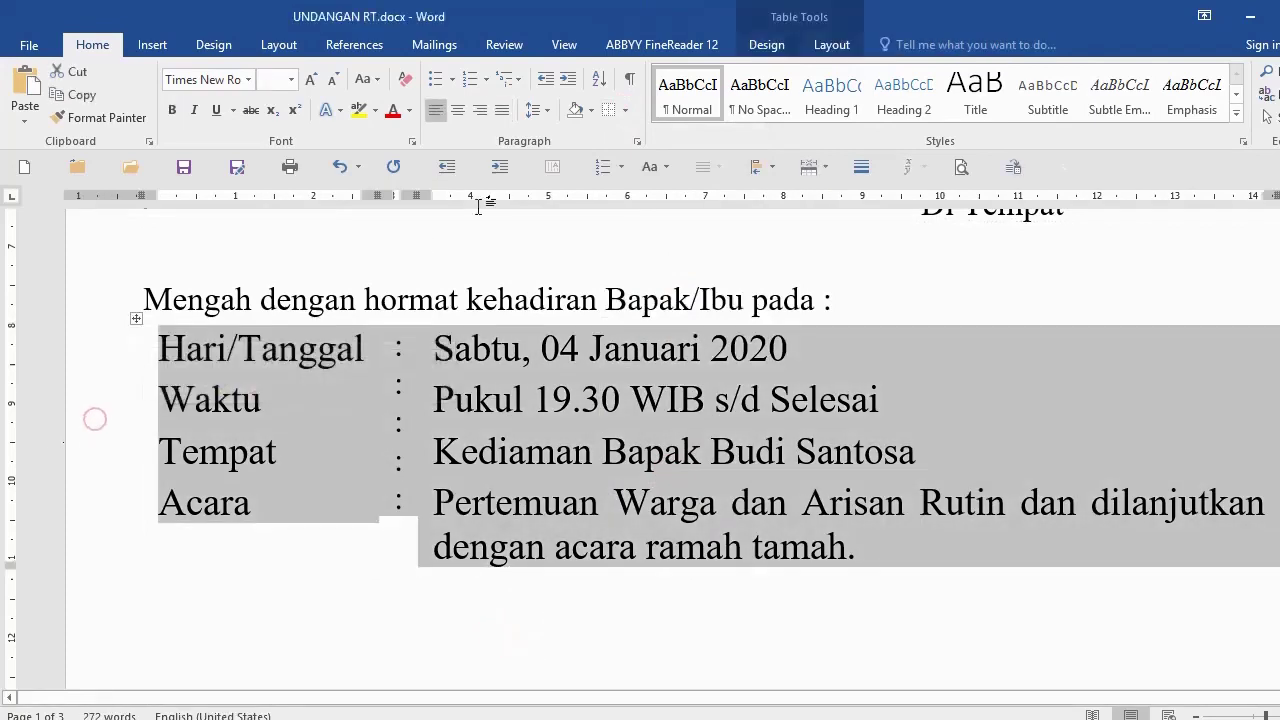
{"action": "left_click", "coordinate": [624, 113]}
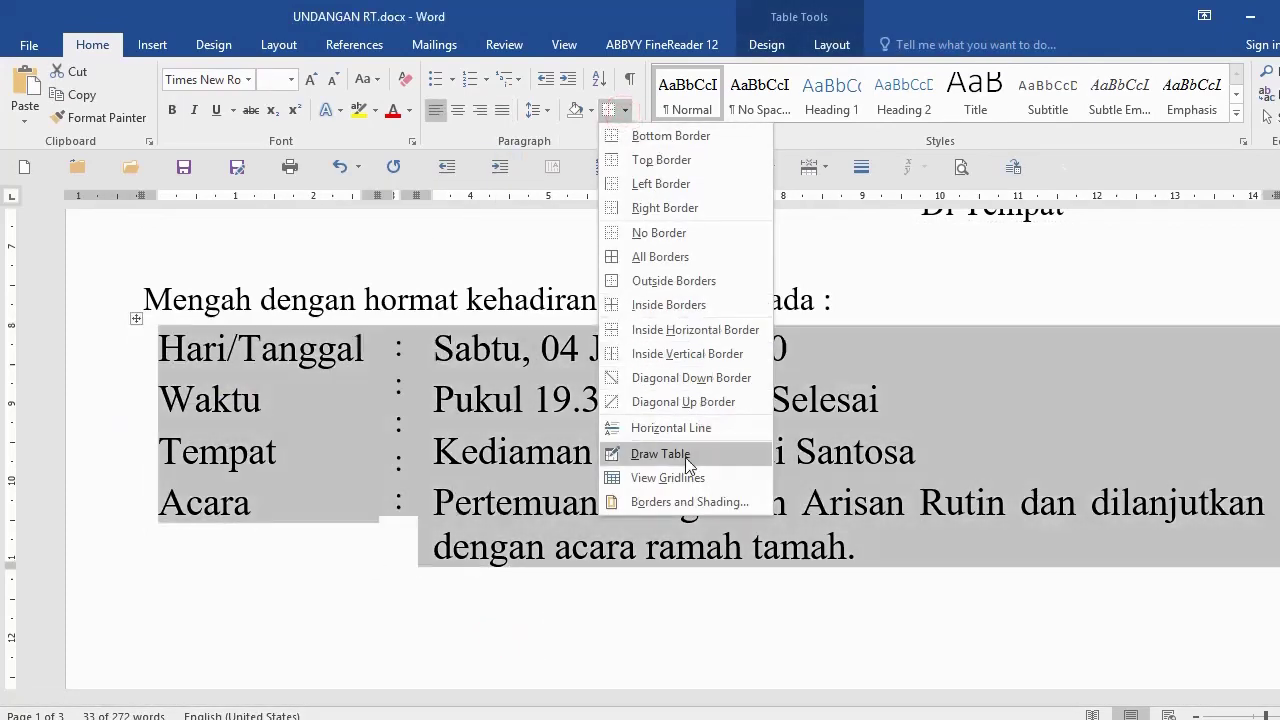
{"action": "left_click", "coordinate": [682, 484]}
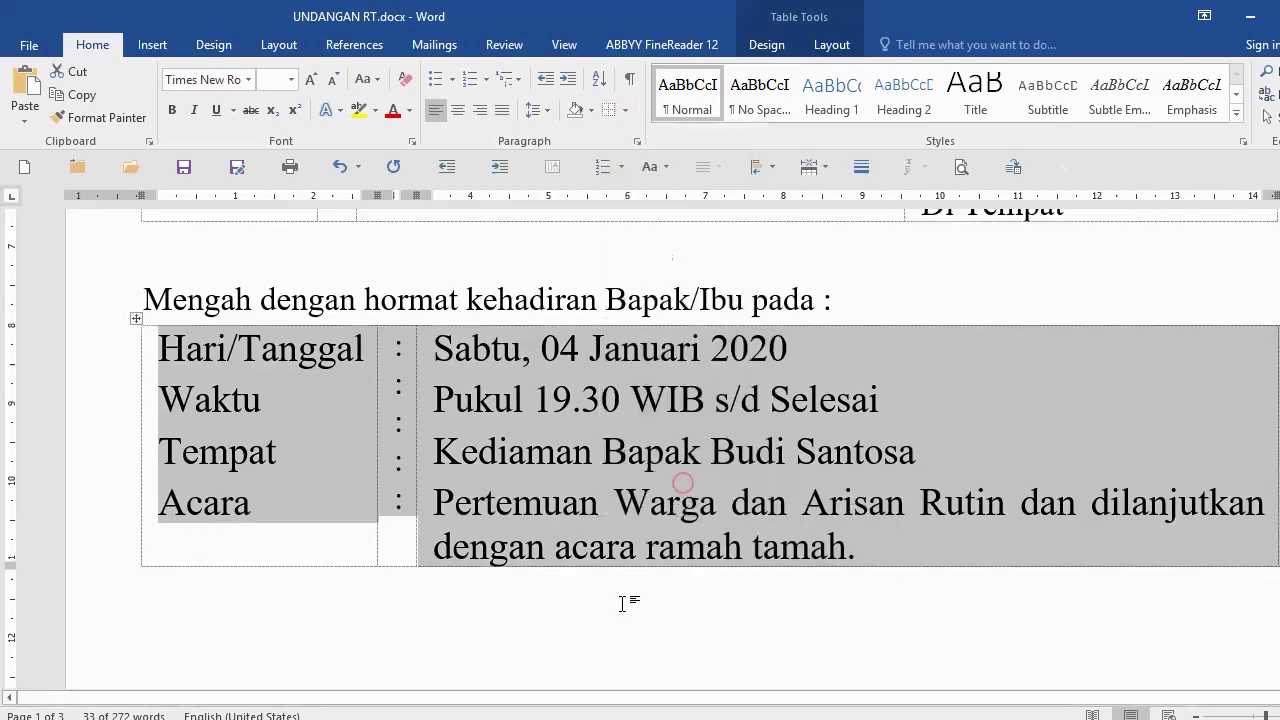
{"action": "left_click", "coordinate": [617, 607]}
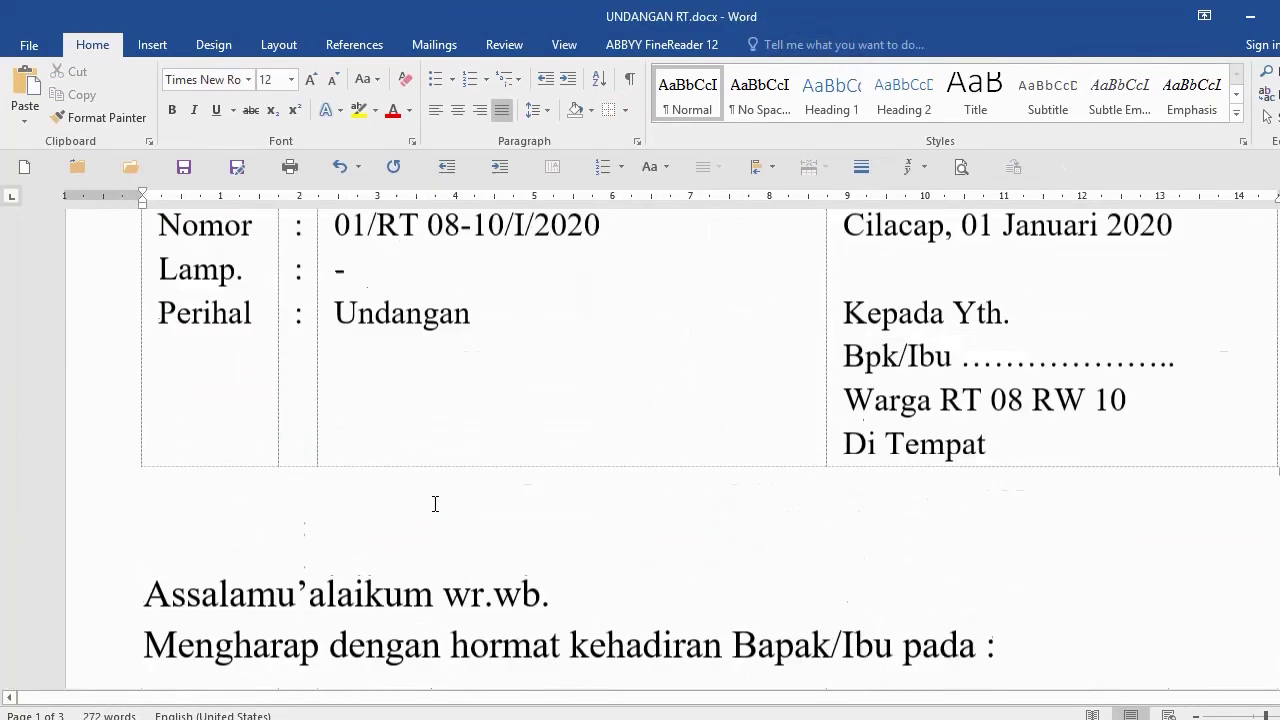
Step: Paste the 'Demikian undangan ini…' through 'Wassalamu'alaikum wr.wb.' closing on a new line below the event table
{"action": "scroll", "coordinate": [434, 503], "scroll_direction": "down", "scroll_amount": 3}
{"action": "scroll", "coordinate": [270, 470], "scroll_direction": "up", "scroll_amount": 1}
{"action": "scroll", "coordinate": [285, 470], "scroll_direction": "down", "scroll_amount": 7}
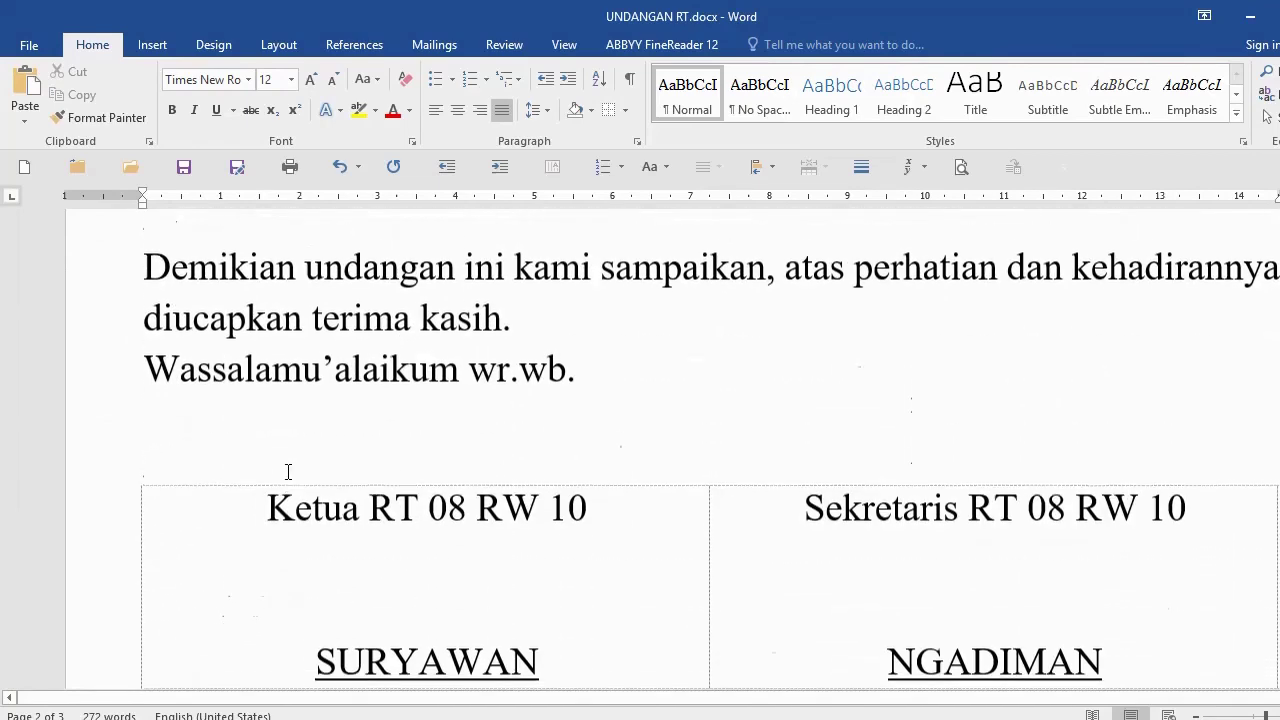
{"action": "scroll", "coordinate": [240, 471], "scroll_direction": "up", "scroll_amount": 1}
{"action": "left_click_drag", "start_coordinate": [153, 352], "coordinate": [585, 468]}
{"action": "key", "text": "ctrl+c"}
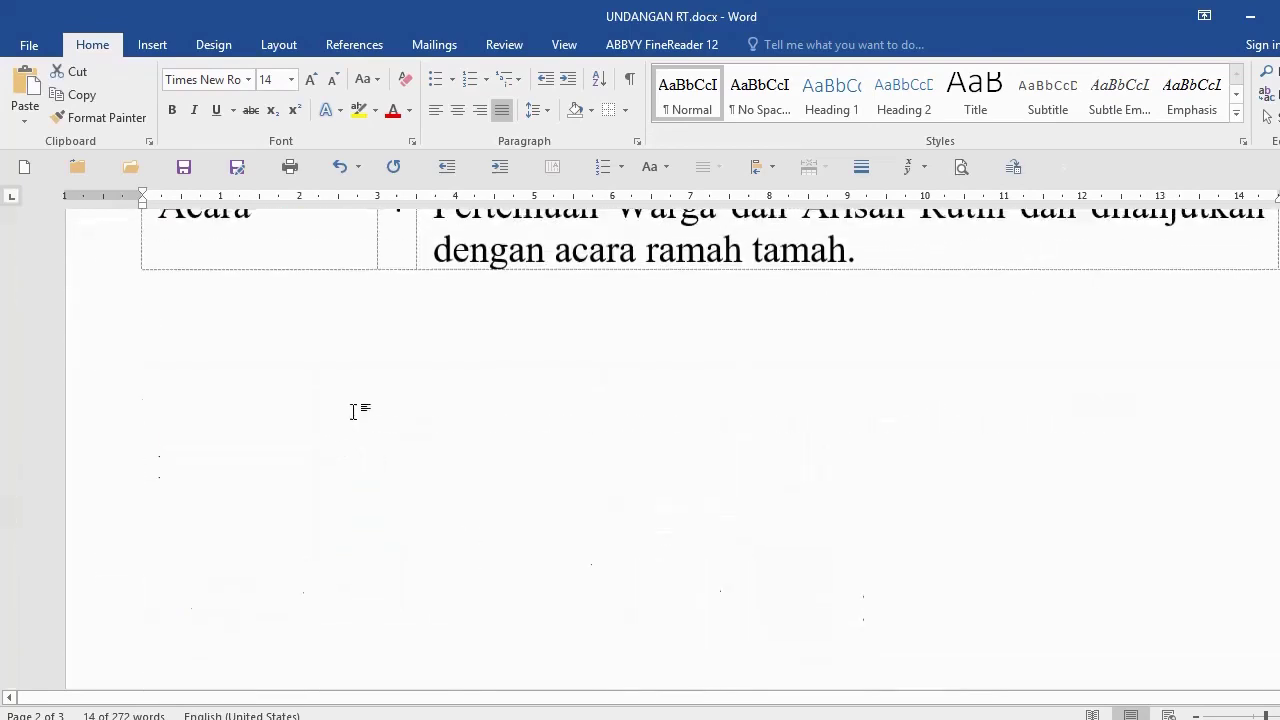
{"action": "scroll", "coordinate": [353, 411], "scroll_direction": "up", "scroll_amount": 3}
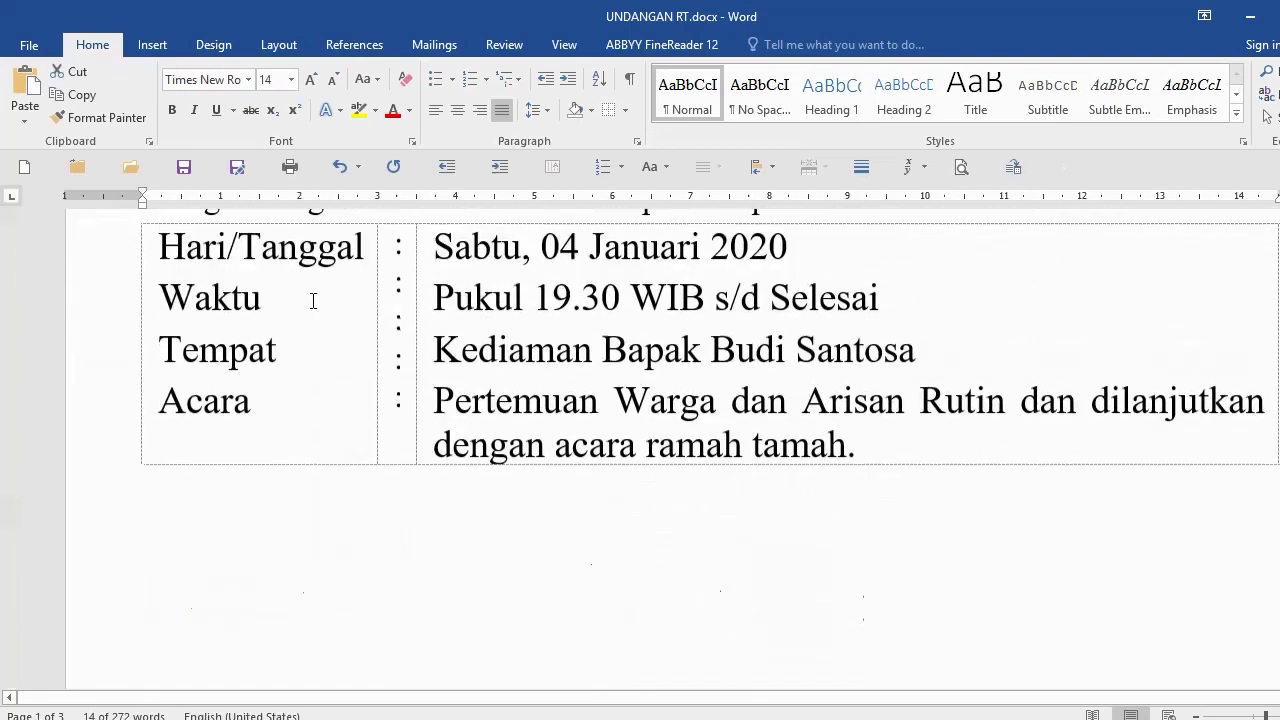
{"action": "left_click", "coordinate": [216, 491]}
{"action": "key", "text": "Return"}
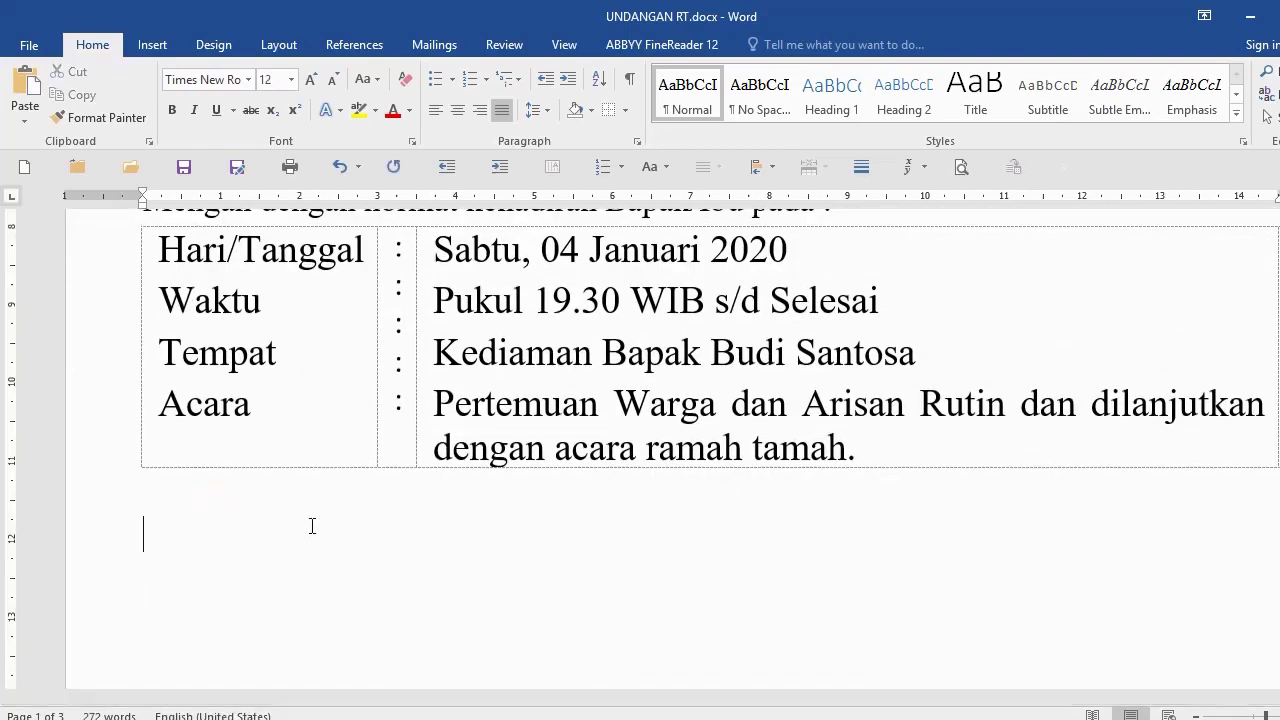
{"action": "key", "text": "ctrl+v"}
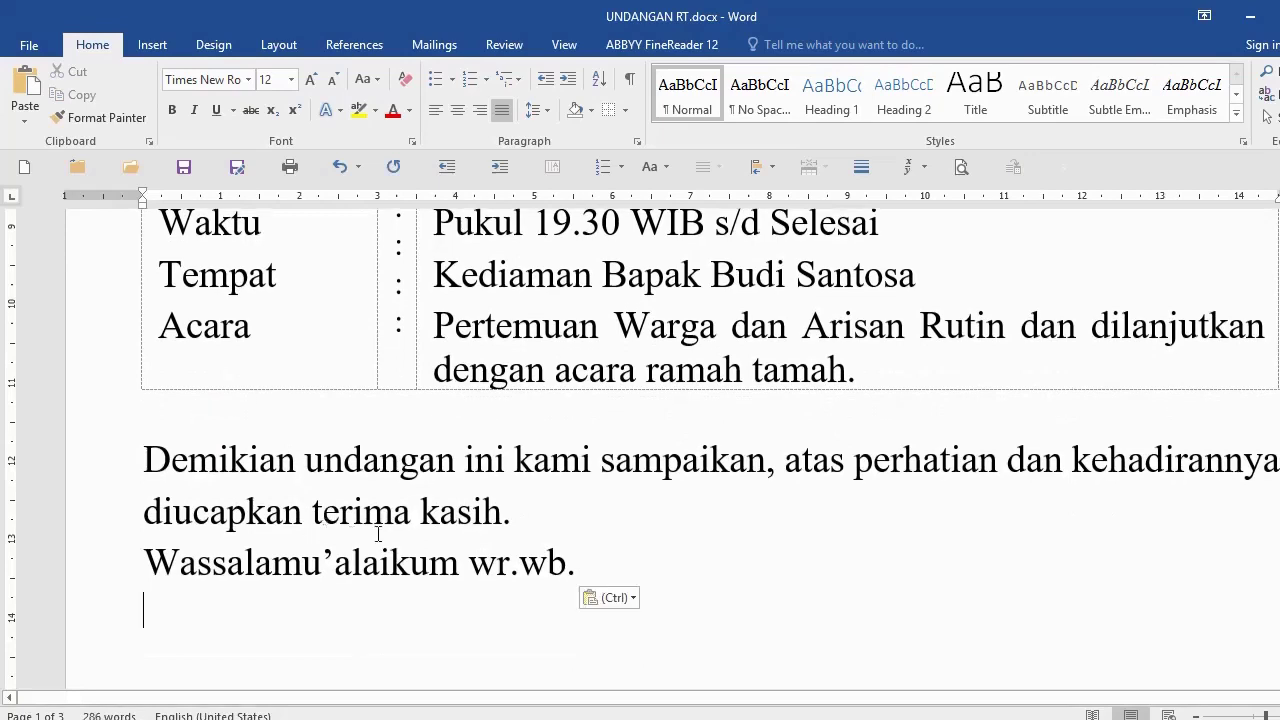
{"action": "scroll", "coordinate": [237, 491], "scroll_direction": "up", "scroll_amount": 5}
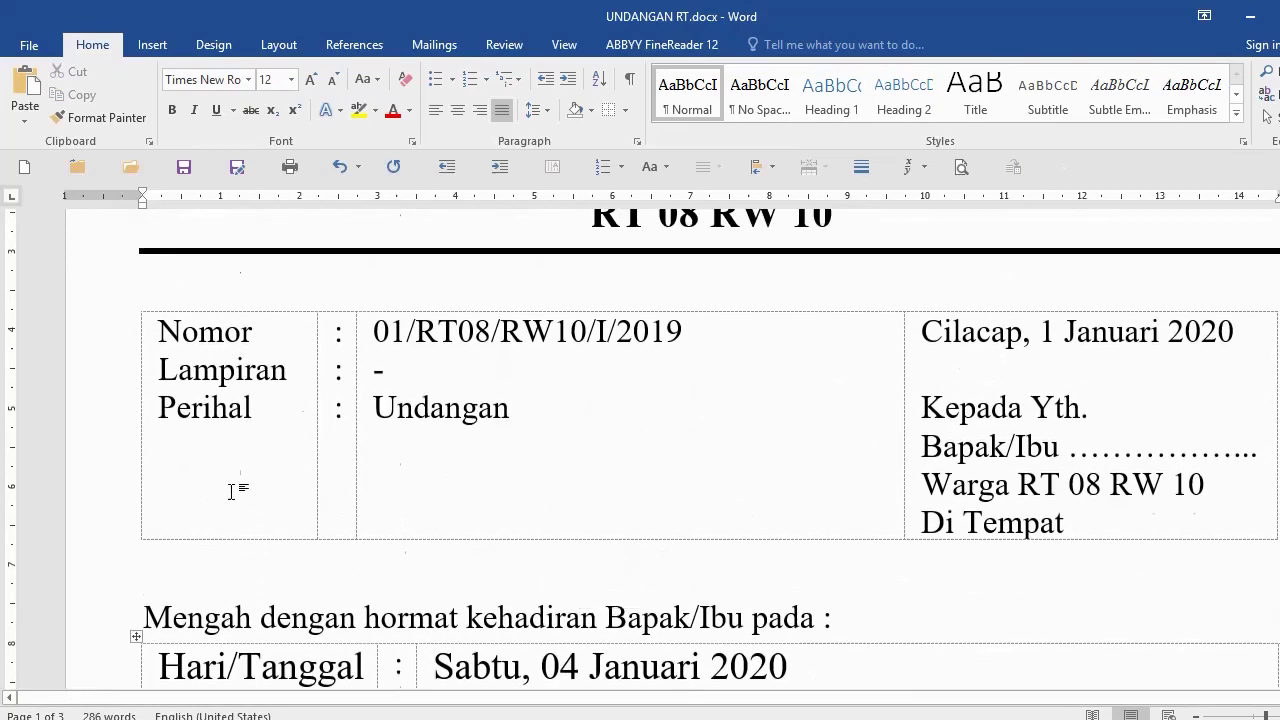
Step: Add the greeting 'Assalamu alaikkum wr.wb.' on its own line above 'Mengah dengan hormat'
{"action": "scroll", "coordinate": [237, 491], "scroll_direction": "down", "scroll_amount": 1}
{"action": "left_click", "coordinate": [142, 530]}
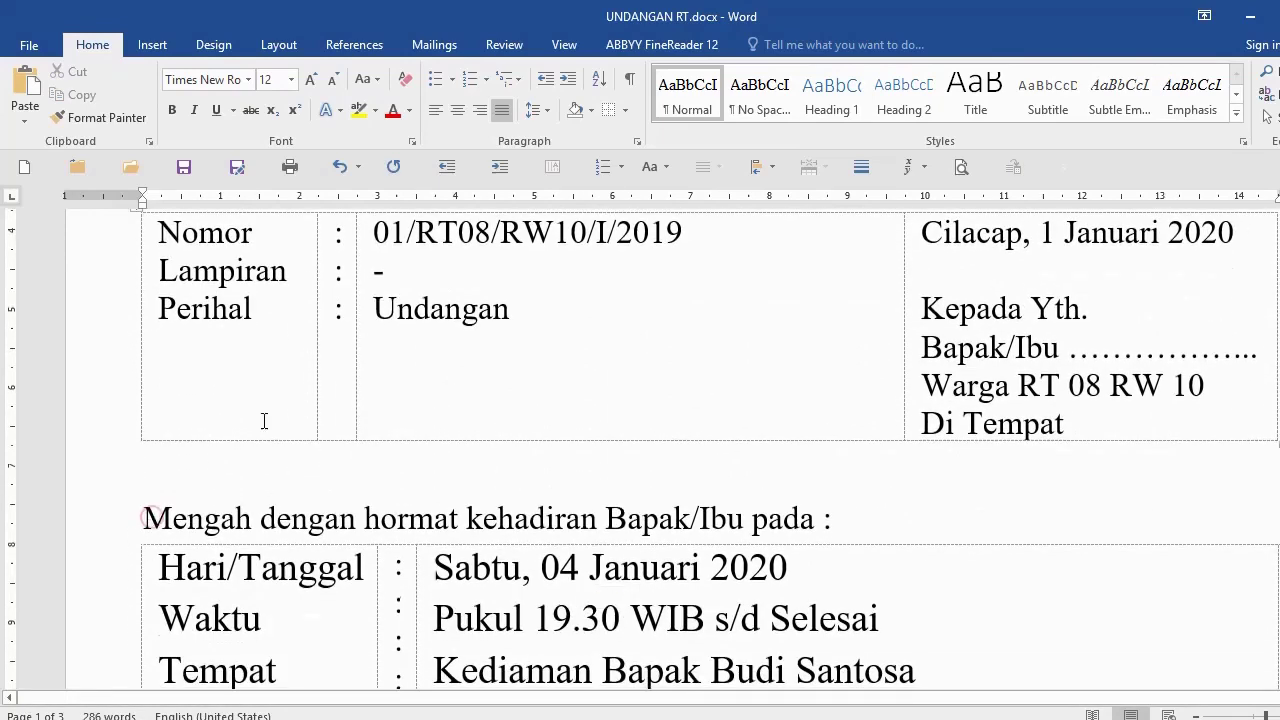
{"action": "type", "text": "Assalamu ala"}
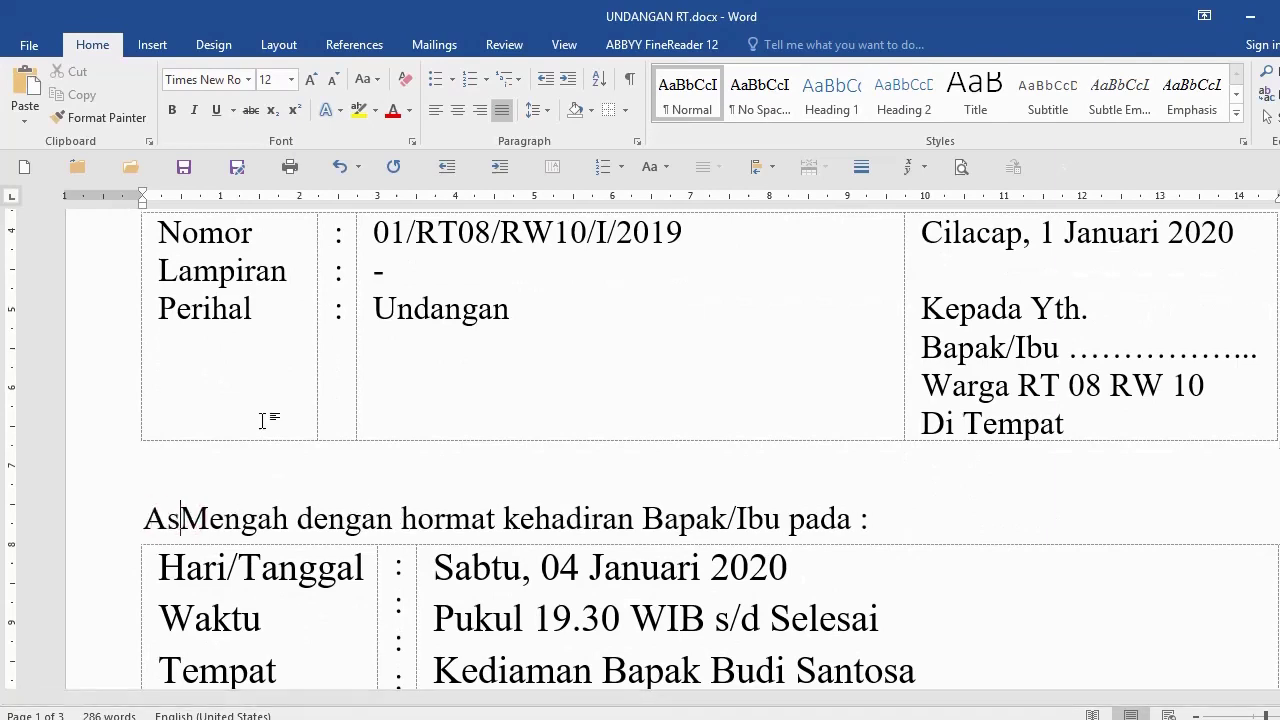
{"action": "type", "text": "ikkum w"}
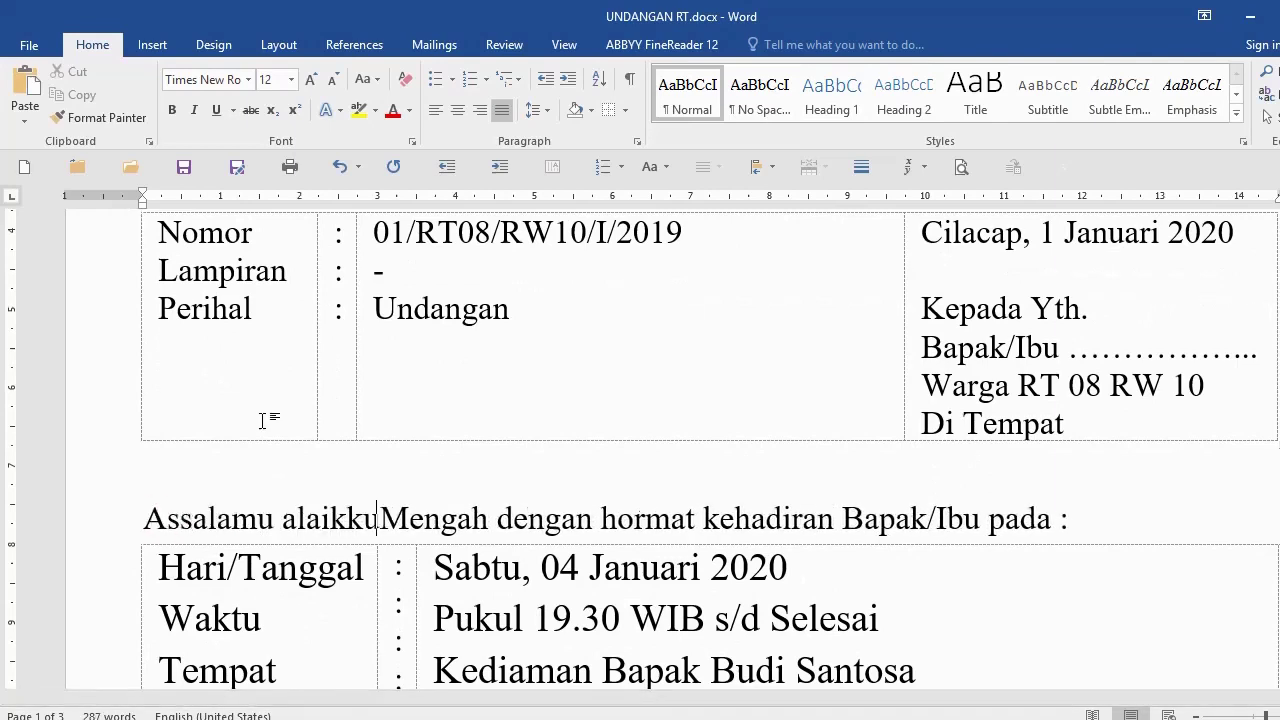
{"action": "type", "text": ".wb."}
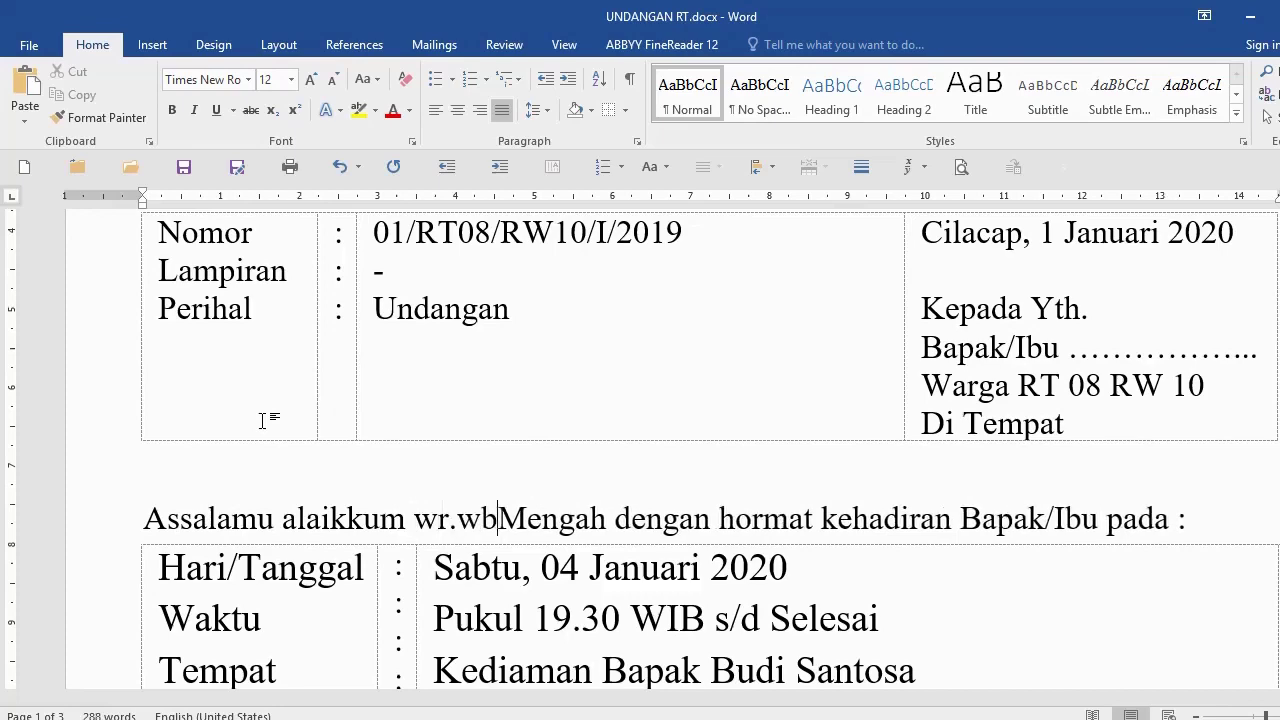
{"action": "key", "text": "Return"}
Step: Shrink the pasted closing paragraph to 12 pt with Ctrl+[
{"action": "scroll", "coordinate": [322, 449], "scroll_direction": "down", "scroll_amount": 5}
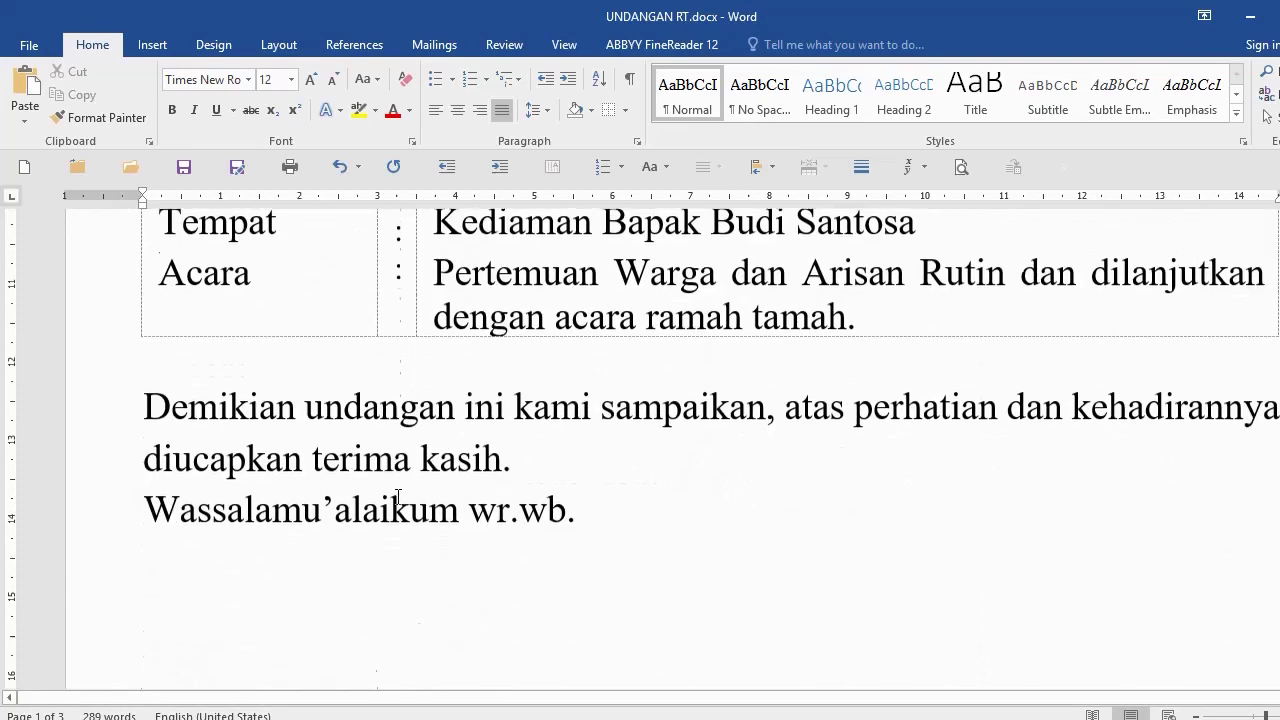
{"action": "left_click", "coordinate": [313, 455]}
{"action": "left_click_drag", "start_coordinate": [83, 381], "coordinate": [77, 503]}
{"action": "key", "text": "ctrl+["}
{"action": "key", "text": "ctrl+["}
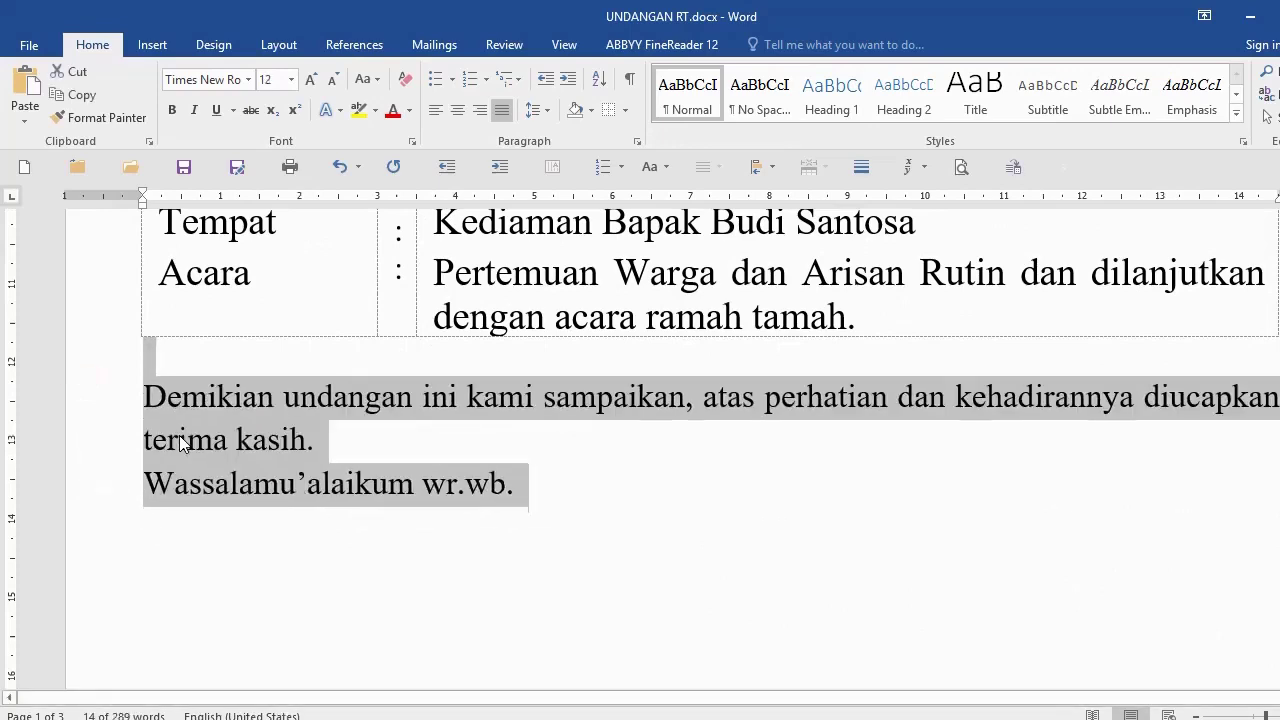
{"action": "left_click", "coordinate": [435, 399]}
{"action": "scroll", "coordinate": [445, 464], "scroll_direction": "down", "scroll_amount": 3}
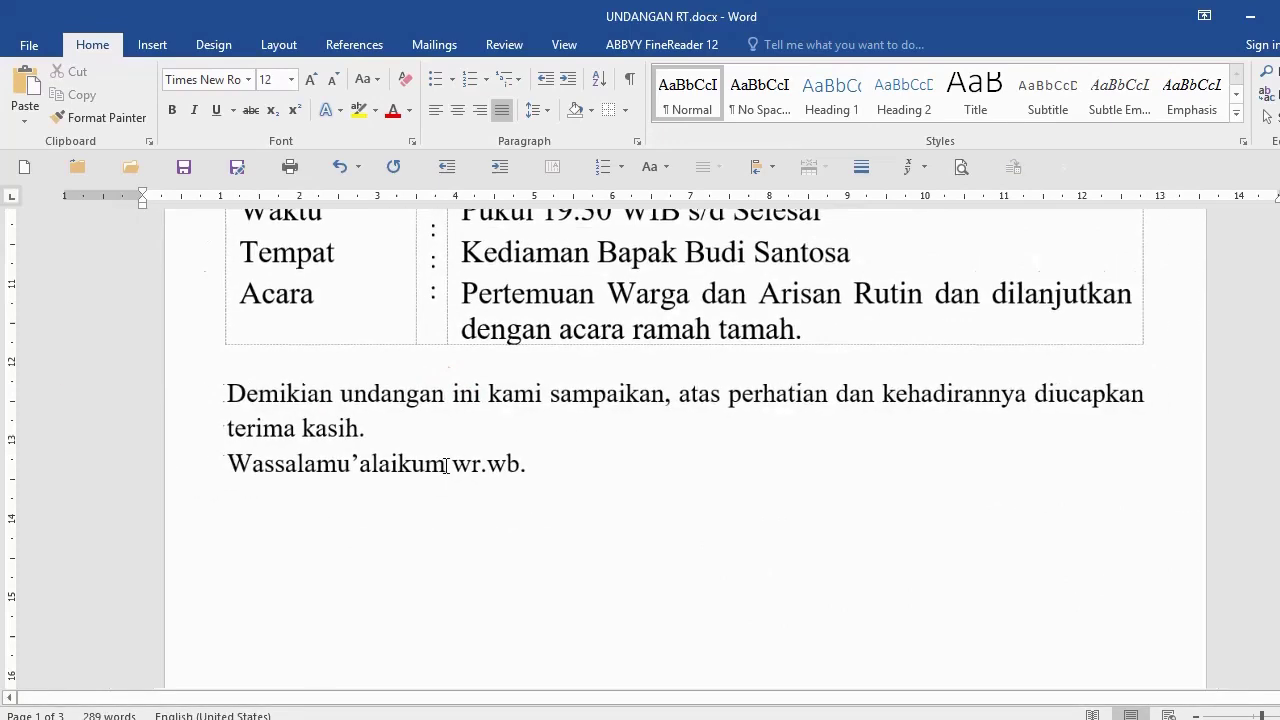
{"action": "scroll", "coordinate": [445, 462], "scroll_direction": "down", "scroll_amount": 6}
{"action": "scroll", "coordinate": [445, 461], "scroll_direction": "down", "scroll_amount": 8}
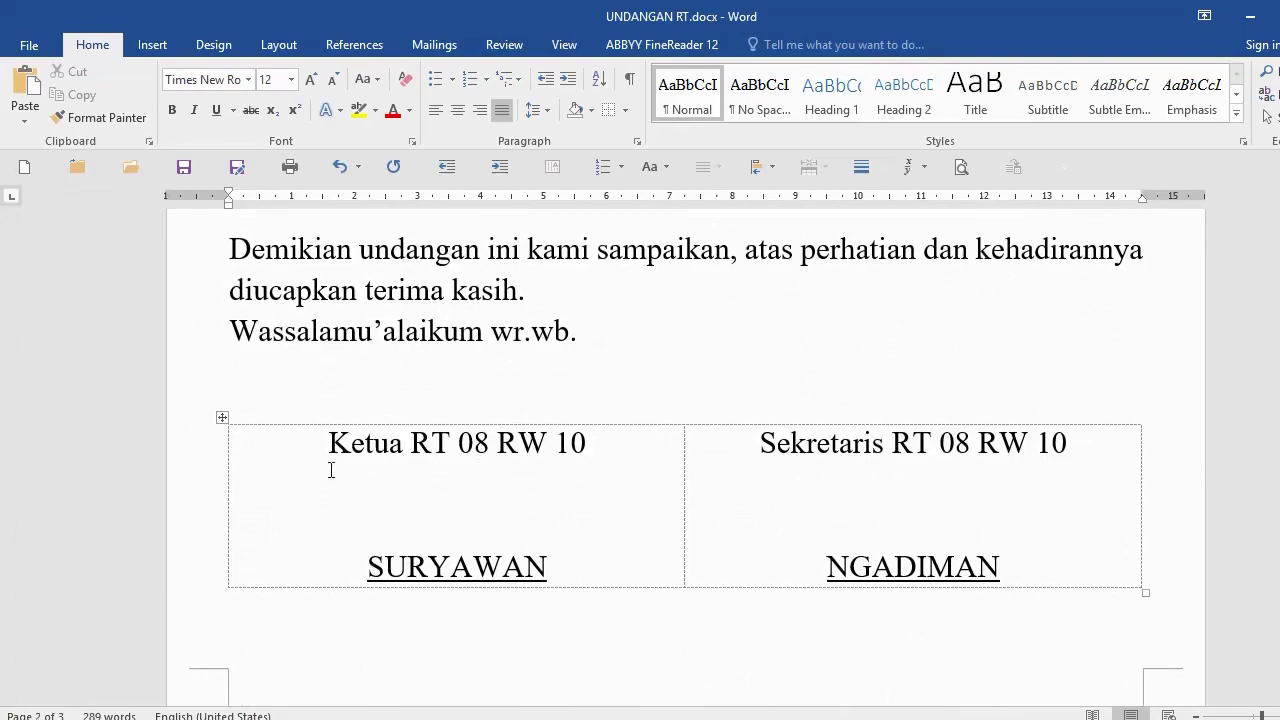
{"action": "scroll", "coordinate": [543, 486], "scroll_direction": "up", "scroll_amount": 8}
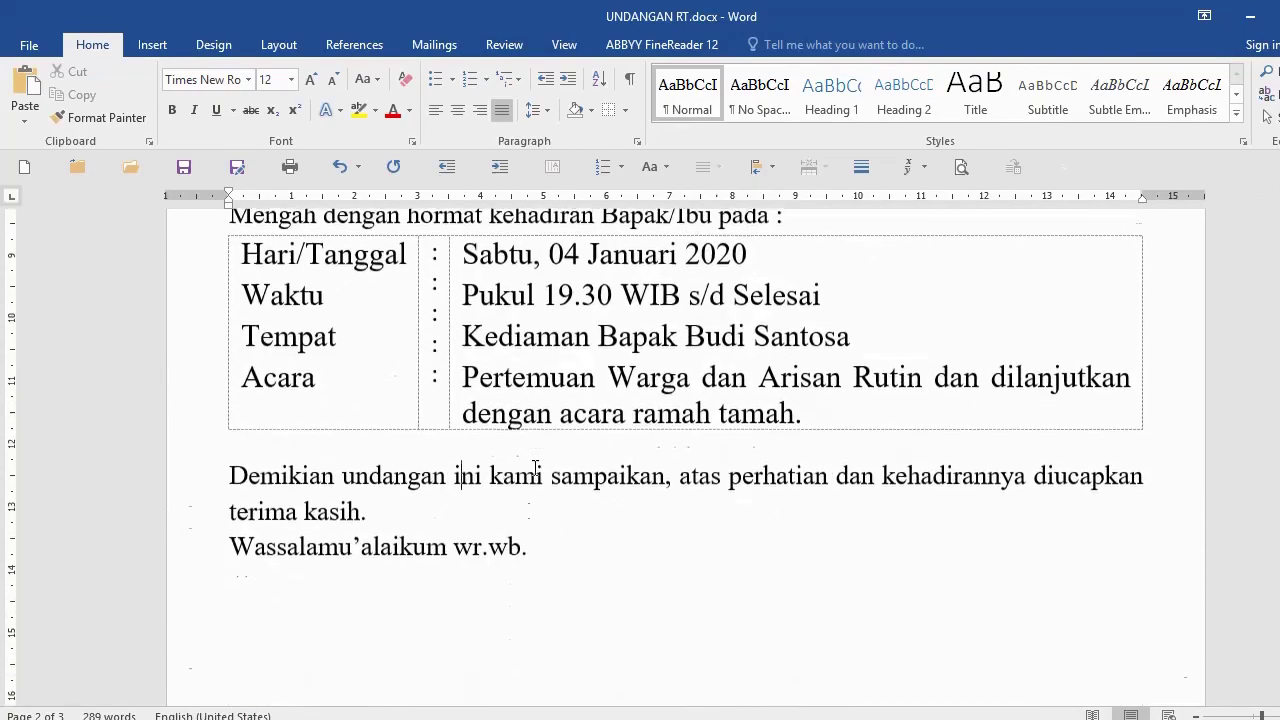
{"action": "left_click", "coordinate": [606, 538]}
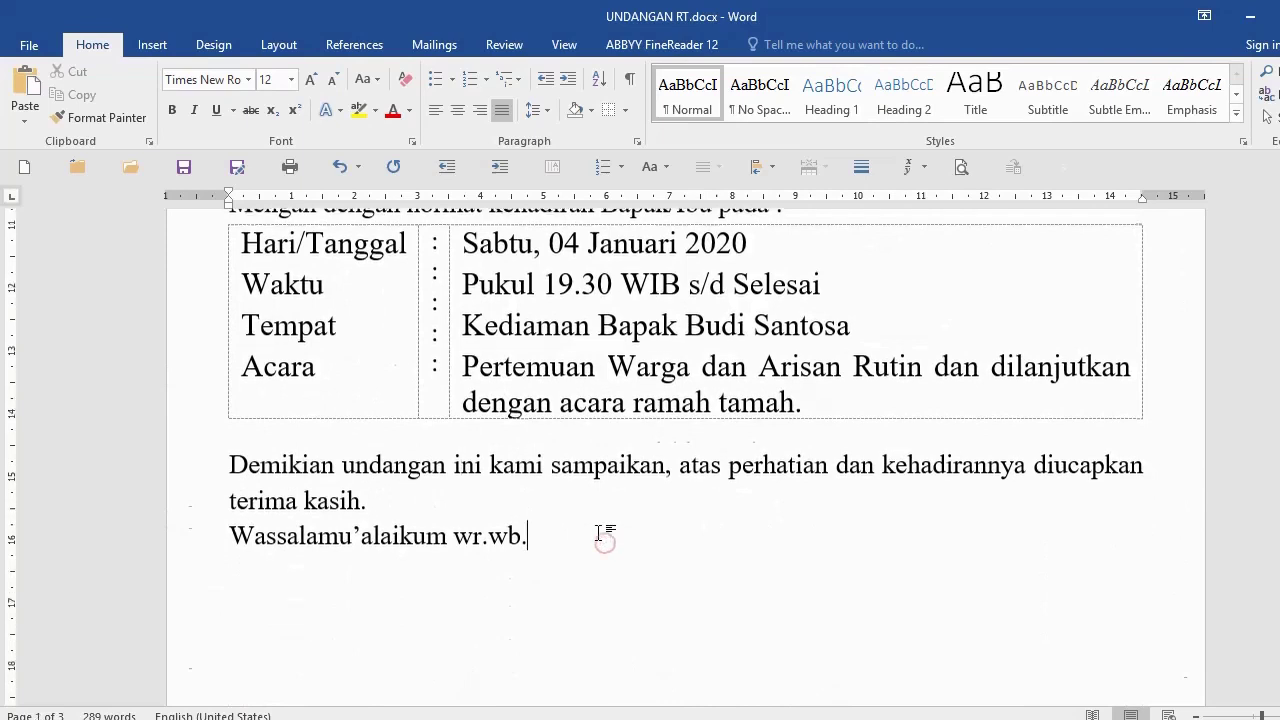
{"action": "scroll", "coordinate": [606, 531], "scroll_direction": "down", "scroll_amount": 2}
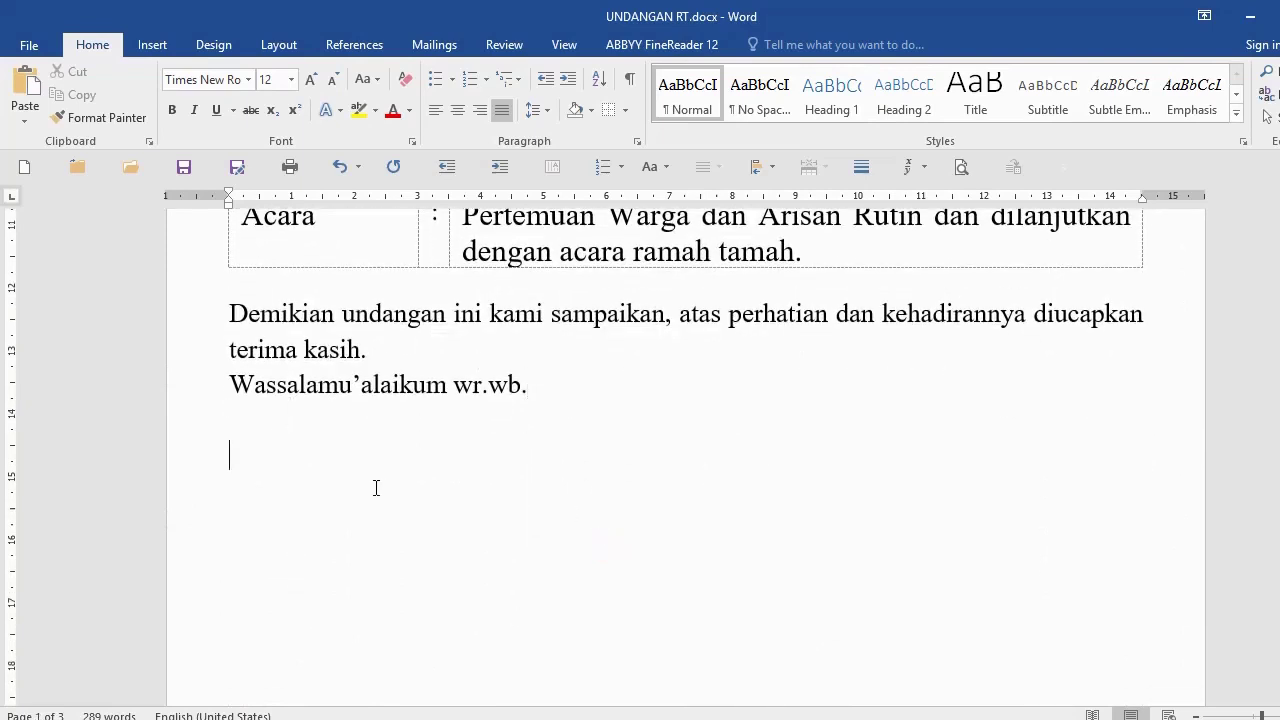
Step: Insert a two-column, one-row signature table
{"action": "left_click", "coordinate": [152, 44]}
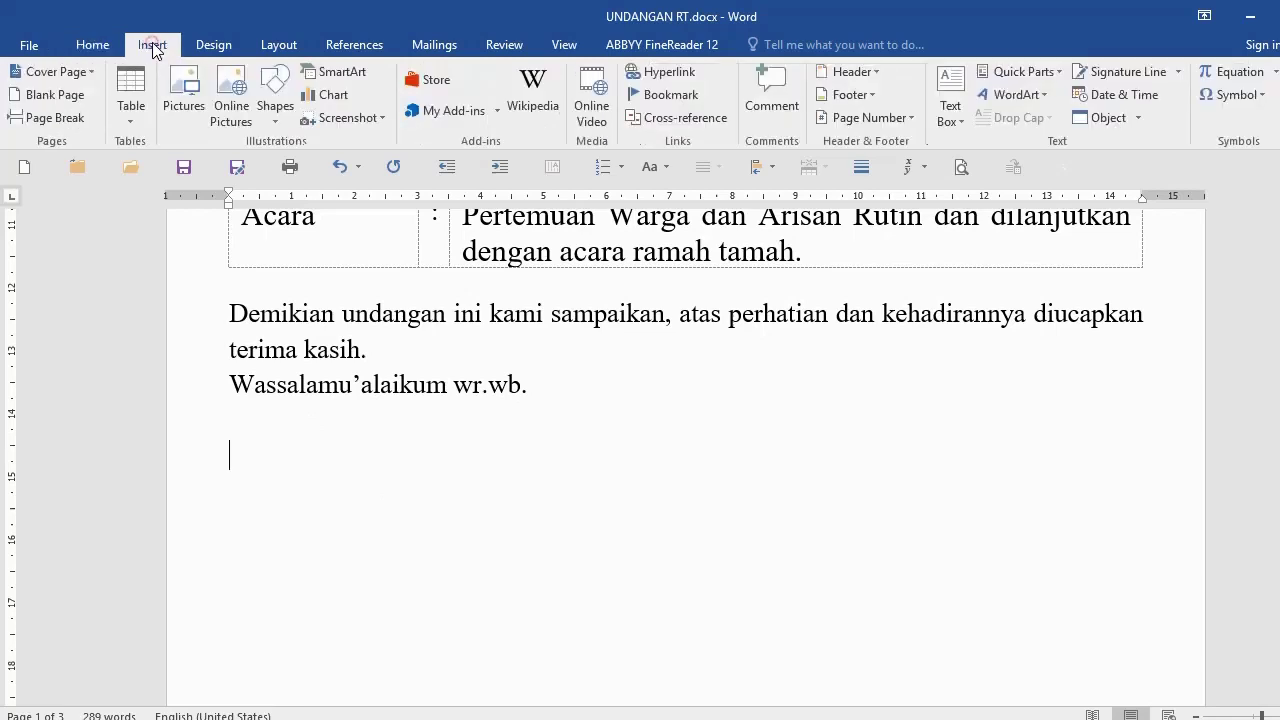
{"action": "left_click", "coordinate": [133, 92]}
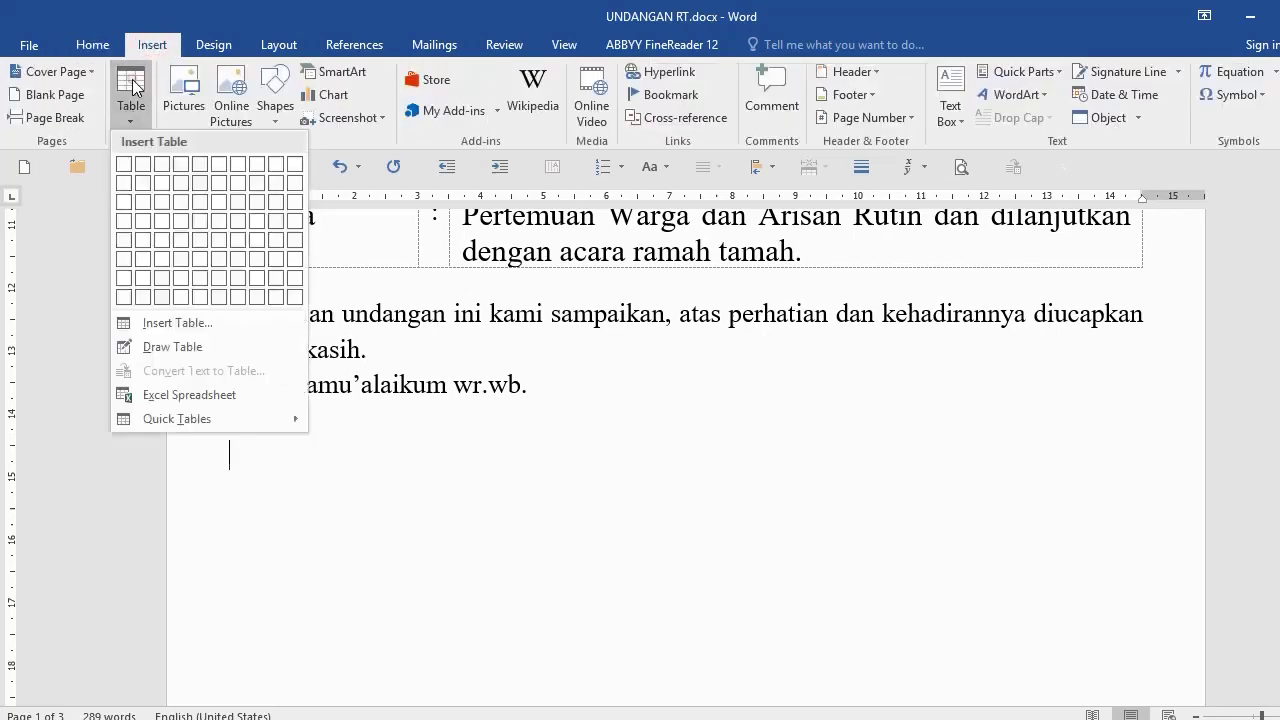
{"action": "left_click", "coordinate": [146, 164]}
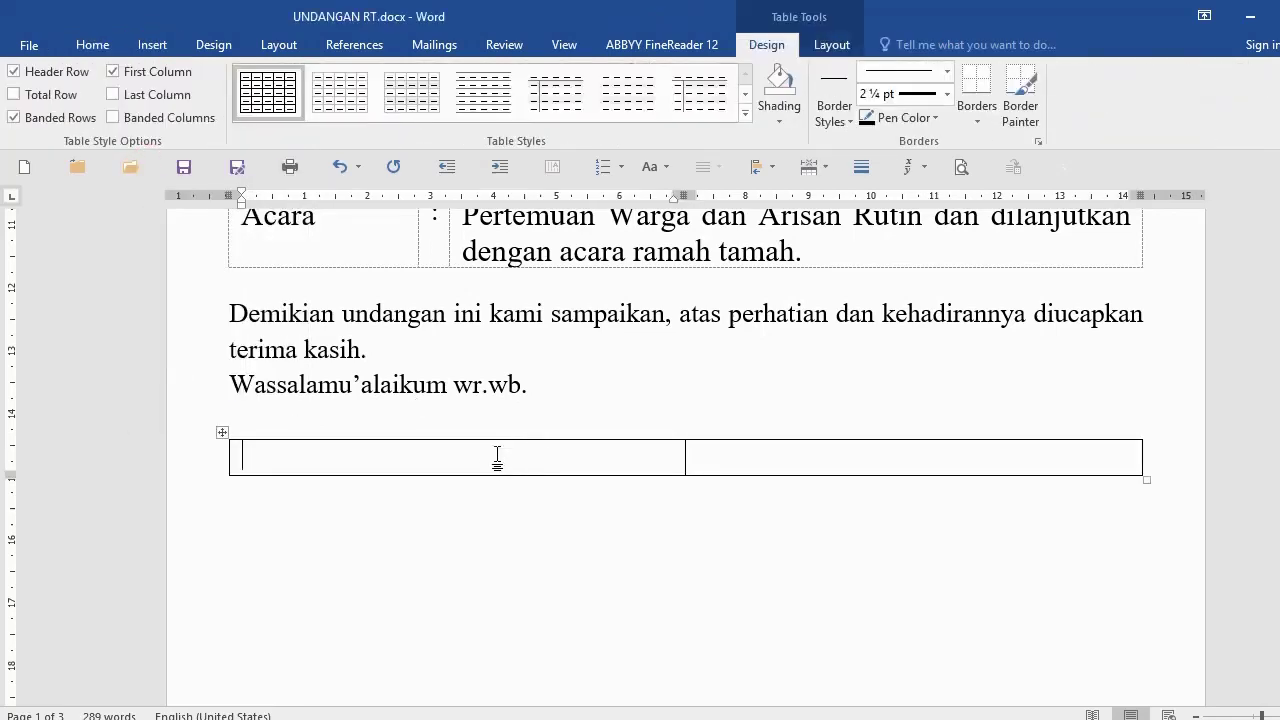
Step: Enter 'Ketua RT 08 RW 10' over the chairman's name, then the secretary's title and name
{"action": "type", "text": "Ketua RT"}
{"action": "key", "text": "Return"}
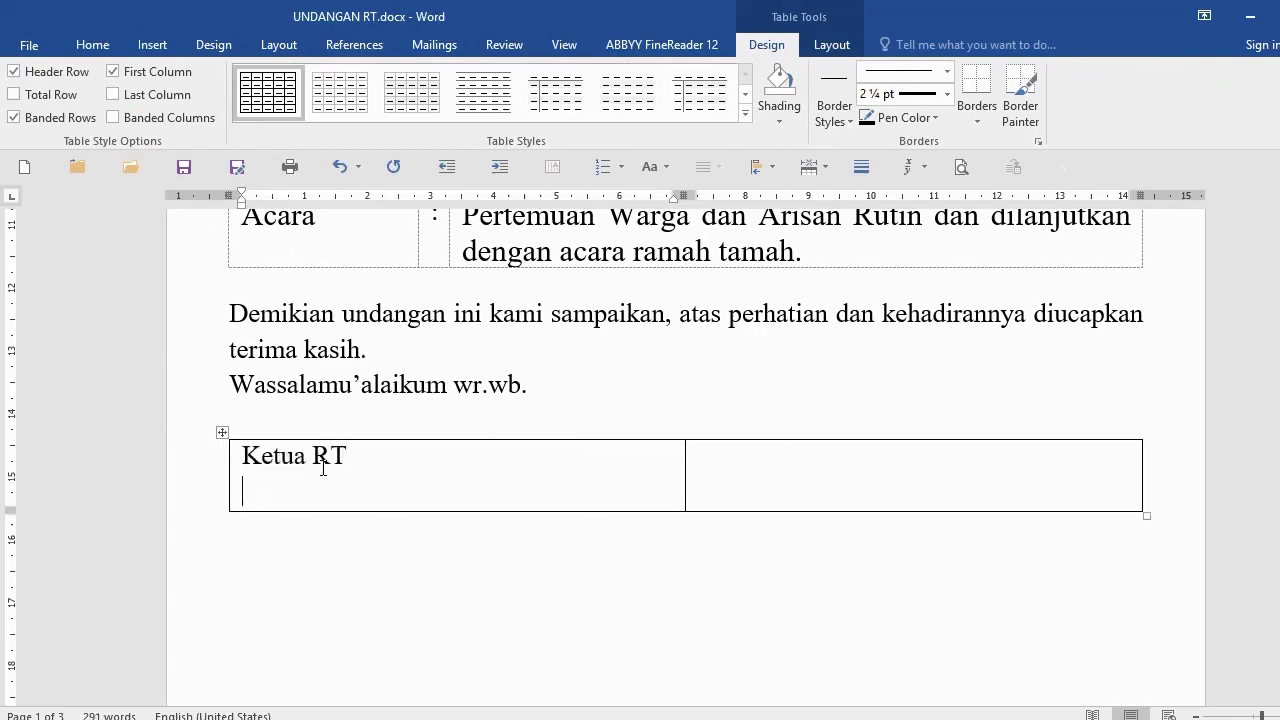
{"action": "type", "text": "08 RW "}
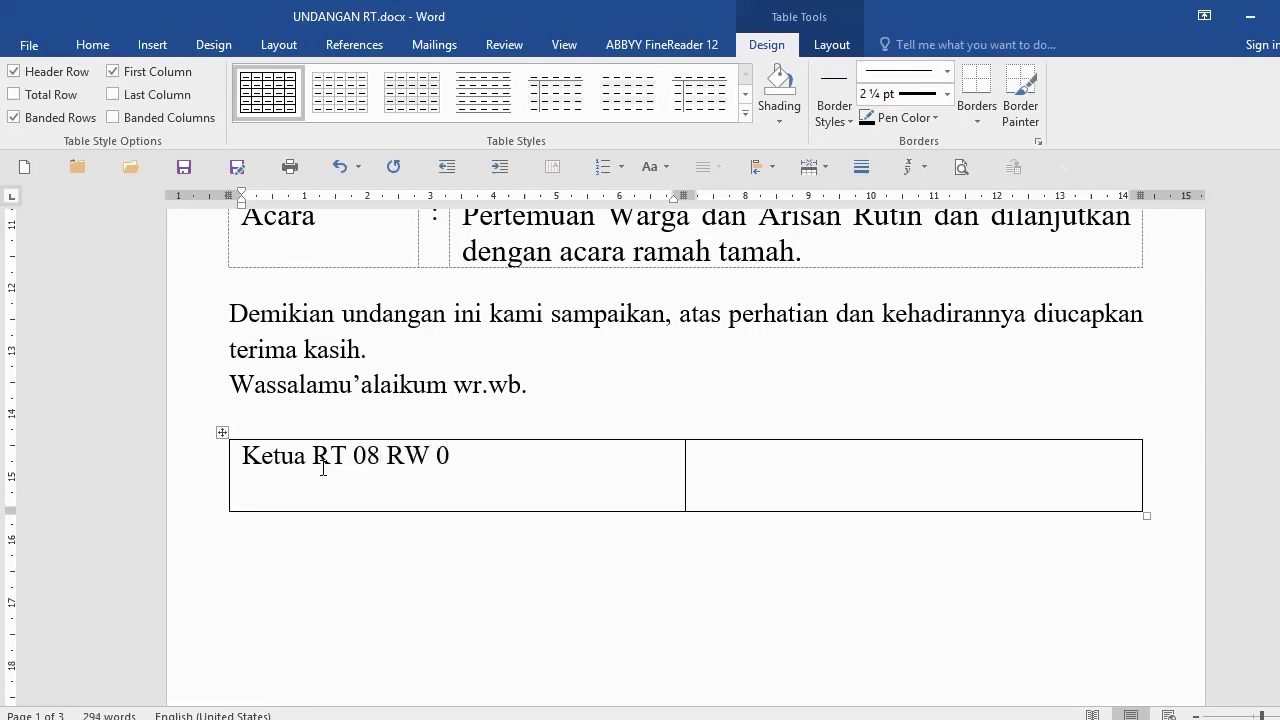
{"action": "type", "text": "10"}
{"action": "key", "text": "Return"}
{"action": "key", "text": "Return"}
{"action": "key", "text": "Return"}
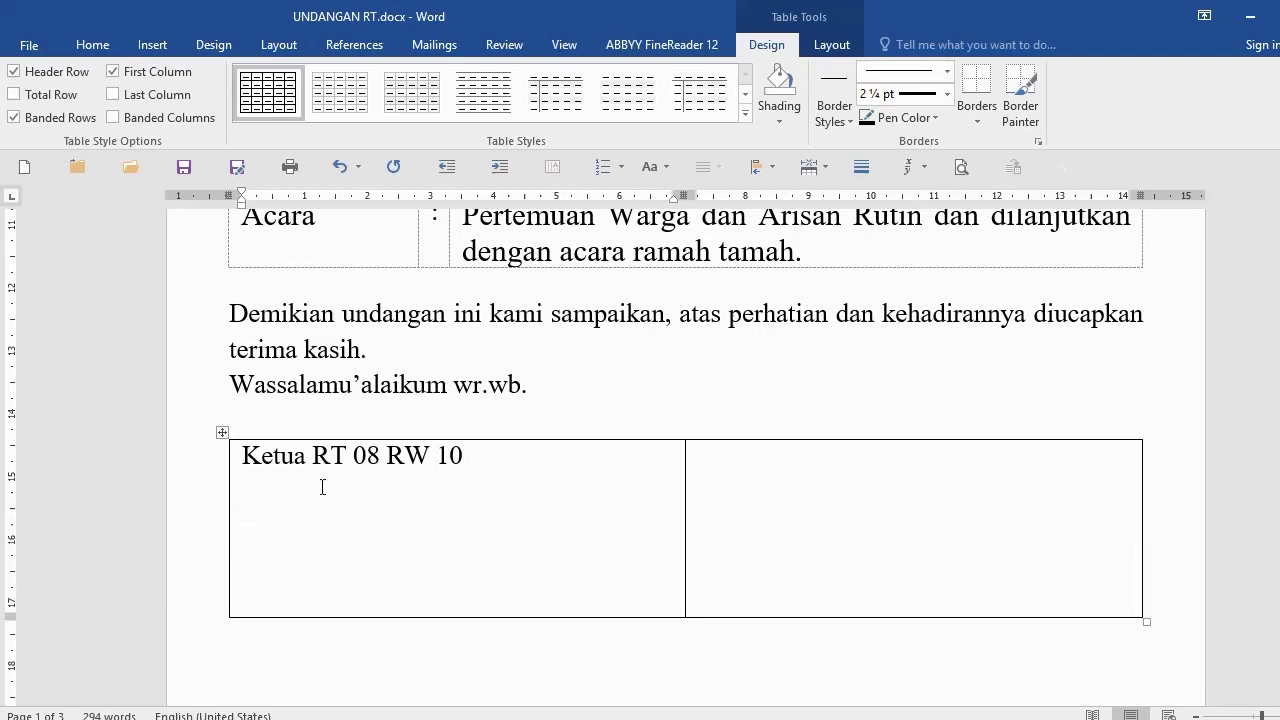
{"action": "type", "text": "Martono"}
{"action": "key", "text": "Tab"}
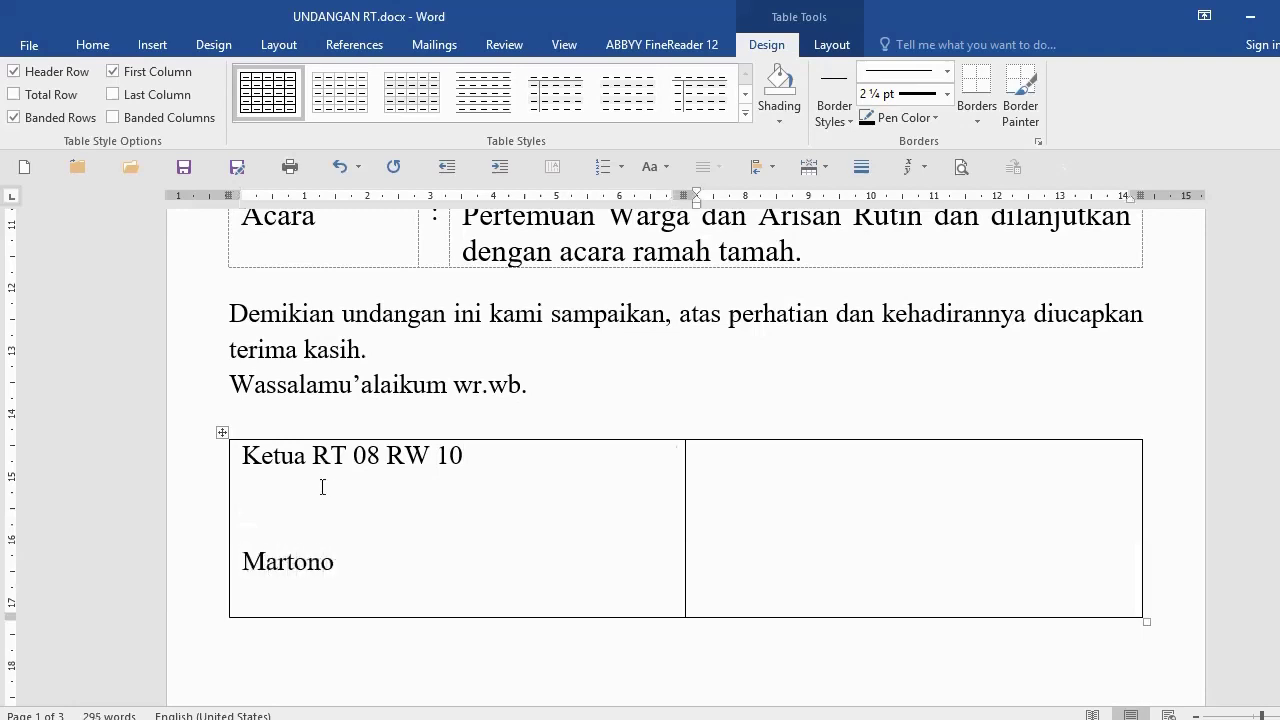
{"action": "type", "text": "Sekretaris RT "}
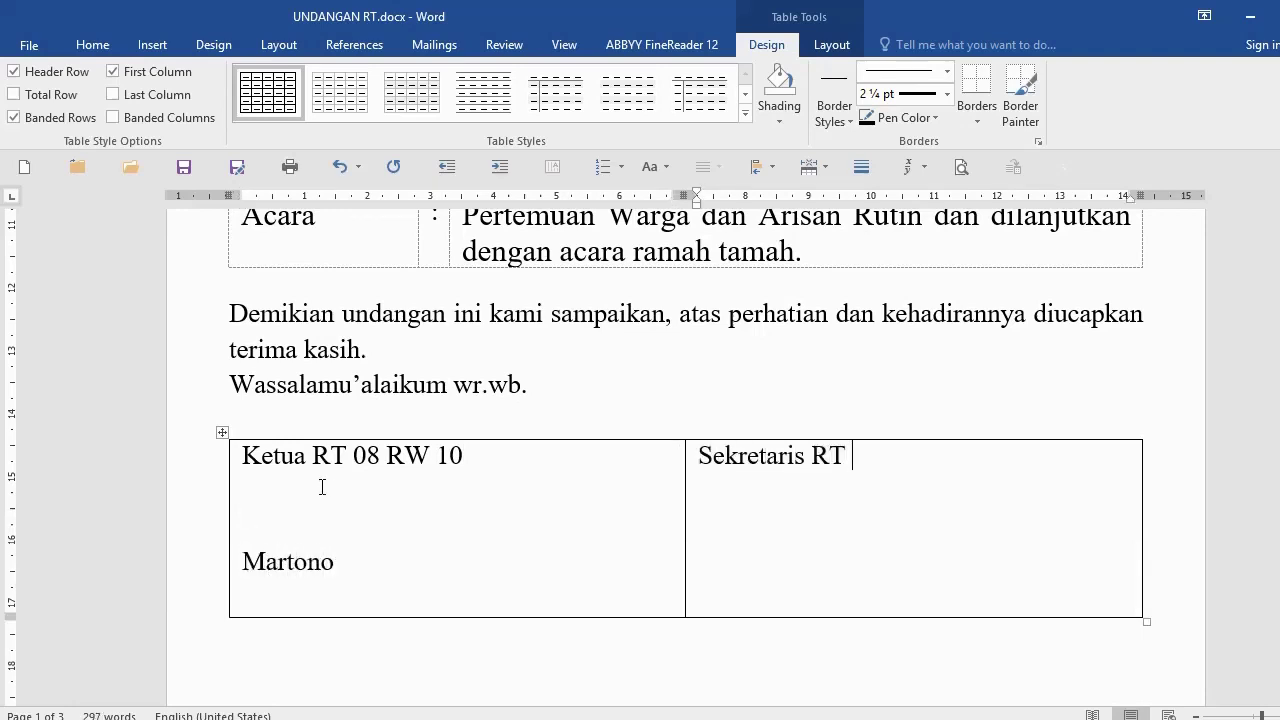
{"action": "type", "text": "08 RW 10"}
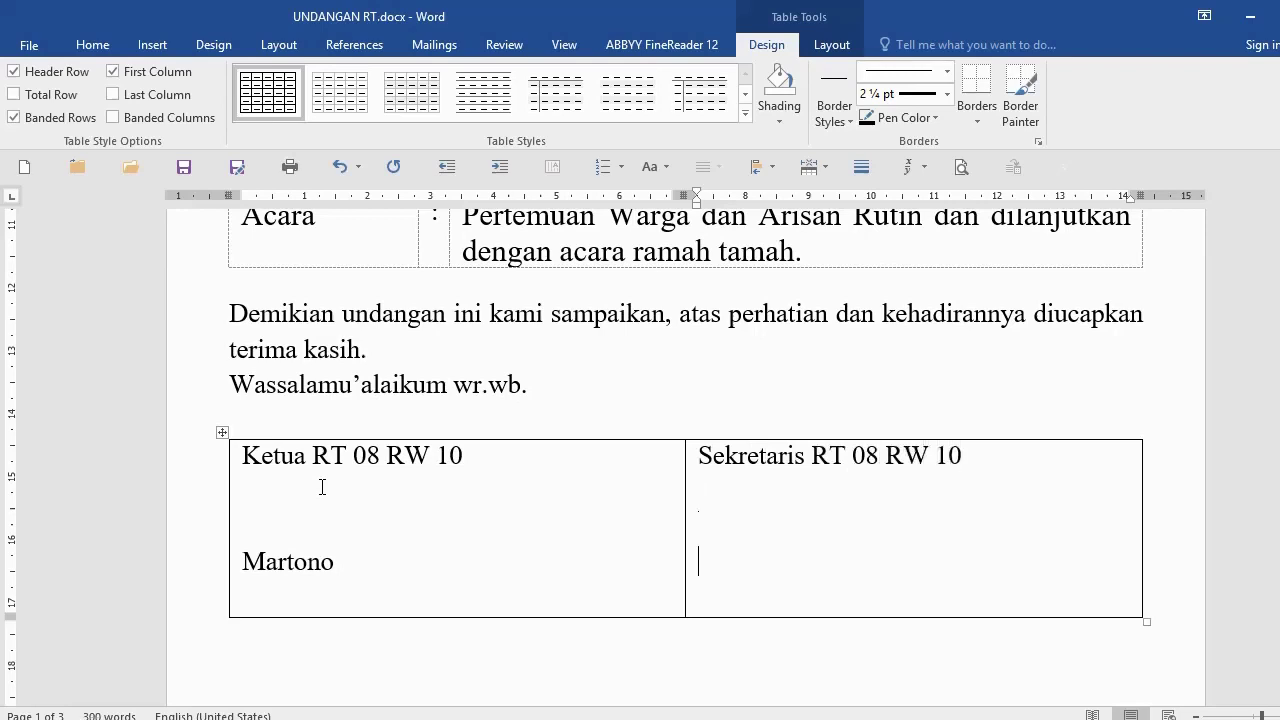
{"action": "type", "text": "sariman"}
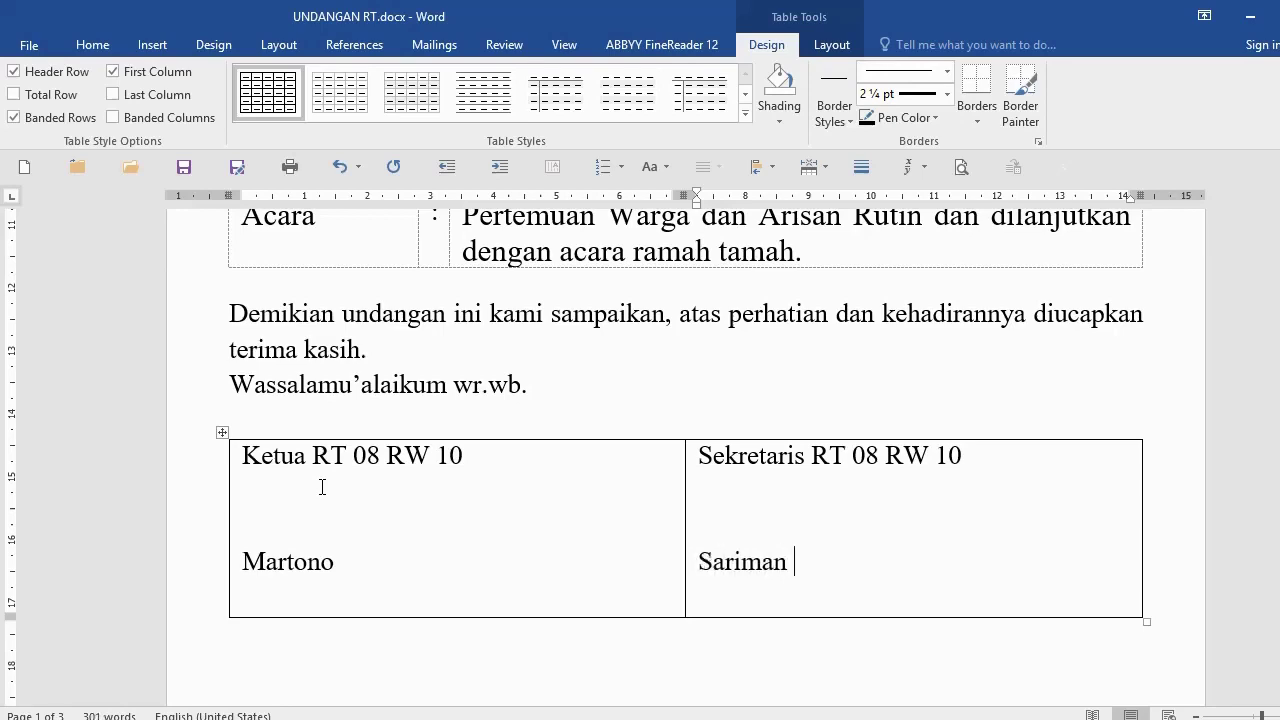
{"action": "scroll", "coordinate": [333, 557], "scroll_direction": "up", "scroll_amount": 2, "text": "ctrl"}
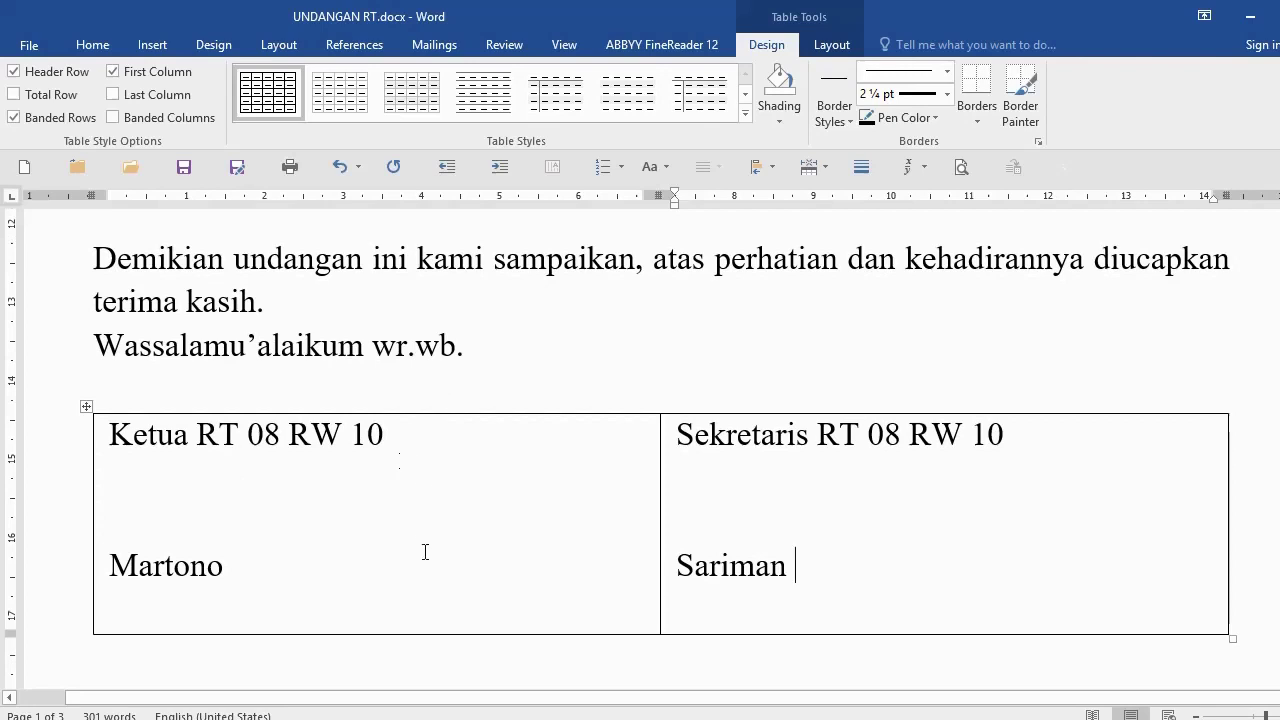
Step: Centre the text in both signature cells of the table
{"action": "left_click_drag", "start_coordinate": [586, 496], "coordinate": [703, 503]}
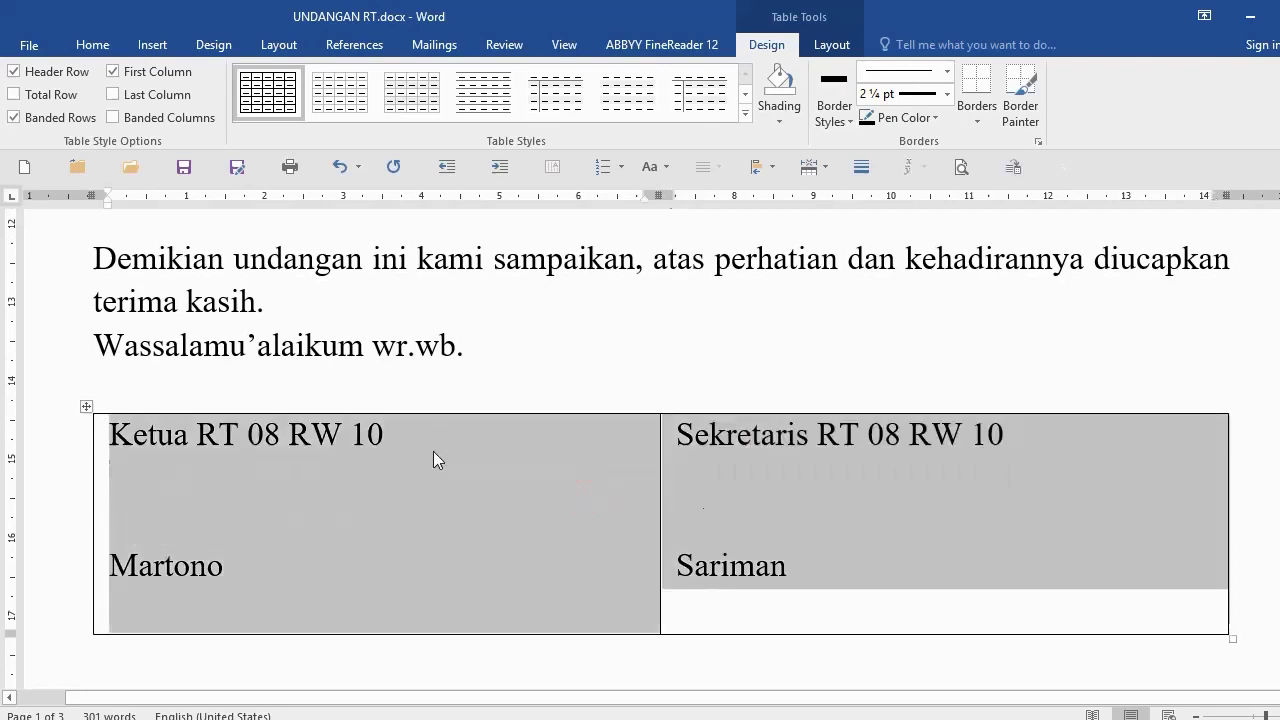
{"action": "left_click", "coordinate": [108, 47]}
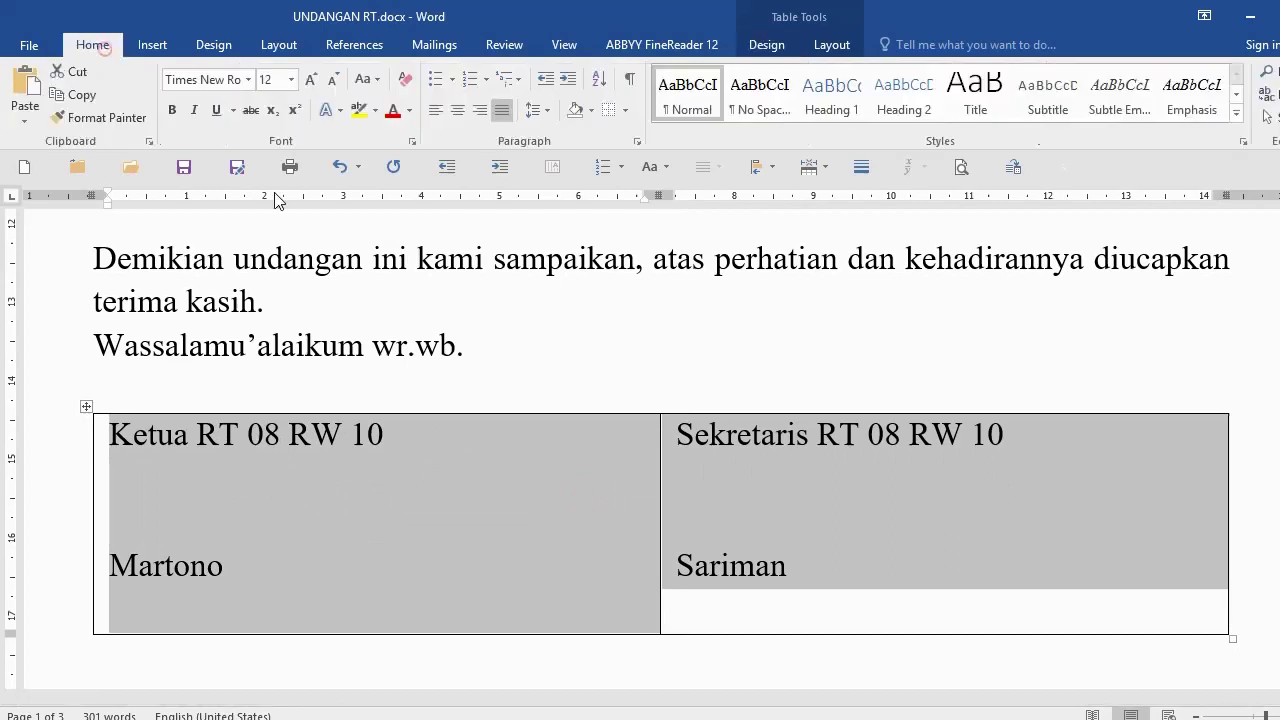
{"action": "left_click", "coordinate": [457, 108]}
{"action": "left_click", "coordinate": [569, 514]}
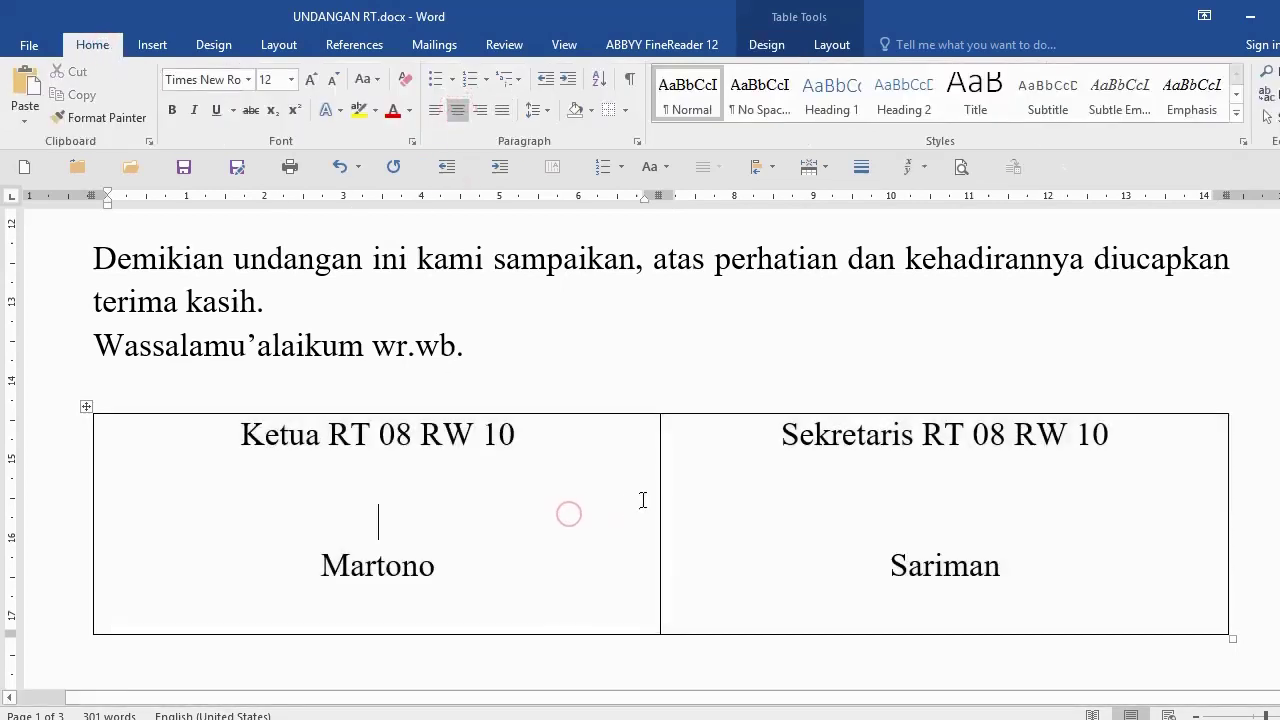
Step: Apply No Border to the signature table row so only gridlines remain
{"action": "left_click", "coordinate": [47, 514]}
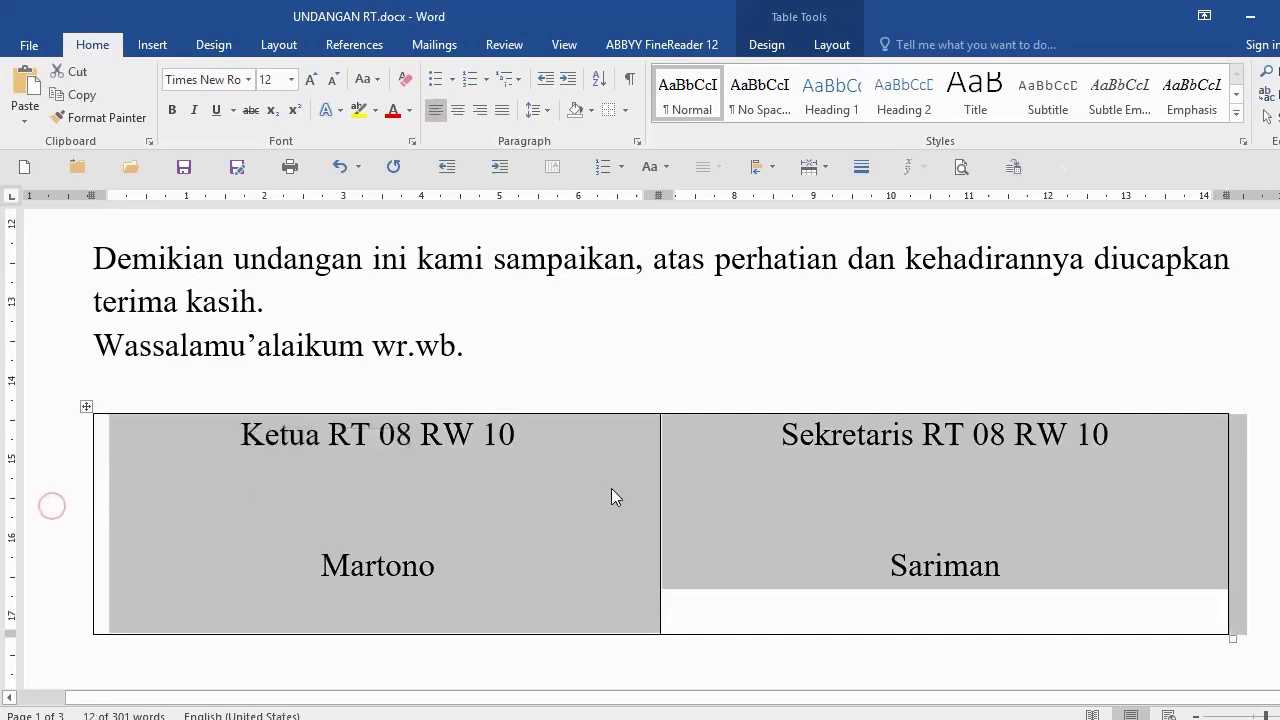
{"action": "left_click", "coordinate": [626, 111]}
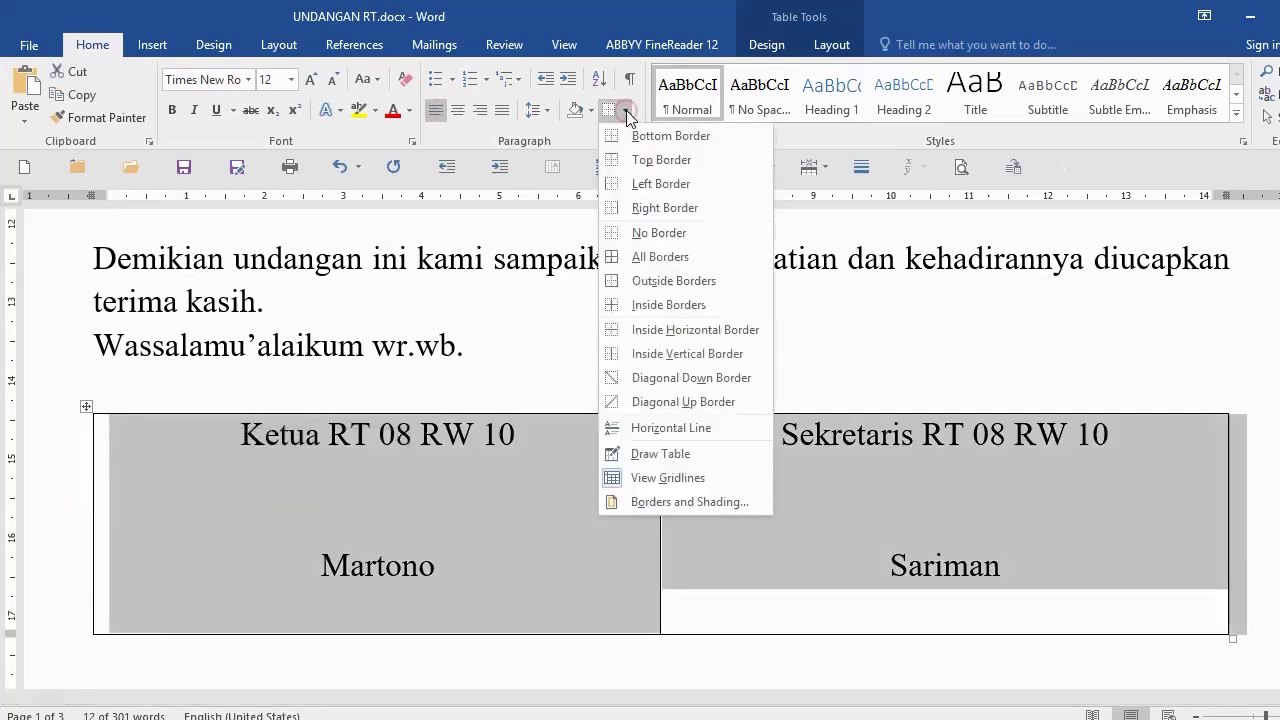
{"action": "left_click", "coordinate": [640, 235]}
{"action": "left_click", "coordinate": [486, 314]}
{"action": "scroll", "coordinate": [360, 480], "scroll_direction": "down", "scroll_amount": 5}
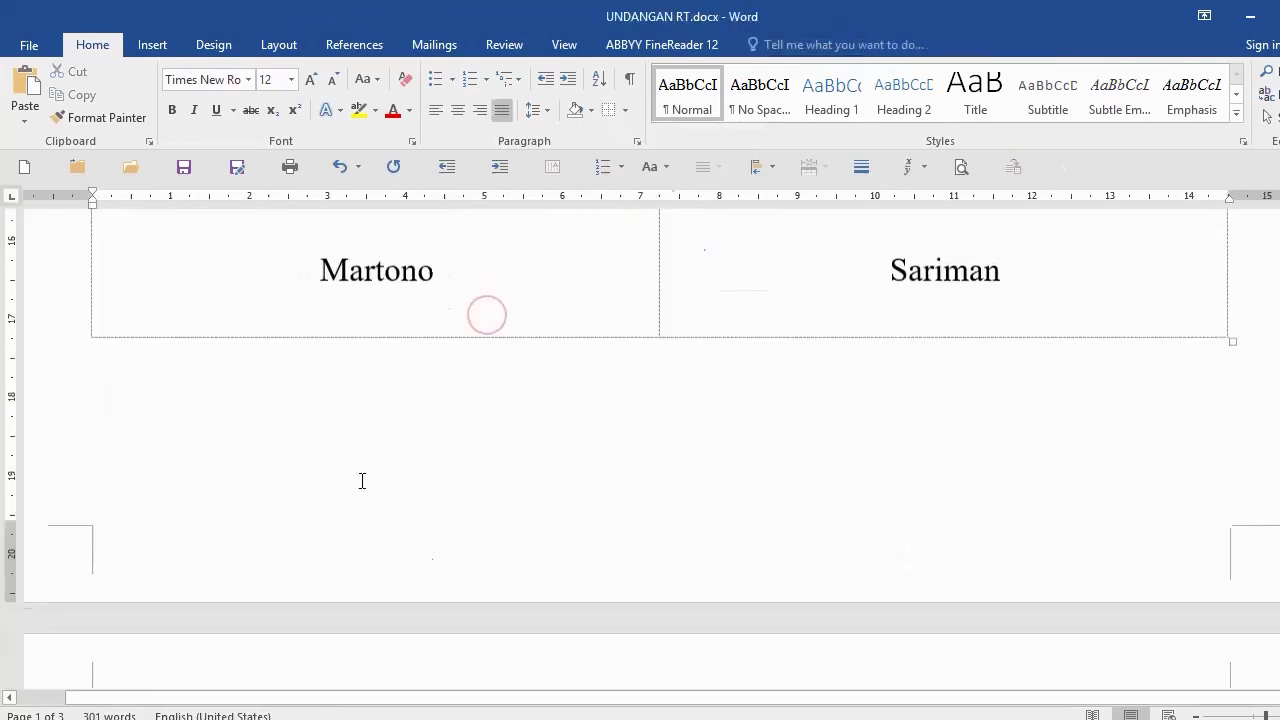
{"action": "left_click", "coordinate": [207, 378]}
{"action": "scroll", "coordinate": [280, 377], "scroll_direction": "down", "scroll_amount": 4}
{"action": "scroll", "coordinate": [383, 383], "scroll_direction": "up", "scroll_amount": 3}
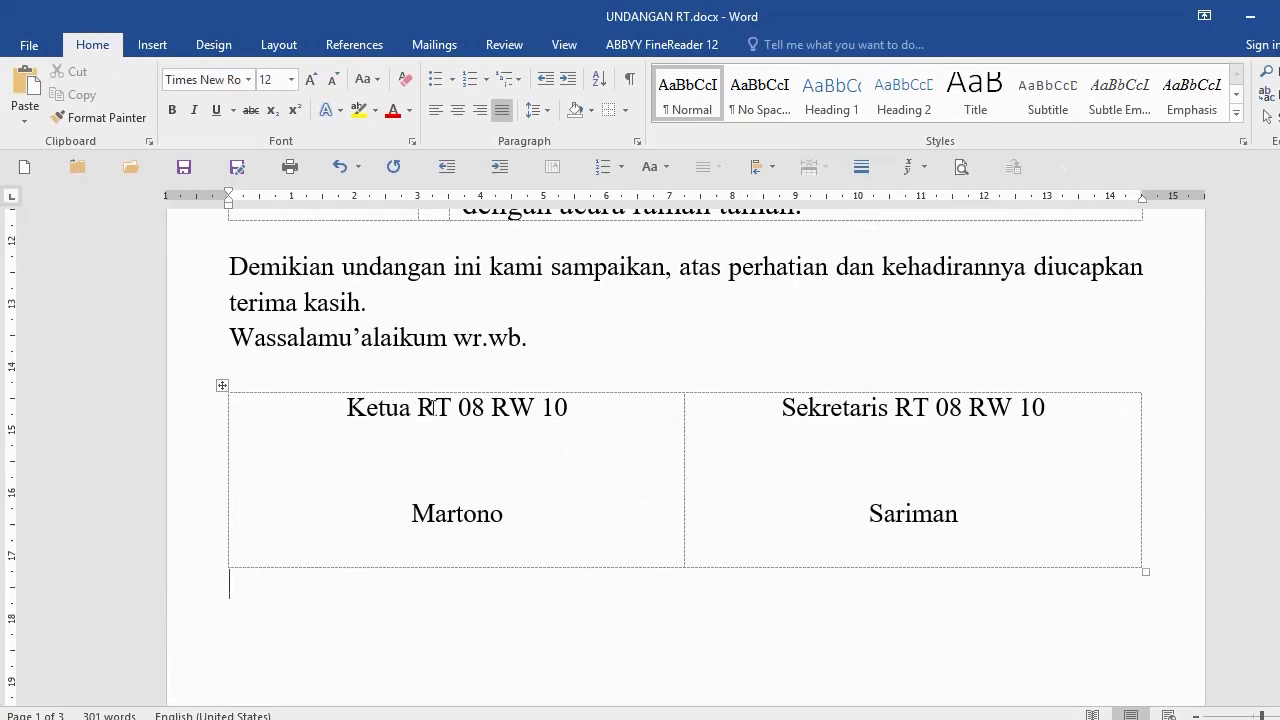
Step: Type the note 'NB :- Harap Datang Tepat WAktu' below the signature table, fixing a typo
{"action": "scroll", "coordinate": [433, 407], "scroll_direction": "down", "scroll_amount": 2}
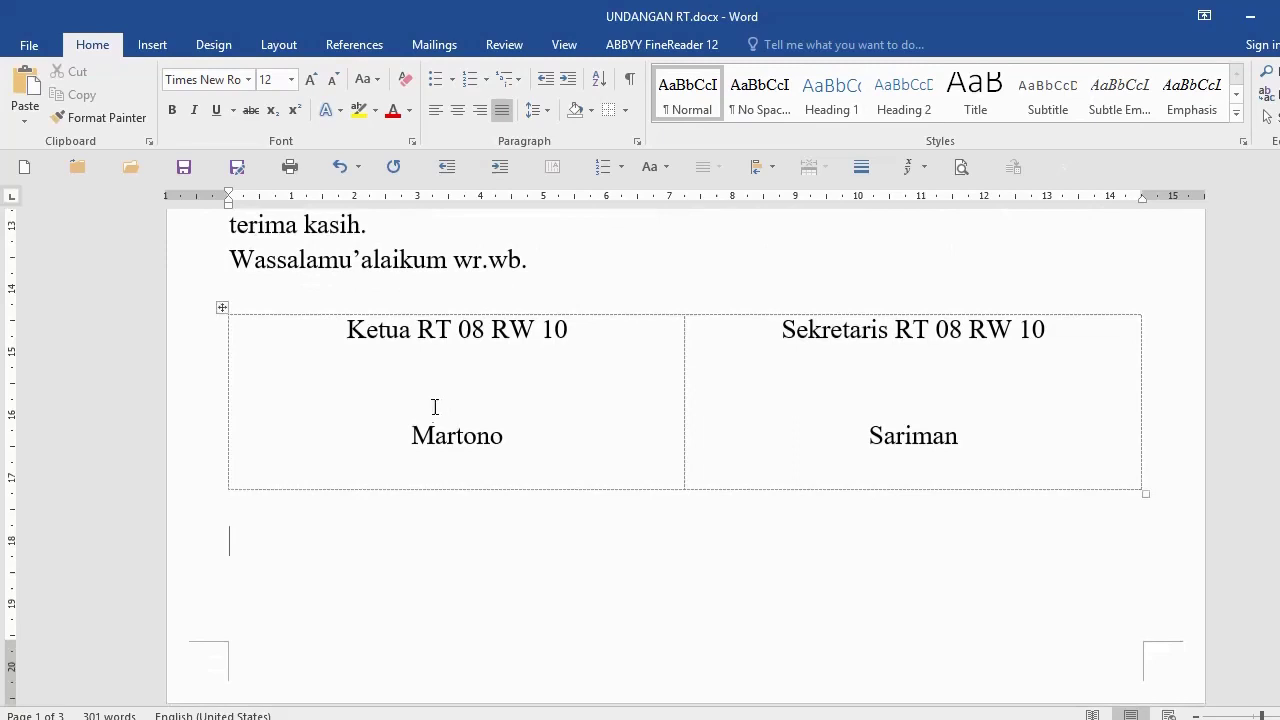
{"action": "type", "text": "NB :- Harap Da"}
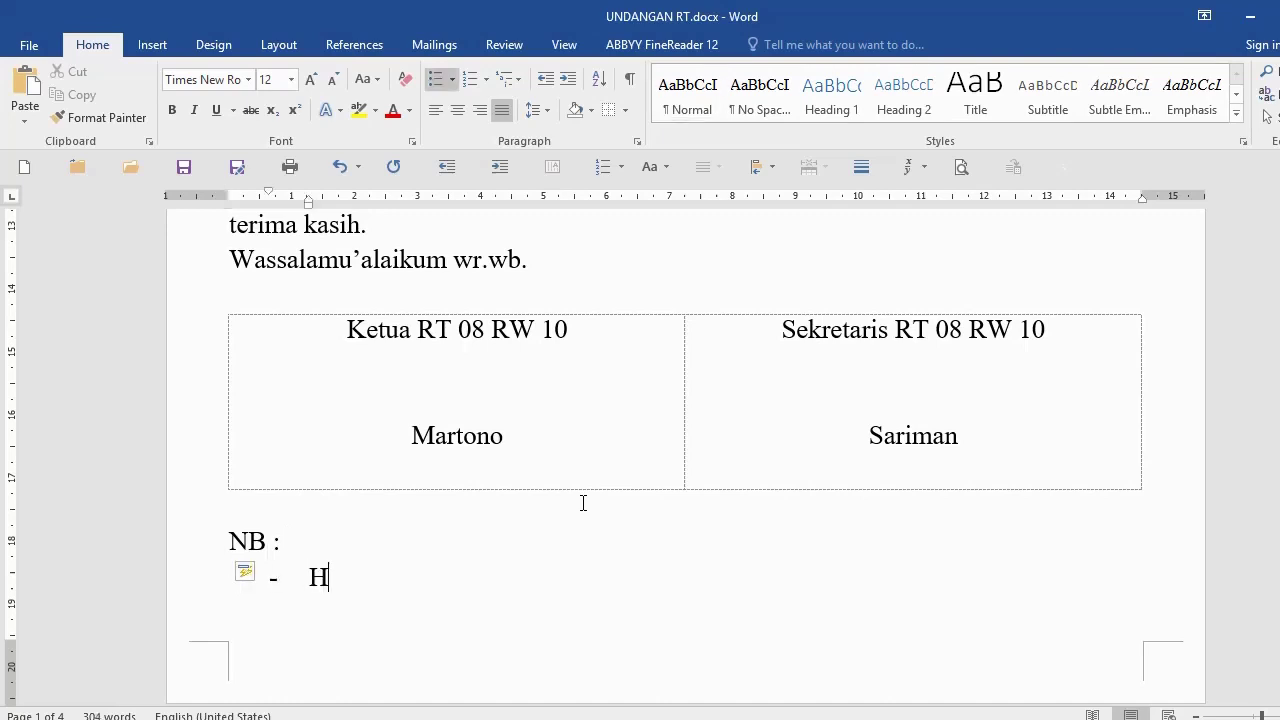
{"action": "type", "text": "tang Te"}
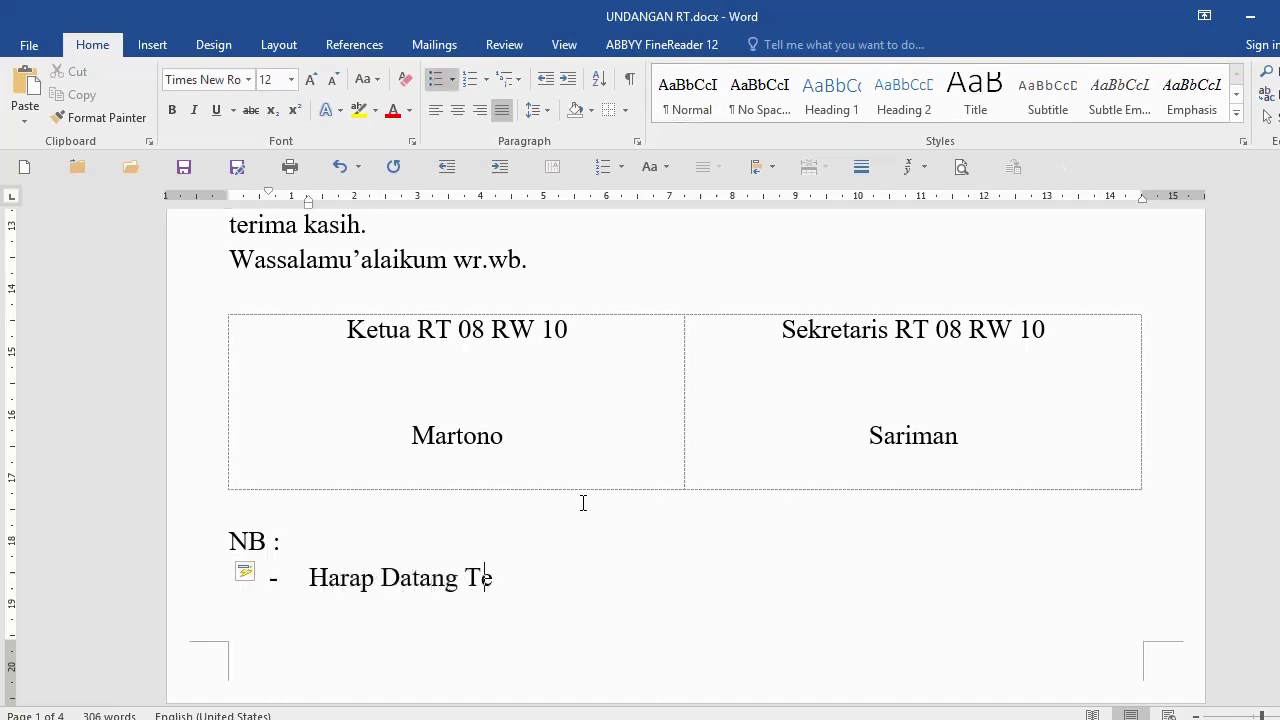
{"action": "type", "text": "m"}
{"action": "key", "text": "BackSpace"}
{"action": "key", "text": "BackSpace"}
{"action": "type", "text": "pat WAktu"}
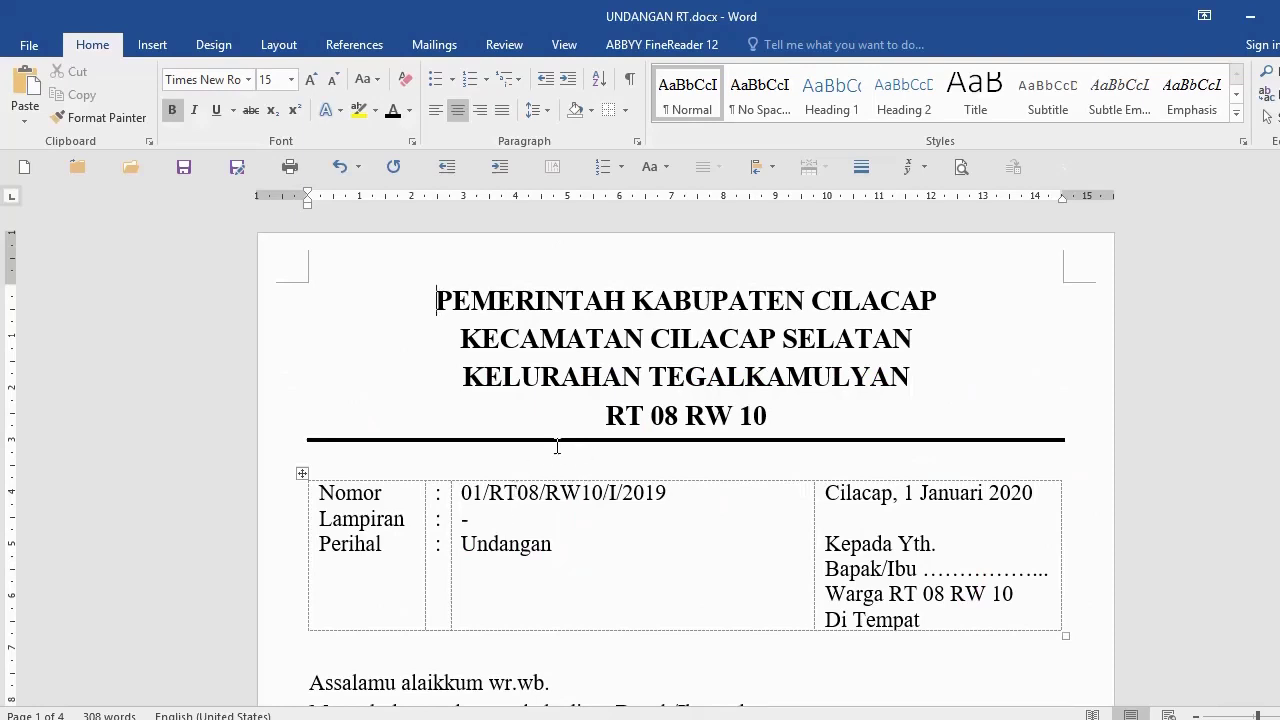
Step: Insert the Cilacap.jpg picture and drag it into the middle of the letterhead
{"action": "left_click", "coordinate": [152, 45]}
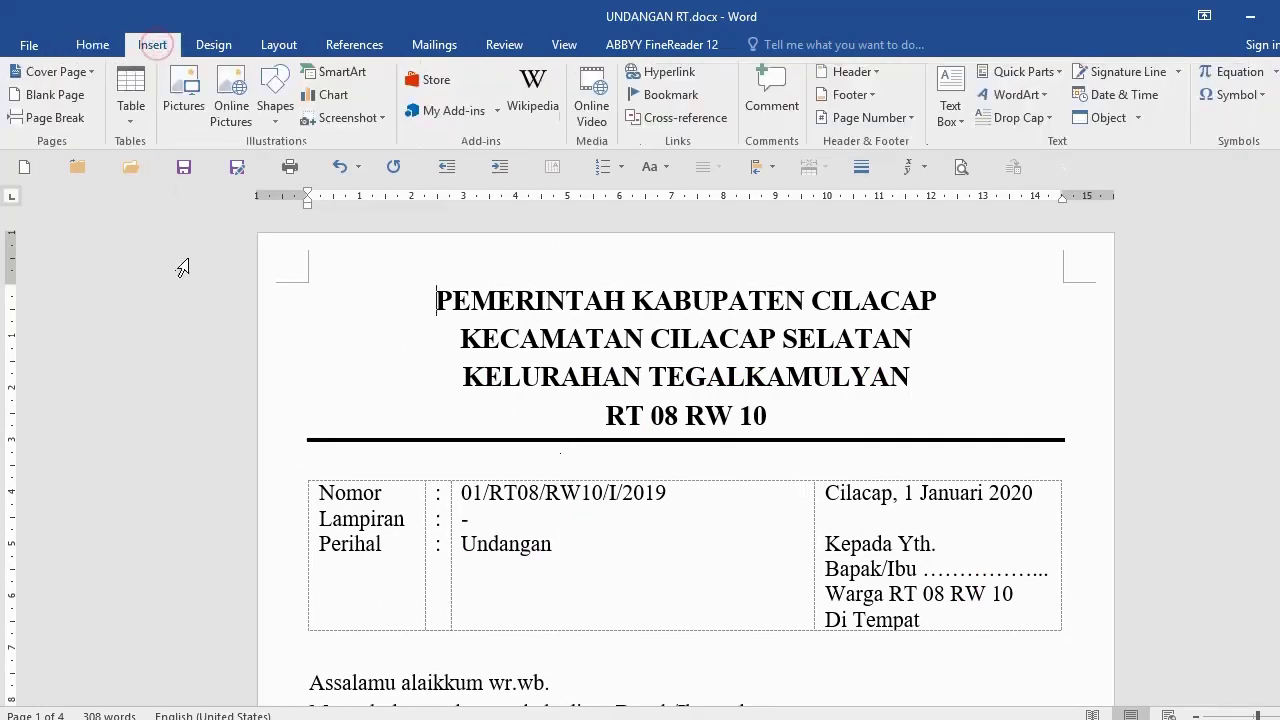
{"action": "left_click", "coordinate": [183, 92]}
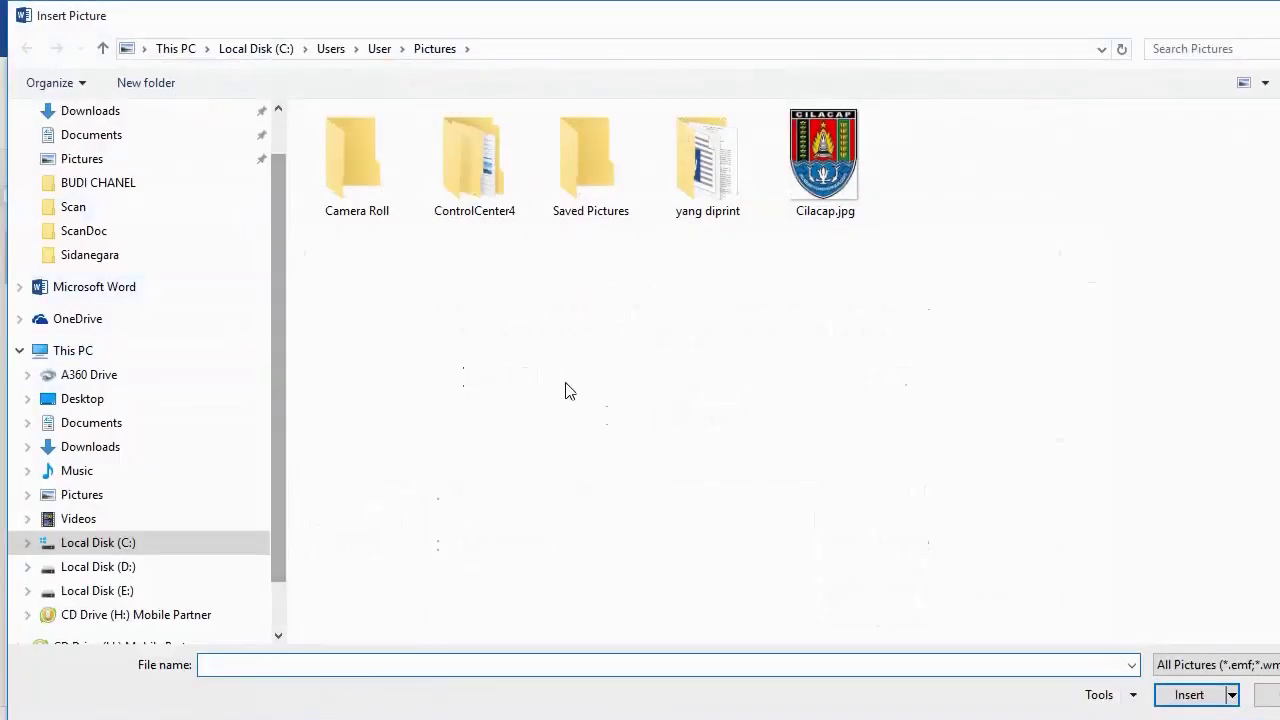
{"action": "left_click", "coordinate": [845, 185]}
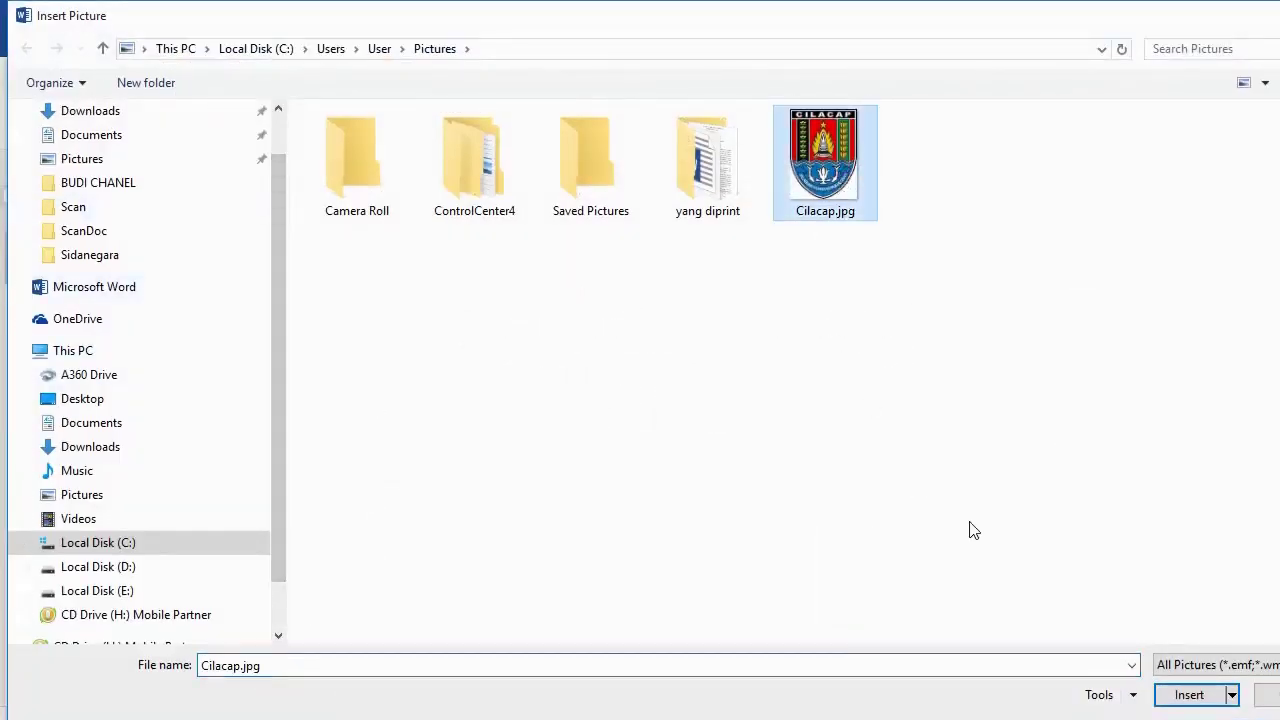
{"action": "left_click", "coordinate": [1189, 694]}
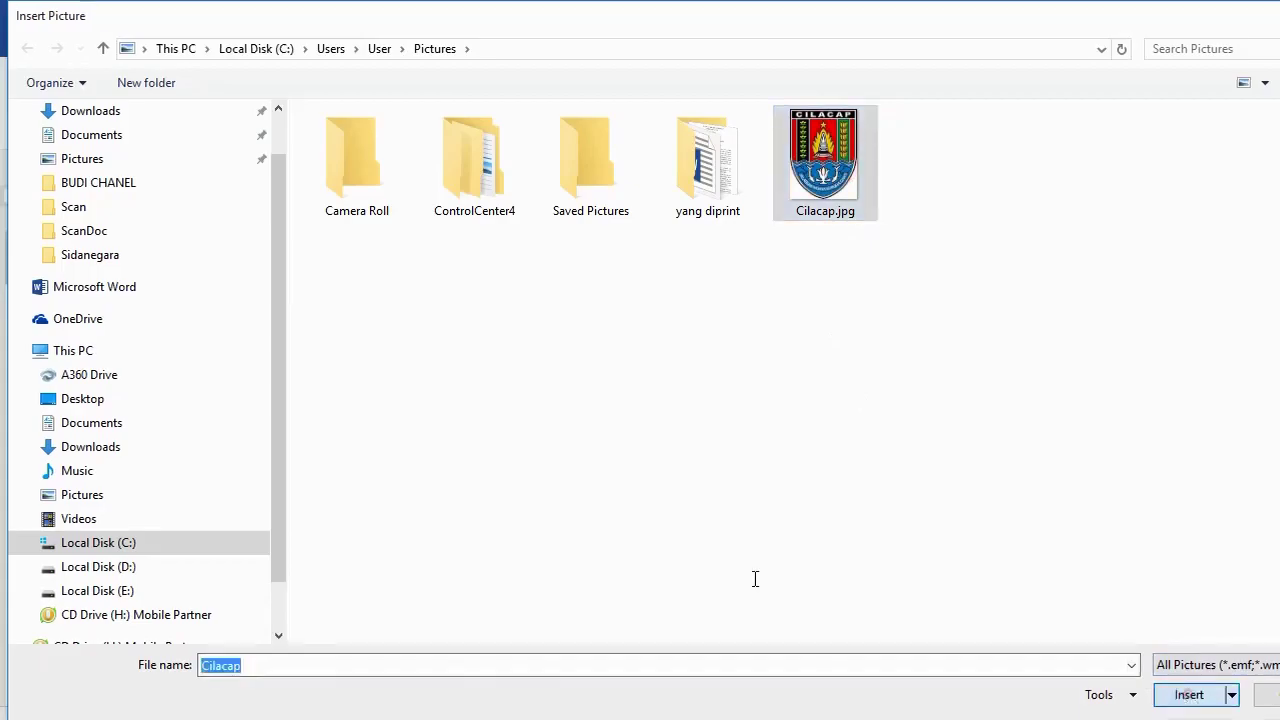
{"action": "left_click_drag", "start_coordinate": [345, 408], "coordinate": [612, 378]}
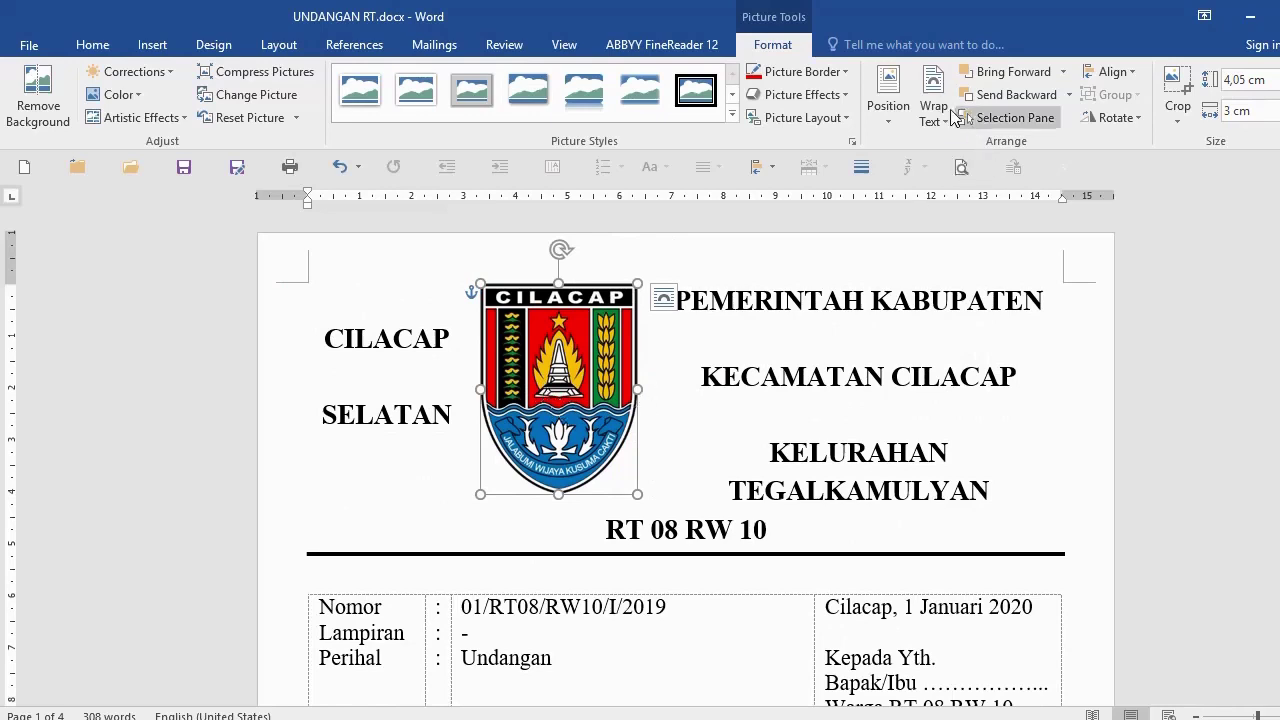
Step: Set the logo's wrapping to In Front of Text and move it to the letterhead's top-left
{"action": "left_click", "coordinate": [880, 500]}
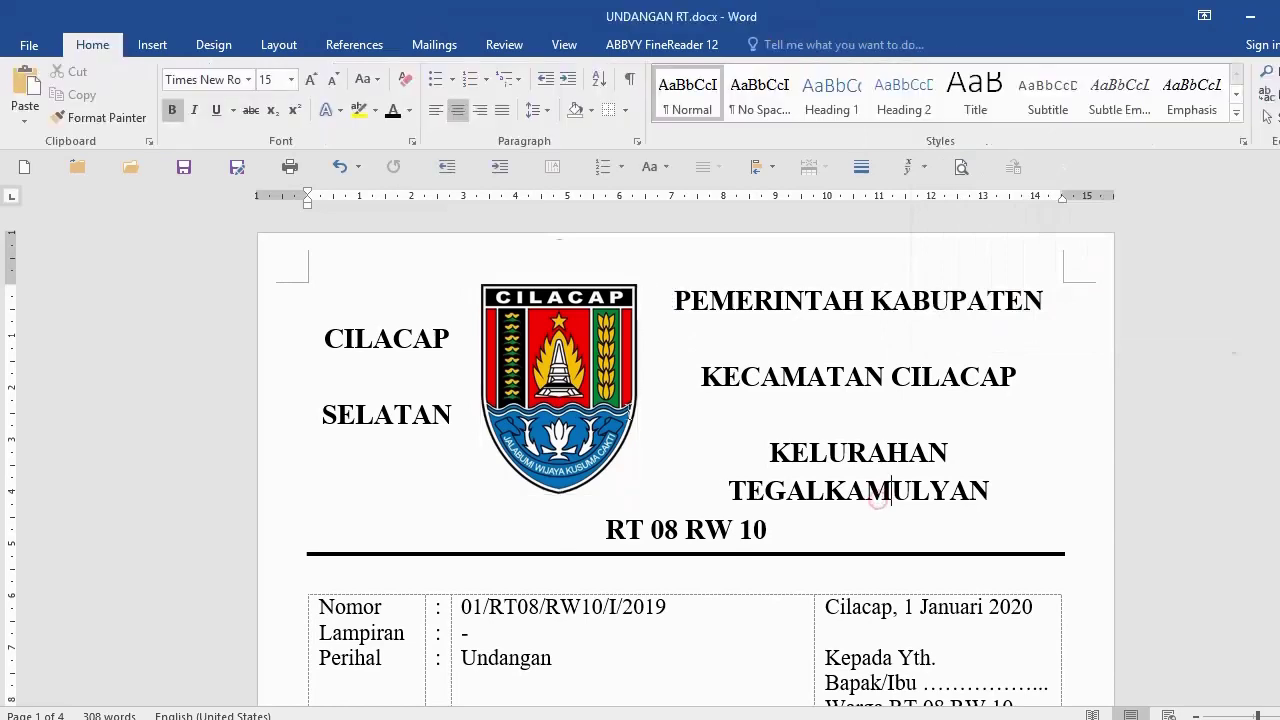
{"action": "double_click", "coordinate": [550, 375]}
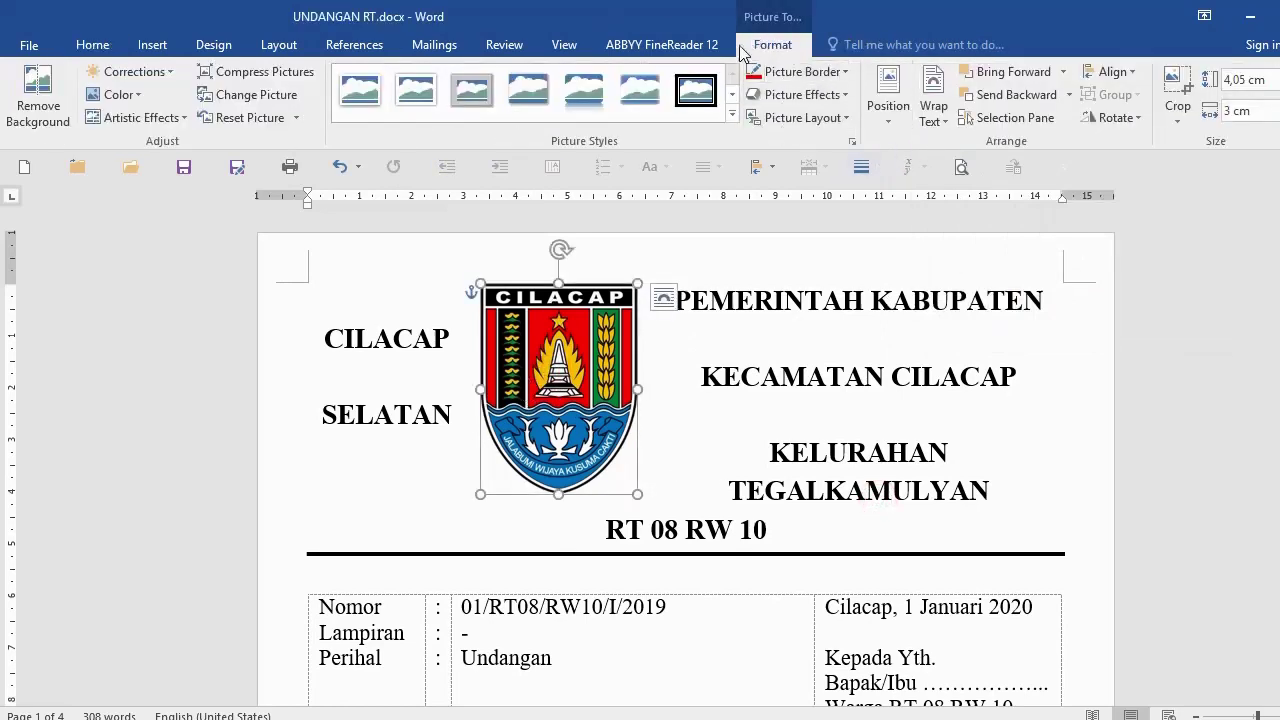
{"action": "left_click", "coordinate": [946, 121]}
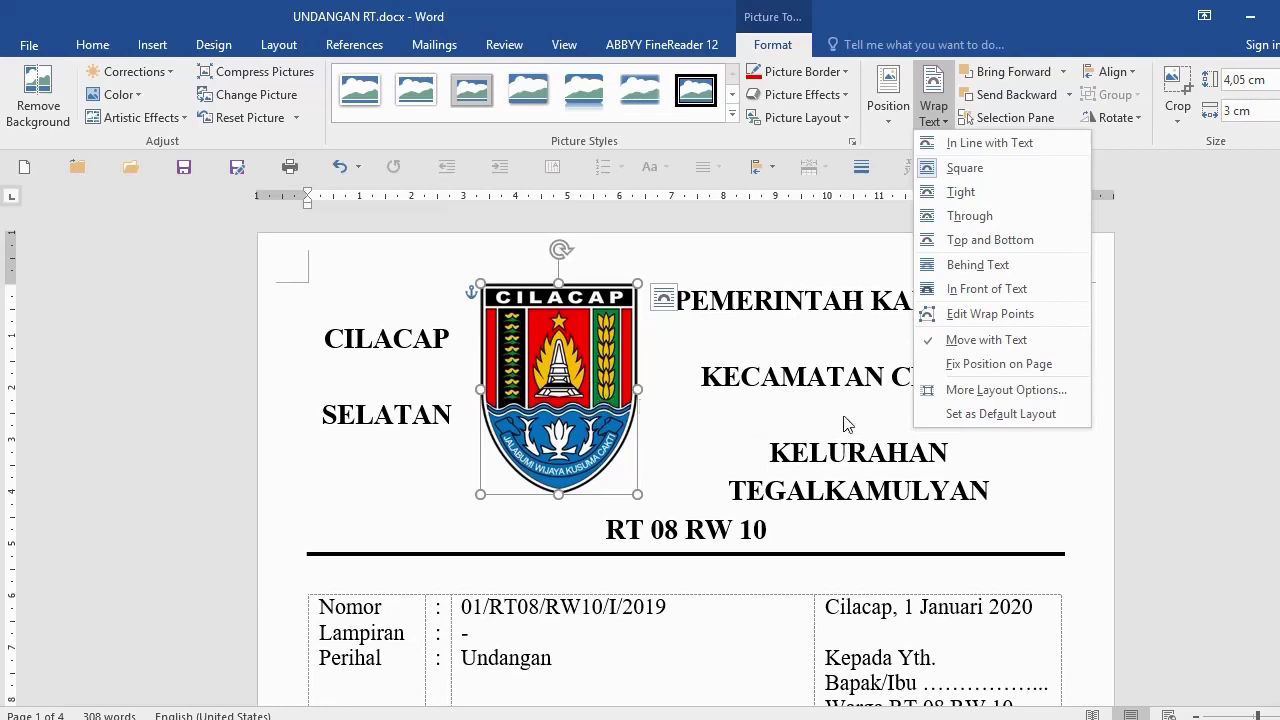
{"action": "left_click", "coordinate": [980, 290]}
{"action": "left_click_drag", "start_coordinate": [560, 395], "coordinate": [775, 380]}
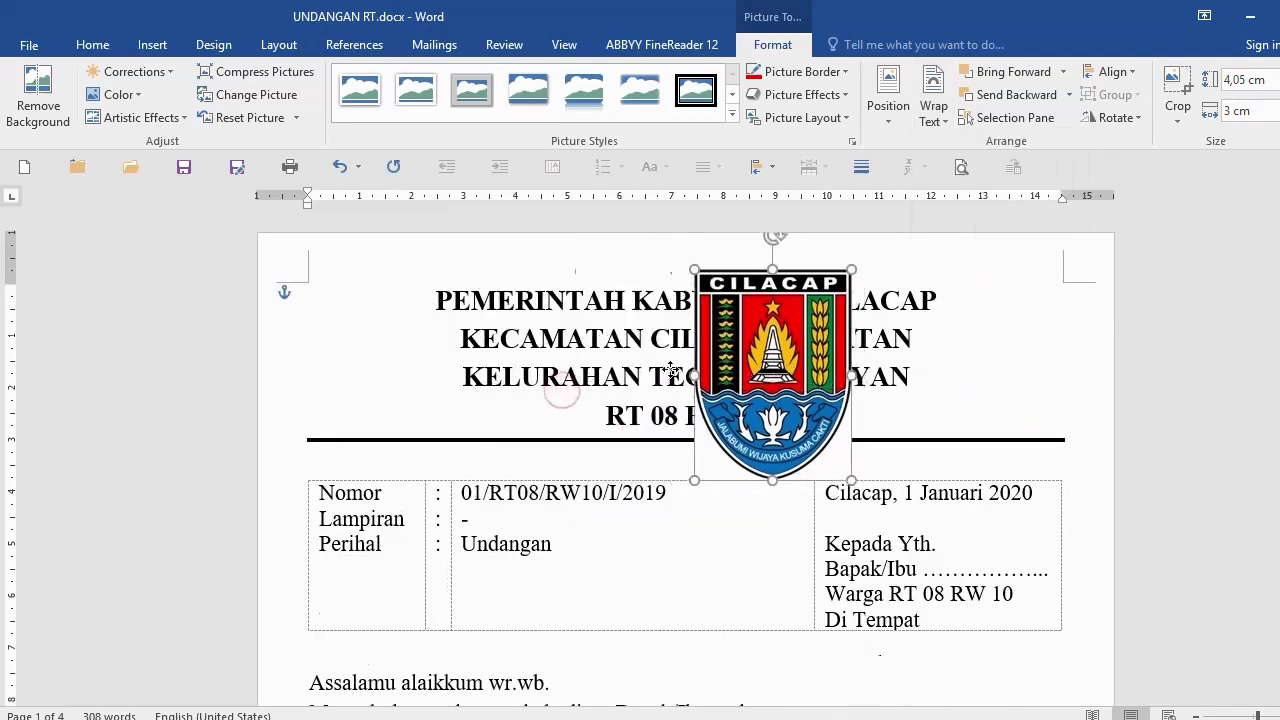
{"action": "left_click_drag", "start_coordinate": [672, 370], "coordinate": [389, 386]}
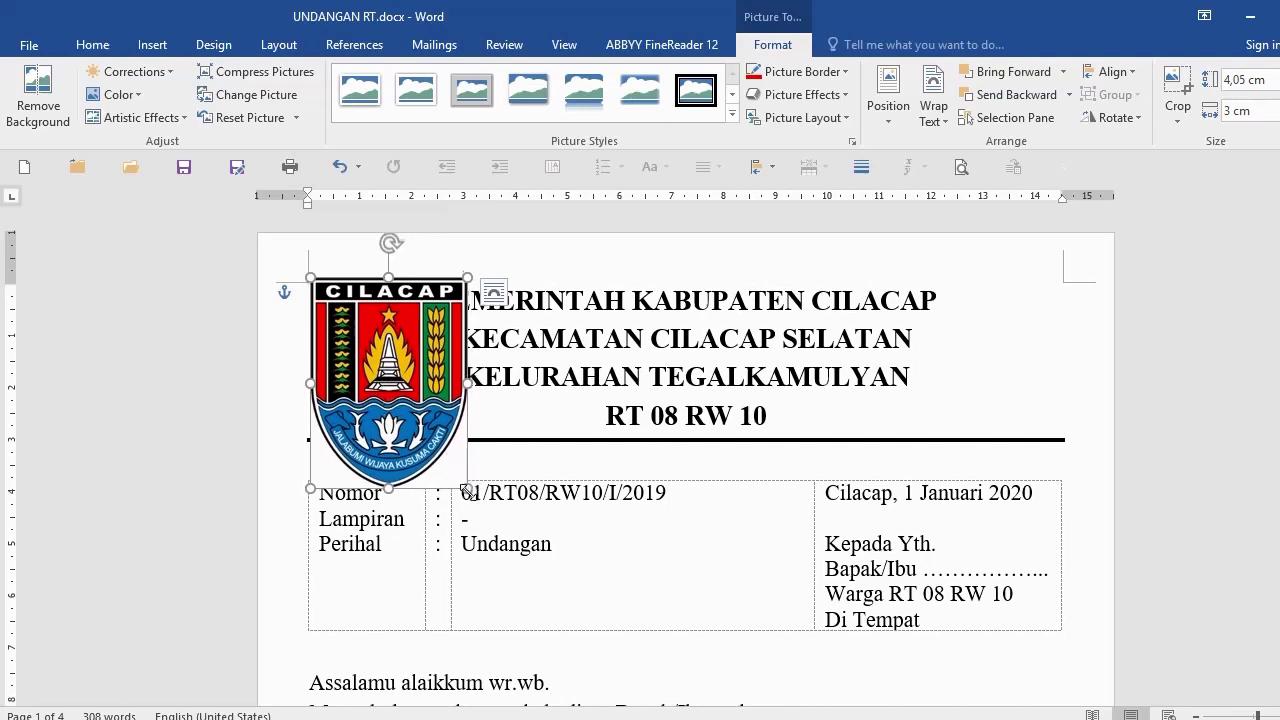
Step: Resize the logo to about 3.42 × 2.83 cm beside the heading lines
{"action": "left_click_drag", "start_coordinate": [466, 488], "coordinate": [421, 410]}
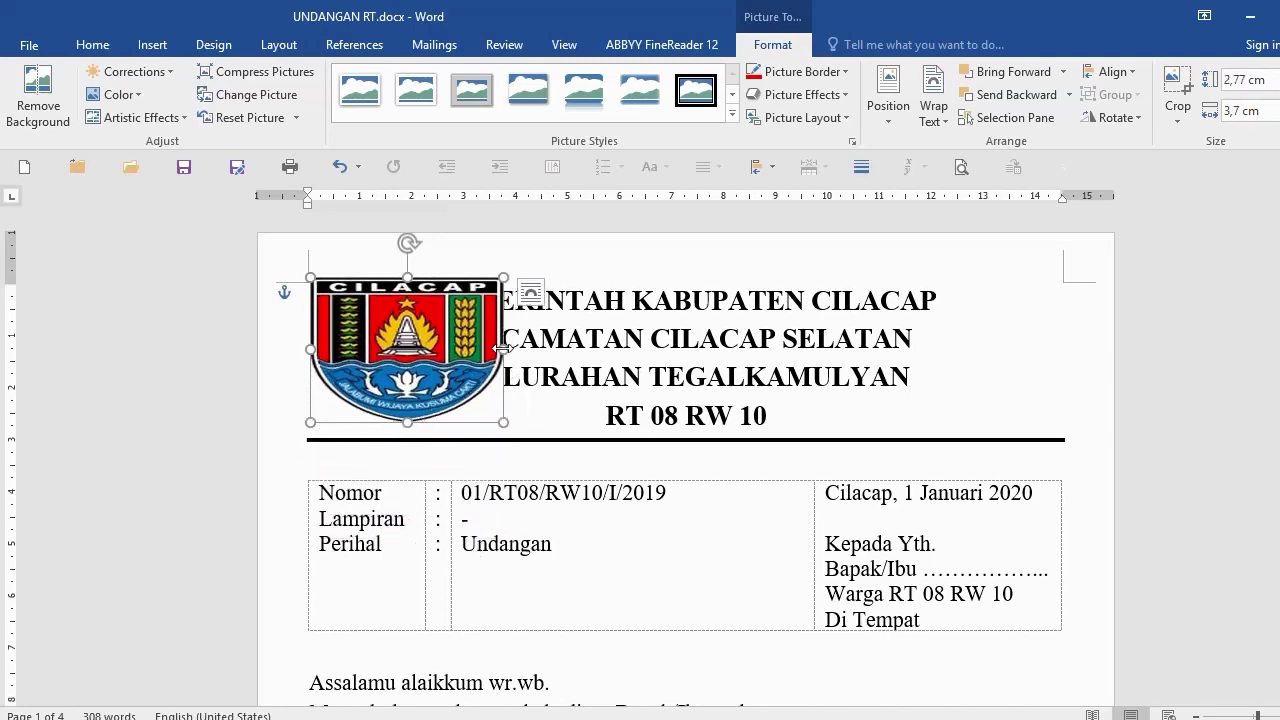
{"action": "left_click_drag", "start_coordinate": [503, 349], "coordinate": [461, 352]}
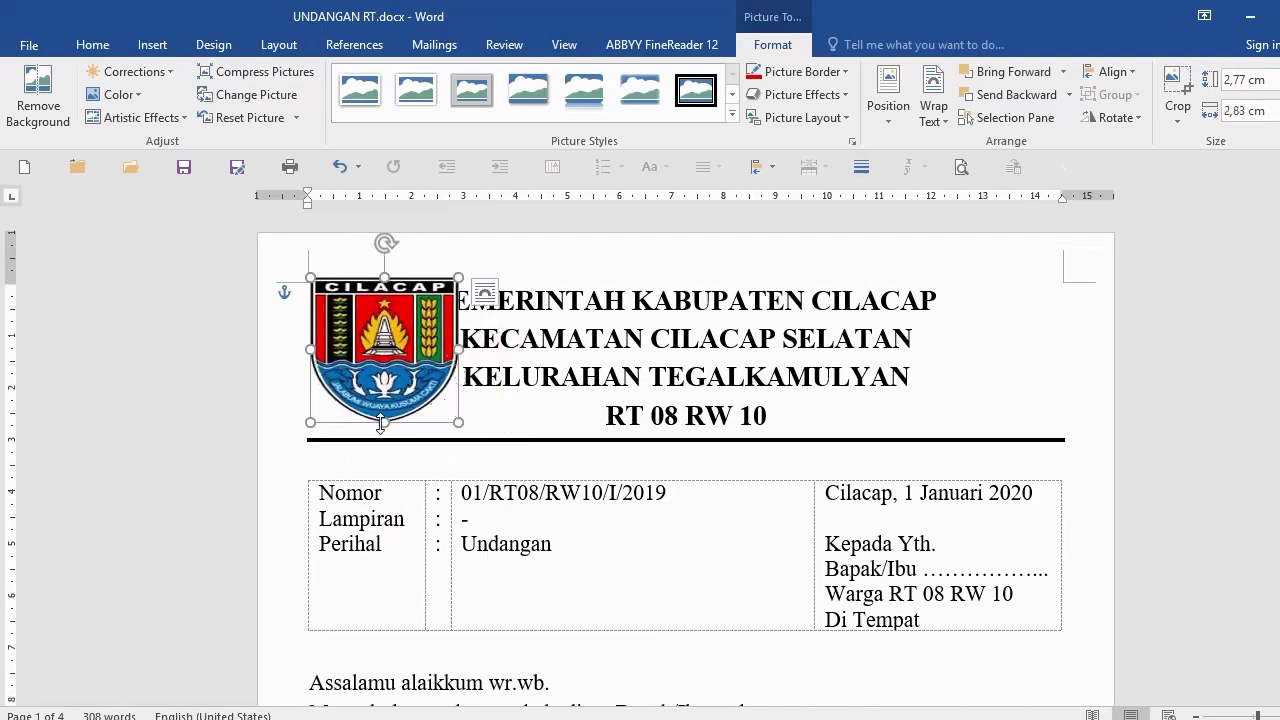
{"action": "left_click_drag", "start_coordinate": [384, 423], "coordinate": [437, 413]}
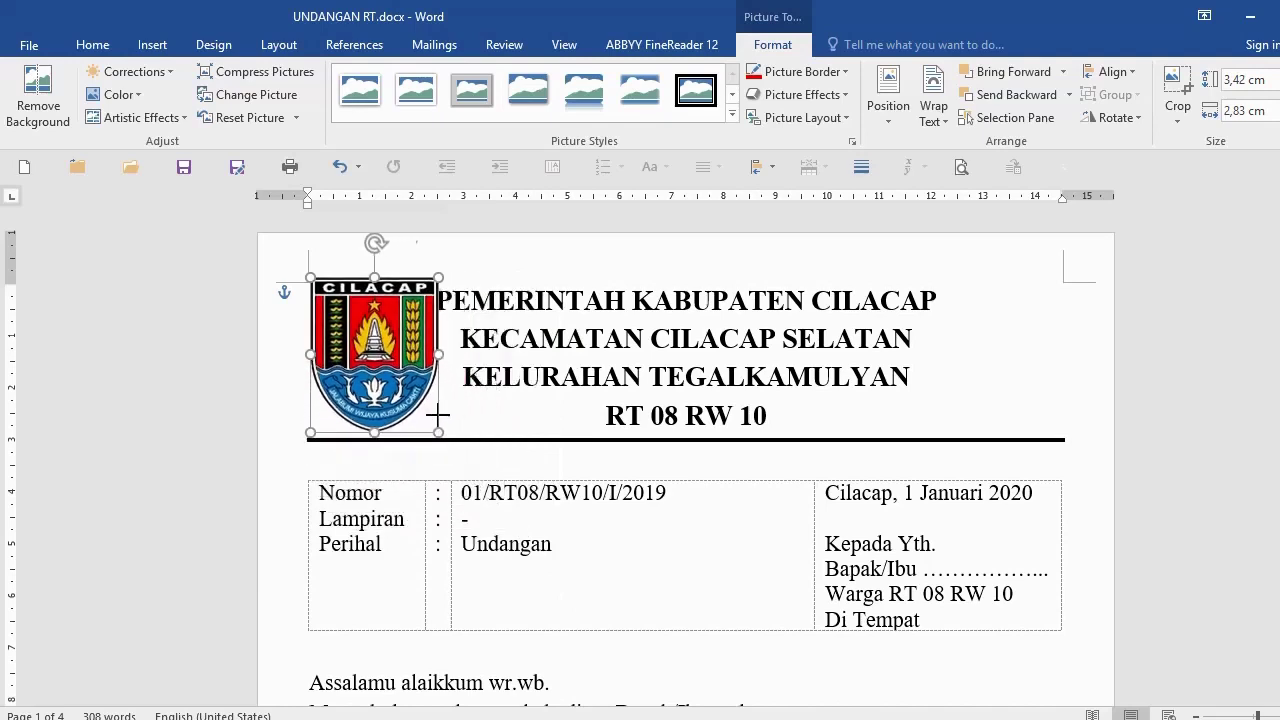
{"action": "left_click", "coordinate": [520, 543]}
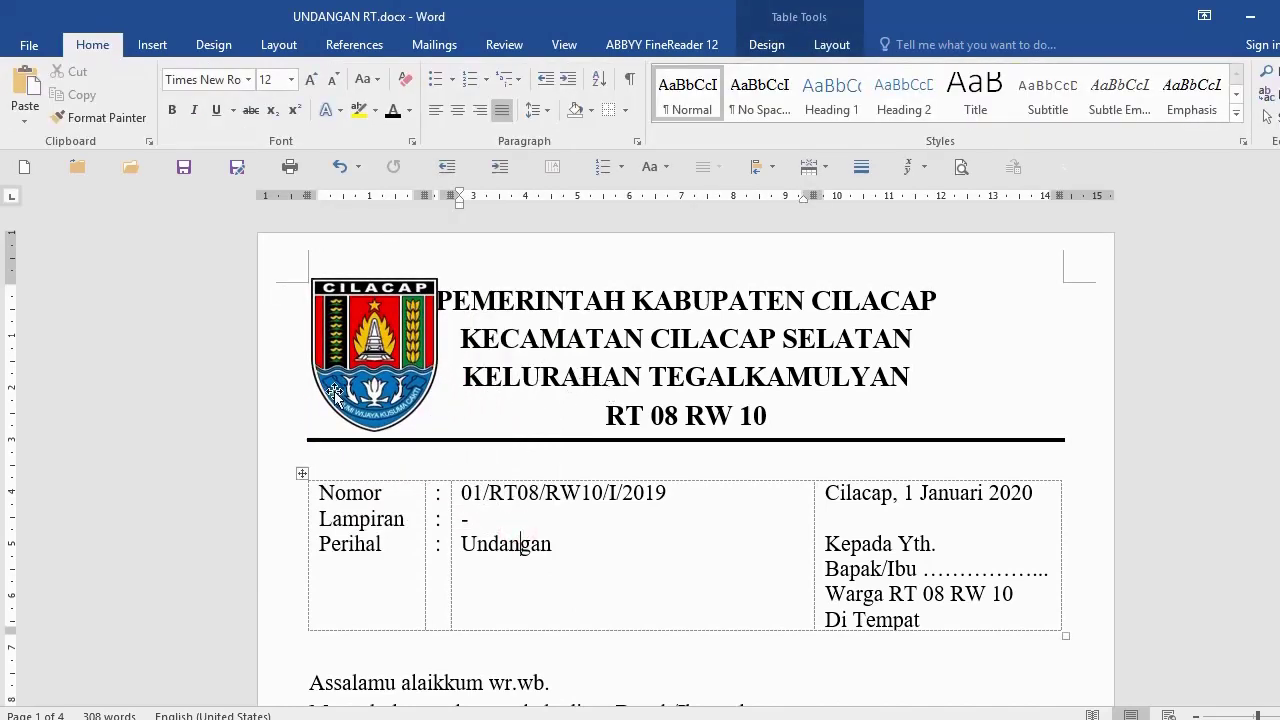
Step: Try shifting the four letterhead lines right, then undo that indent
{"action": "left_click", "coordinate": [425, 350]}
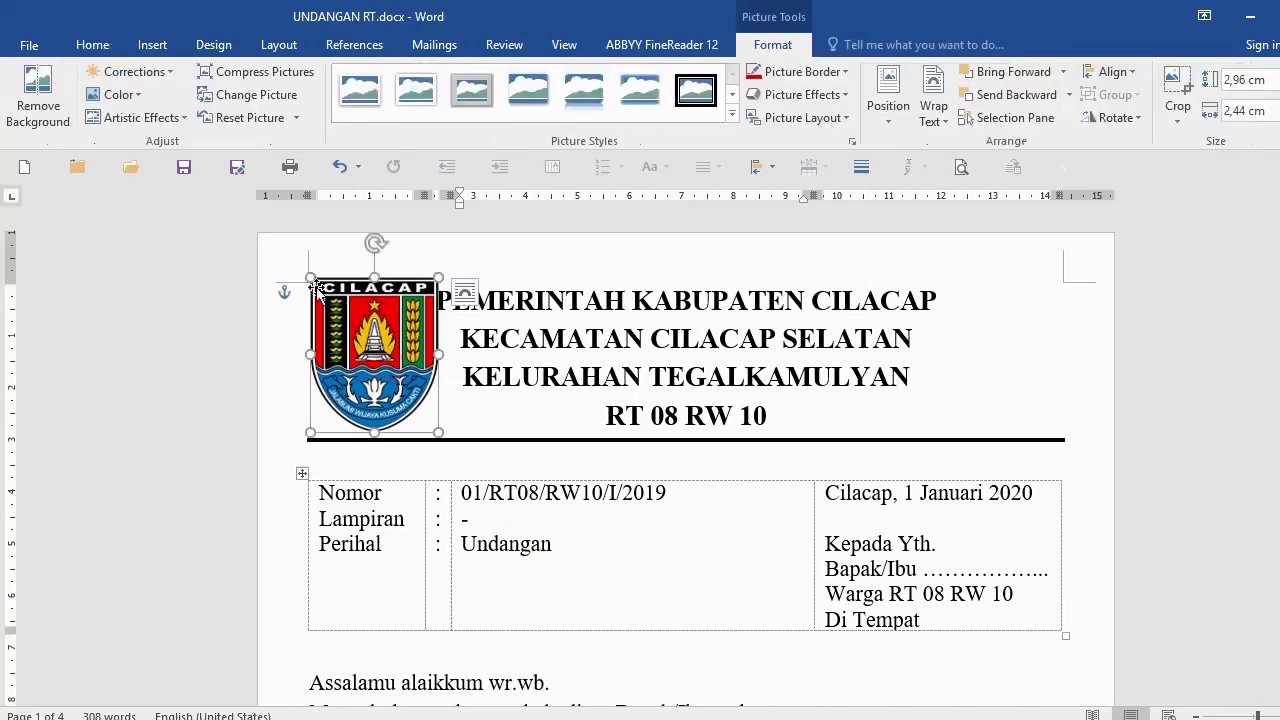
{"action": "left_click", "coordinate": [604, 300]}
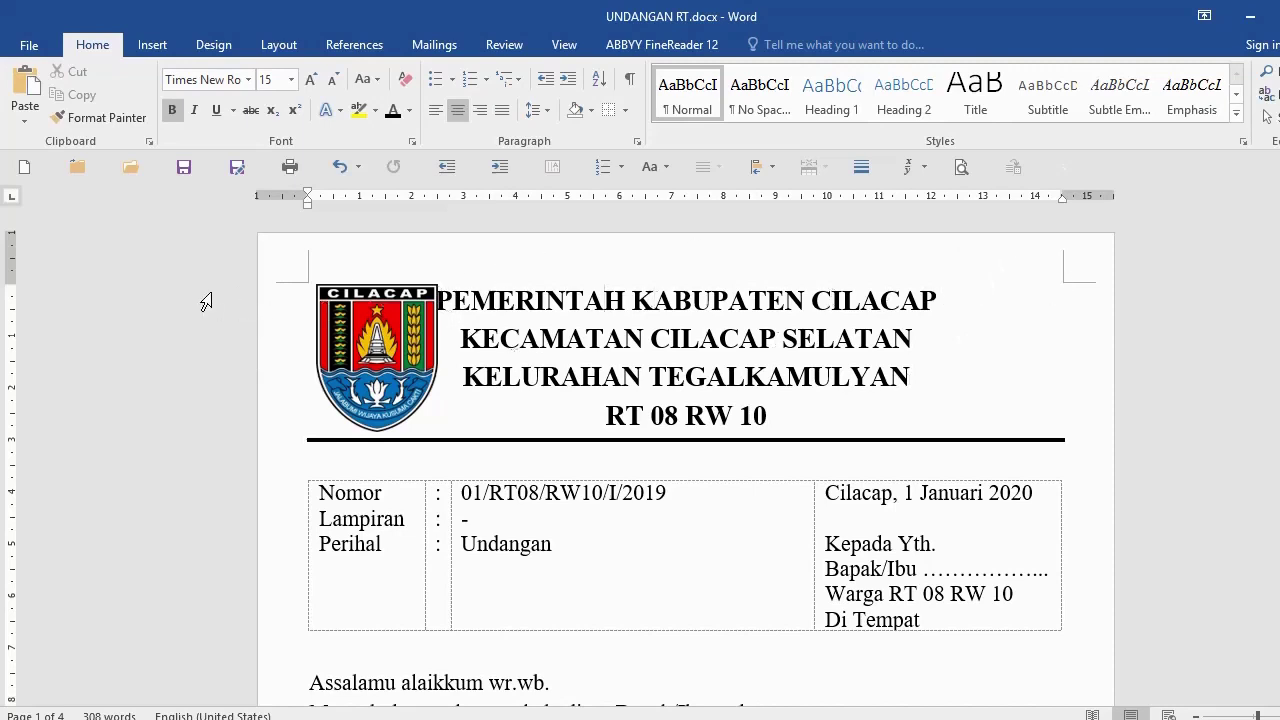
{"action": "left_click_drag", "start_coordinate": [206, 289], "coordinate": [203, 428]}
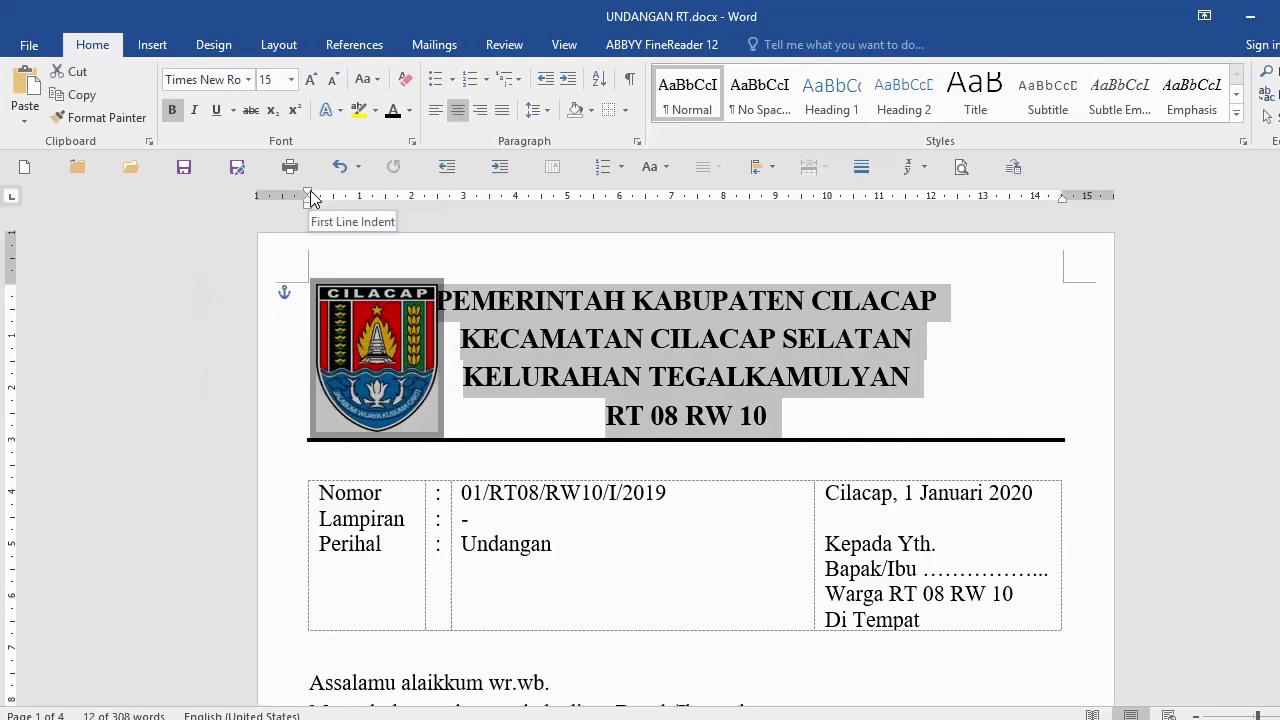
{"action": "mouse_move", "coordinate": [312, 198]}
{"action": "left_mouse_down"}
{"action": "mouse_move", "coordinate": [308, 188]}
{"action": "mouse_move", "coordinate": [402, 197]}
{"action": "left_mouse_up"}
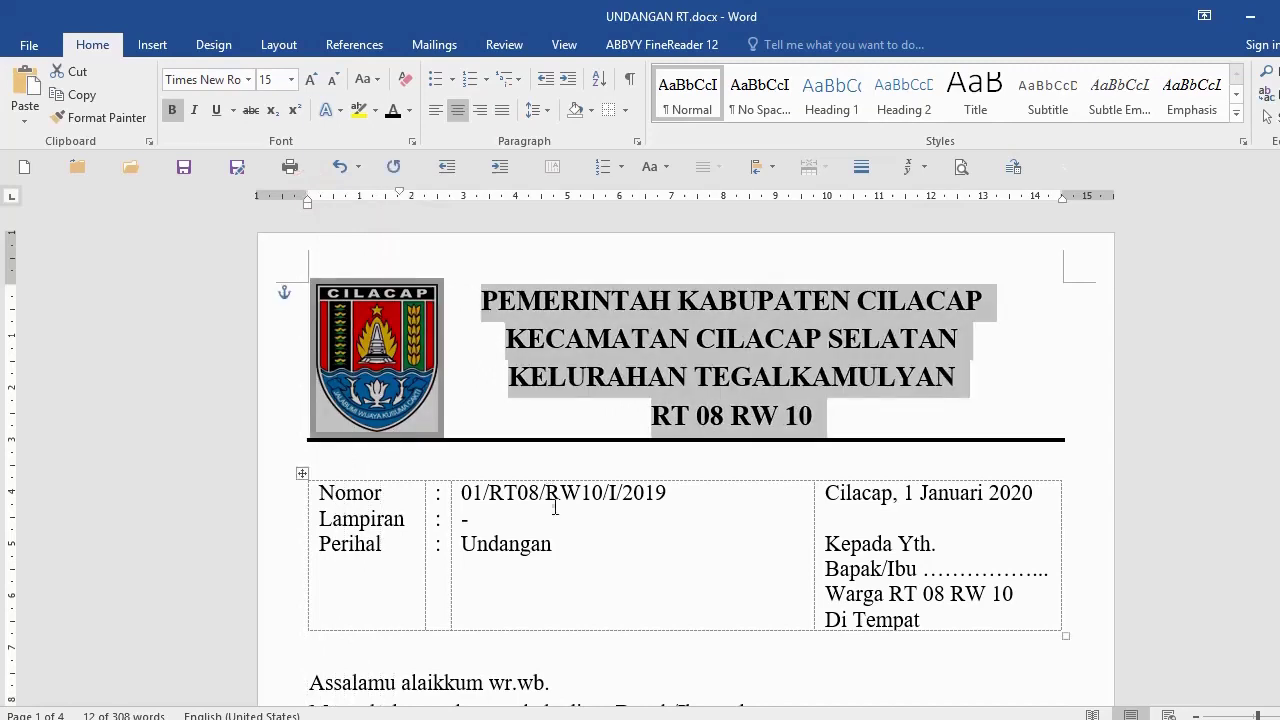
{"action": "left_click", "coordinate": [555, 507]}
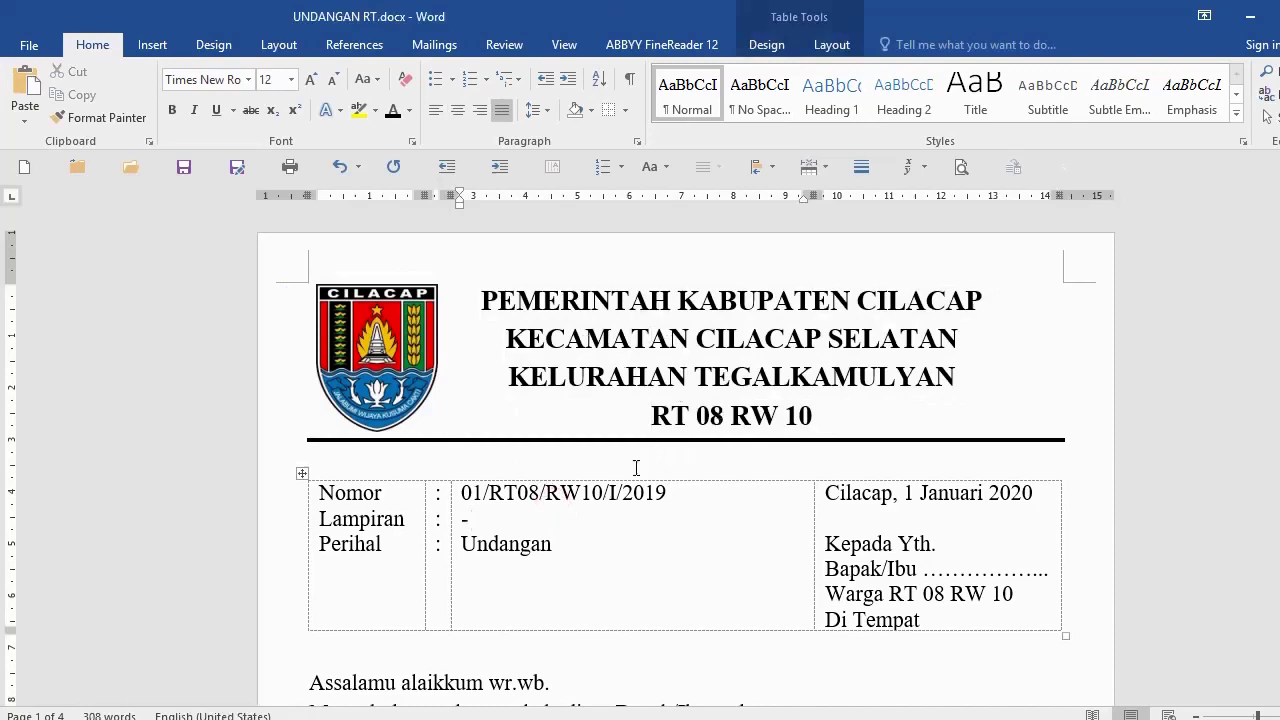
{"action": "left_click", "coordinate": [340, 167]}
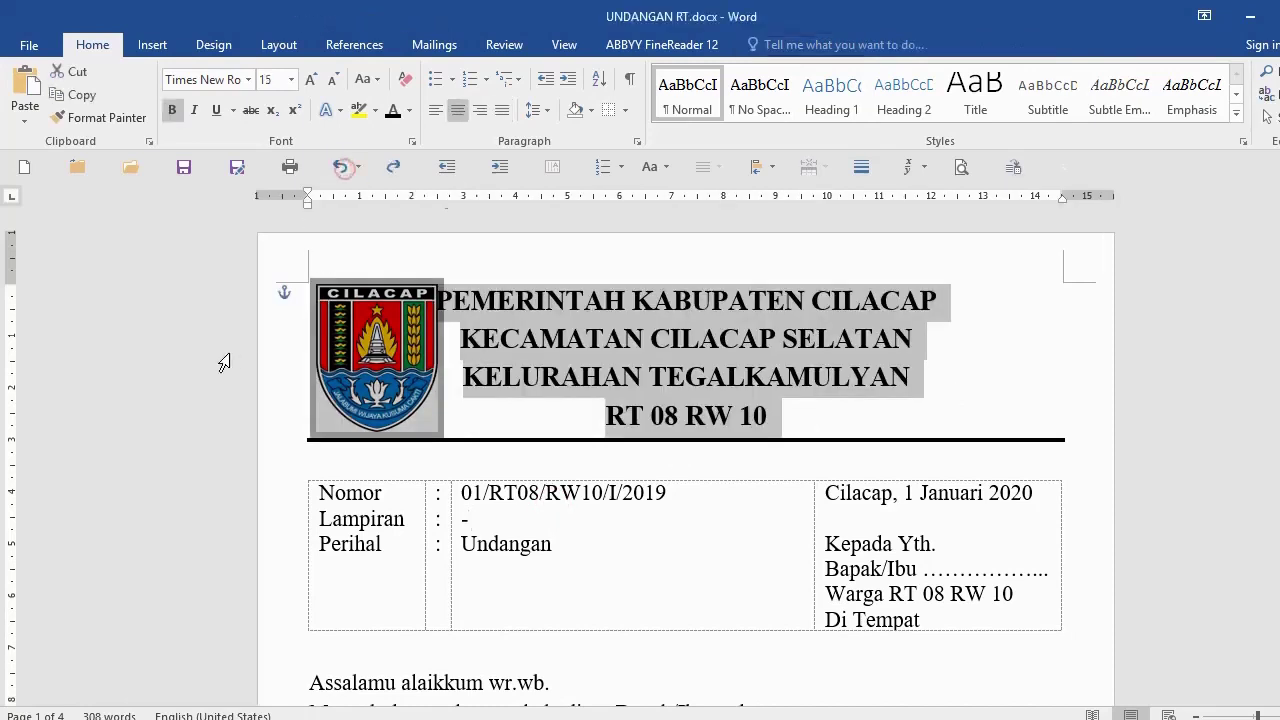
Step: Indent the four letterhead lines about 1.5 cm right so they clear the logo
{"action": "left_click", "coordinate": [240, 284]}
{"action": "left_click_drag", "start_coordinate": [218, 285], "coordinate": [216, 423]}
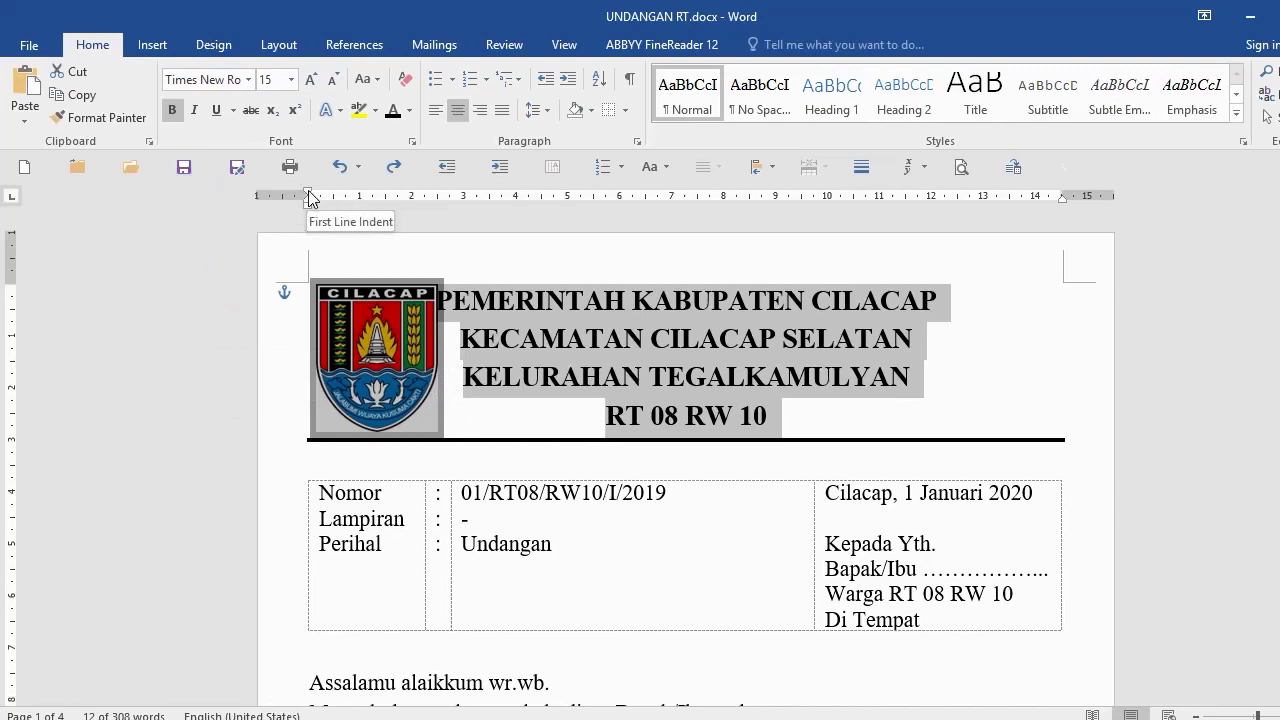
{"action": "left_click_drag", "start_coordinate": [309, 197], "coordinate": [421, 214]}
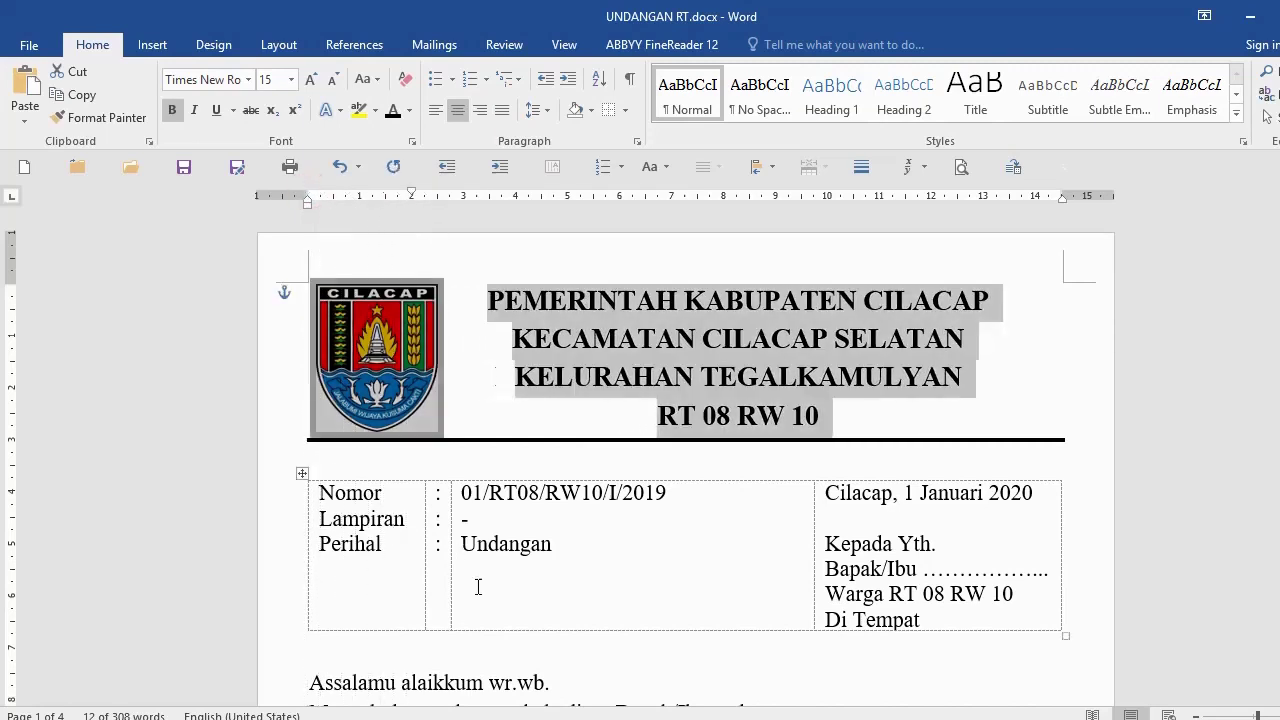
{"action": "left_click", "coordinate": [562, 515]}
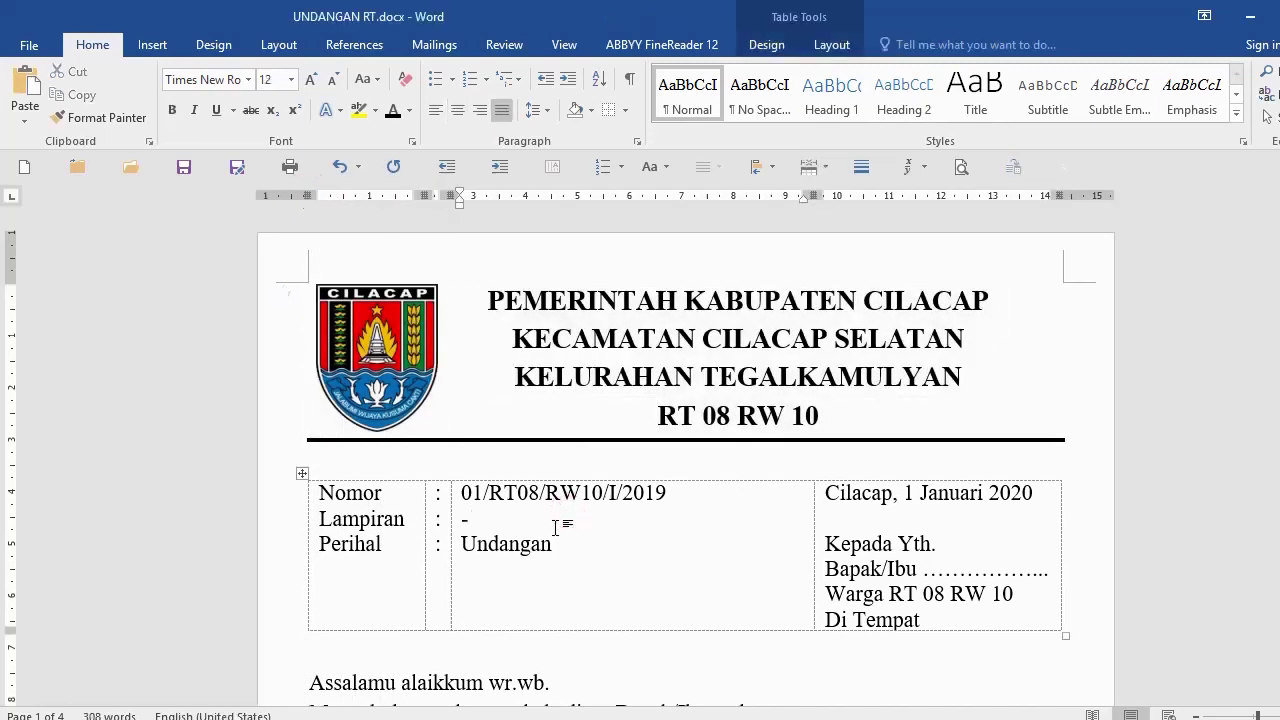
{"action": "scroll", "coordinate": [557, 520], "scroll_direction": "down", "scroll_amount": 1}
{"action": "scroll", "coordinate": [556, 527], "scroll_direction": "up", "scroll_amount": 1}
{"action": "left_click", "coordinate": [212, 463]}
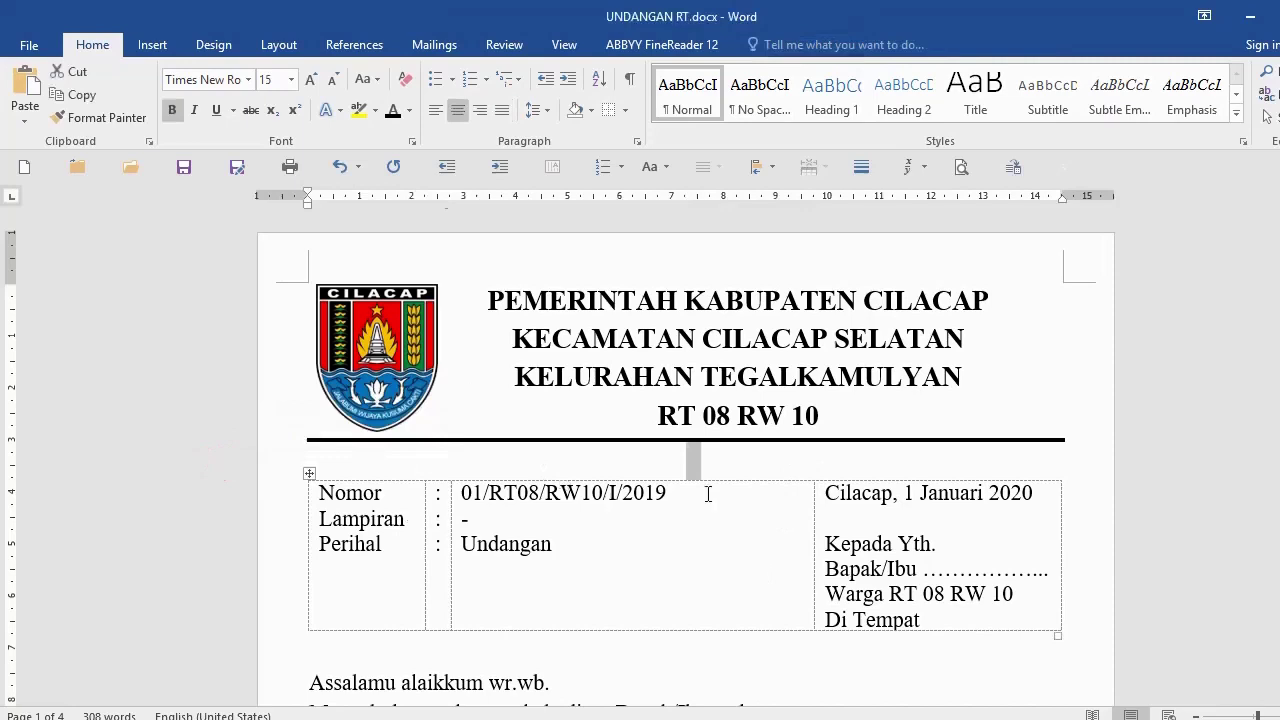
Step: Set the empty line above the info table to 5 pt
{"action": "left_click", "coordinate": [270, 80]}
{"action": "type", "text": "5"}
{"action": "key", "text": "Return"}
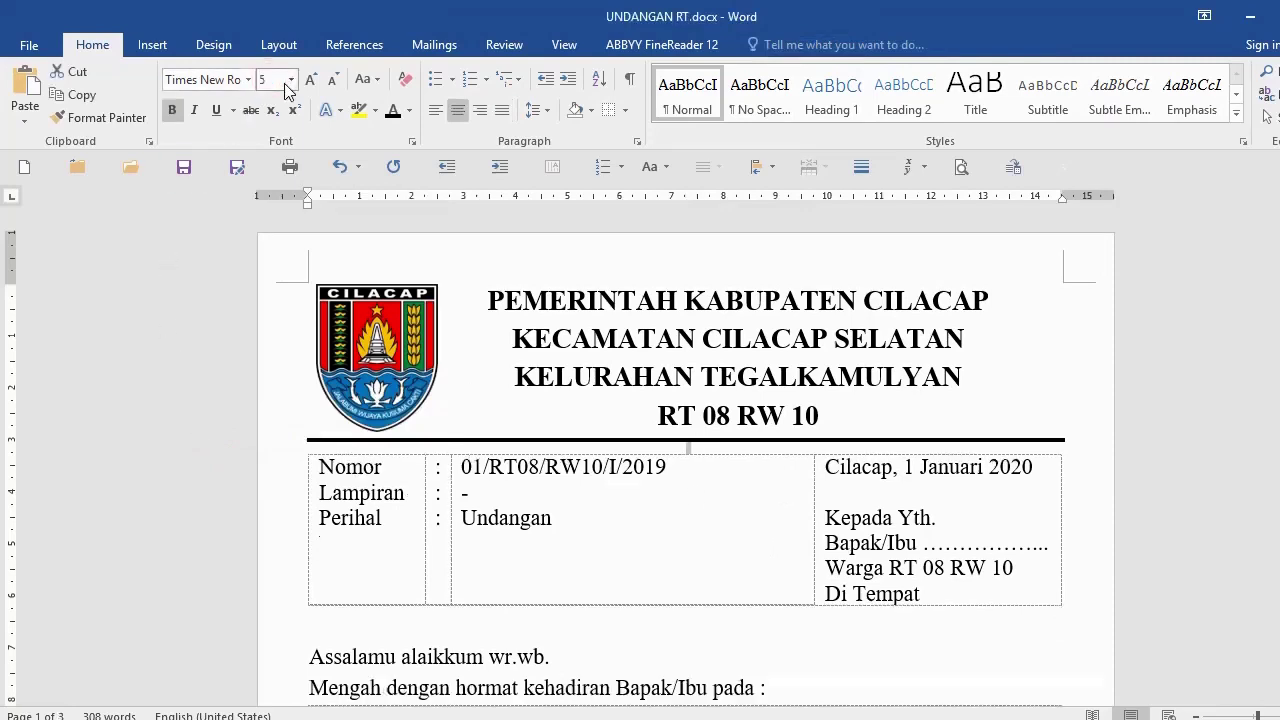
{"action": "scroll", "coordinate": [630, 547], "scroll_direction": "down", "scroll_amount": 9}
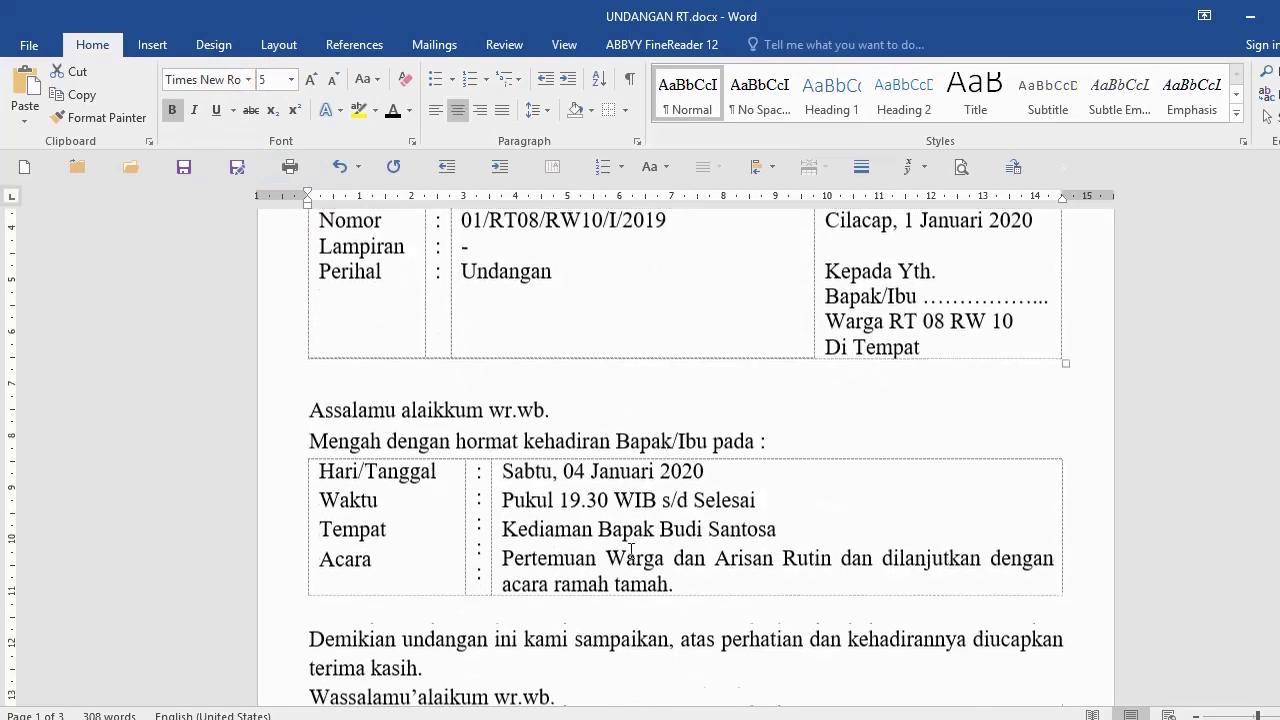
{"action": "scroll", "coordinate": [631, 554], "scroll_direction": "up", "scroll_amount": 10}
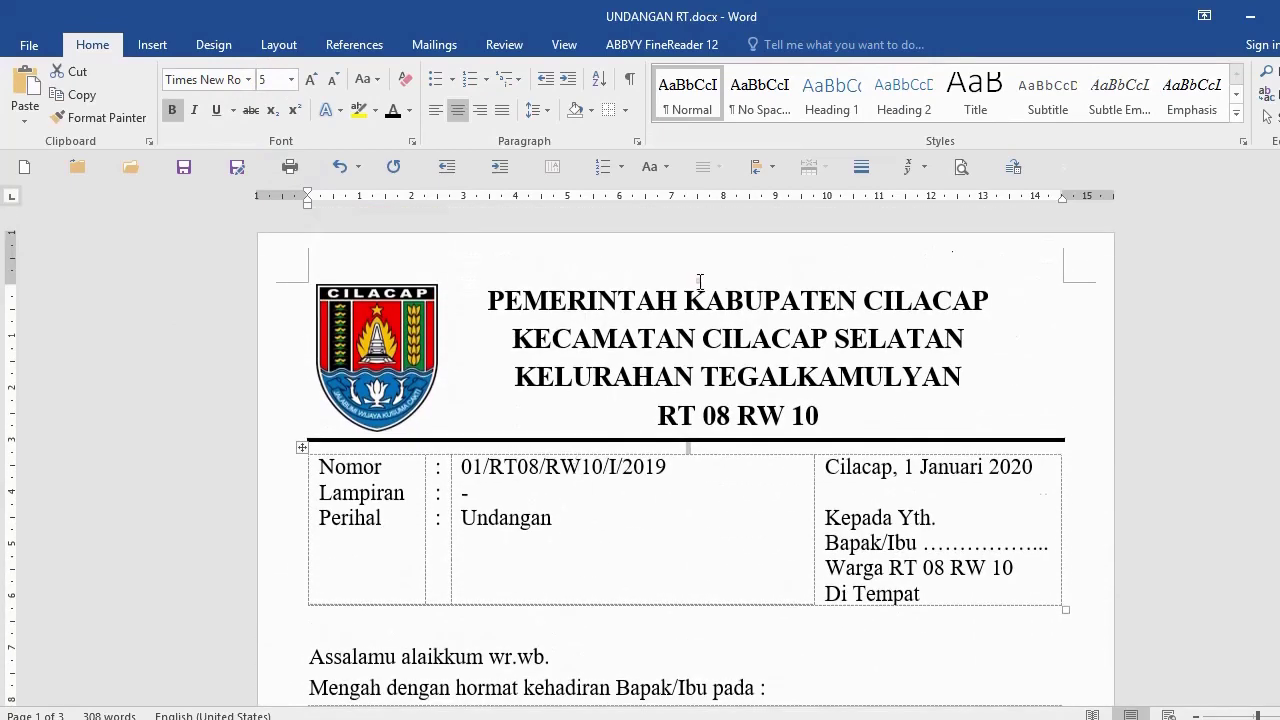
{"action": "left_click", "coordinate": [700, 281]}
Step: Insert a page break (Ctrl+Enter) before the page-2 letterhead, adding a blank page
{"action": "scroll", "coordinate": [489, 368], "scroll_direction": "down", "scroll_amount": 9}
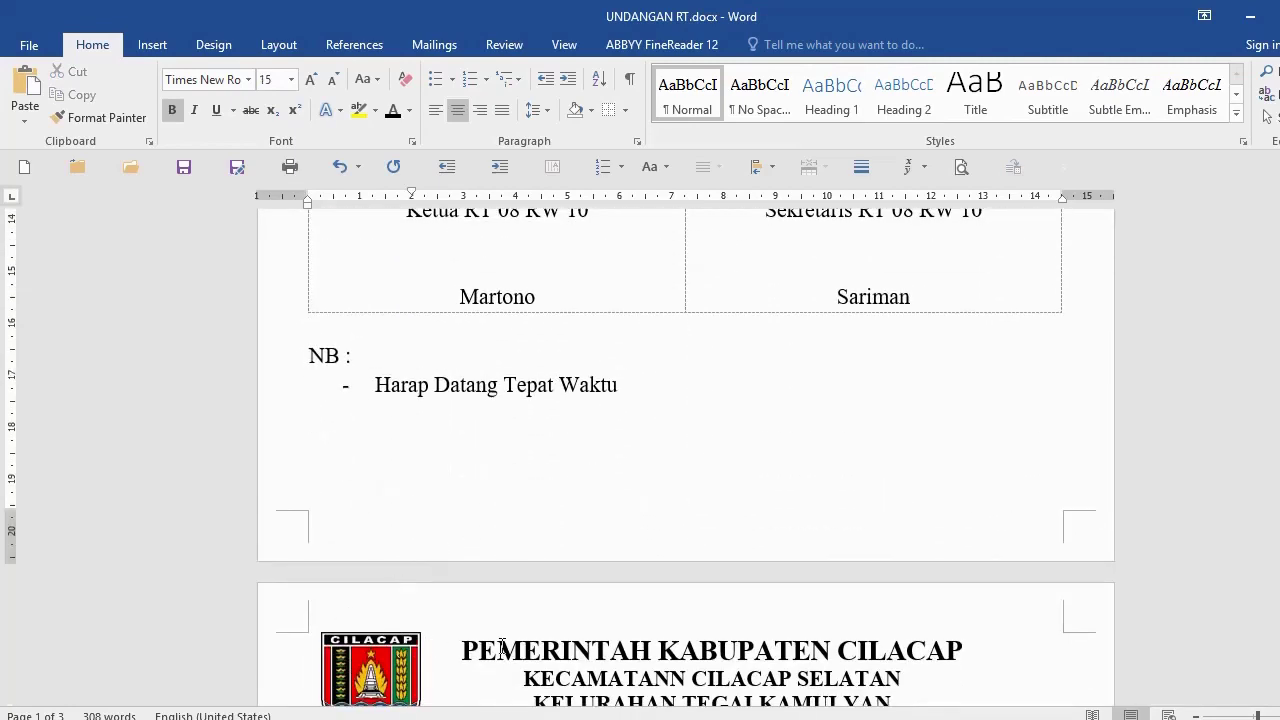
{"action": "left_click", "coordinate": [502, 647]}
{"action": "key", "text": "Home"}
{"action": "key", "text": "ctrl+Return"}
{"action": "scroll", "coordinate": [480, 382], "scroll_direction": "up", "scroll_amount": 3}
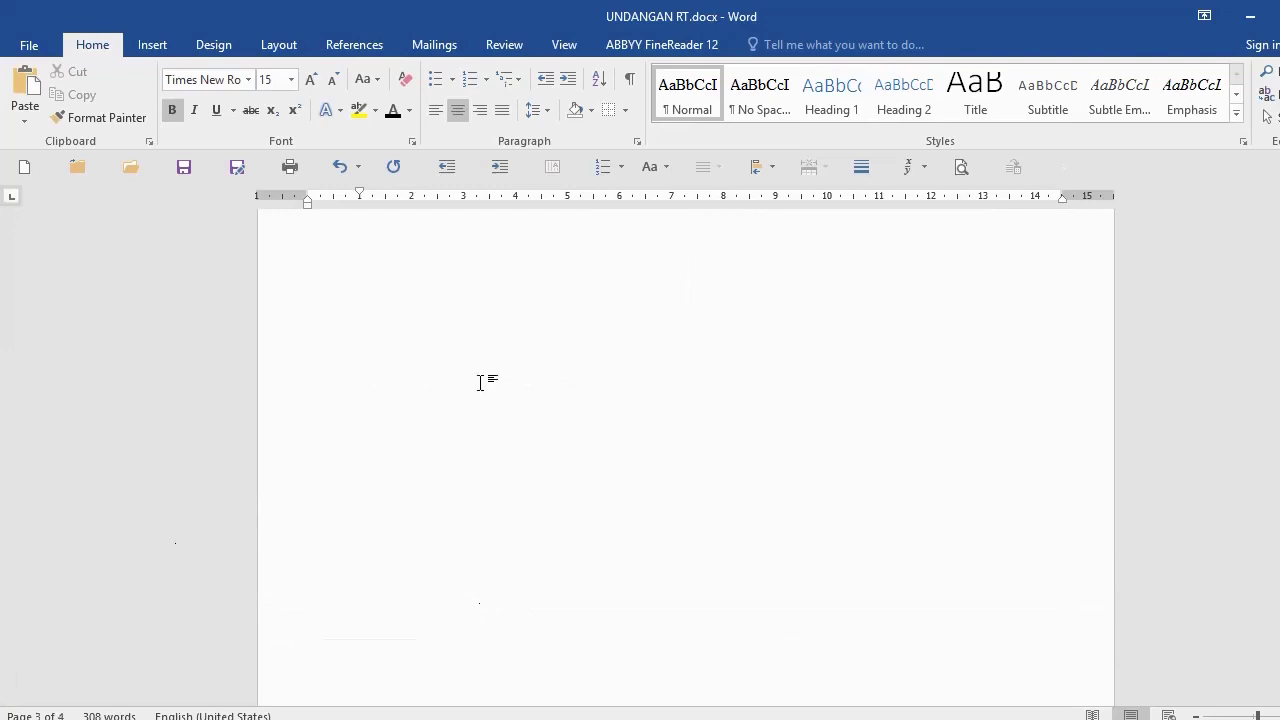
{"action": "scroll", "coordinate": [480, 382], "scroll_direction": "up", "scroll_amount": 15}
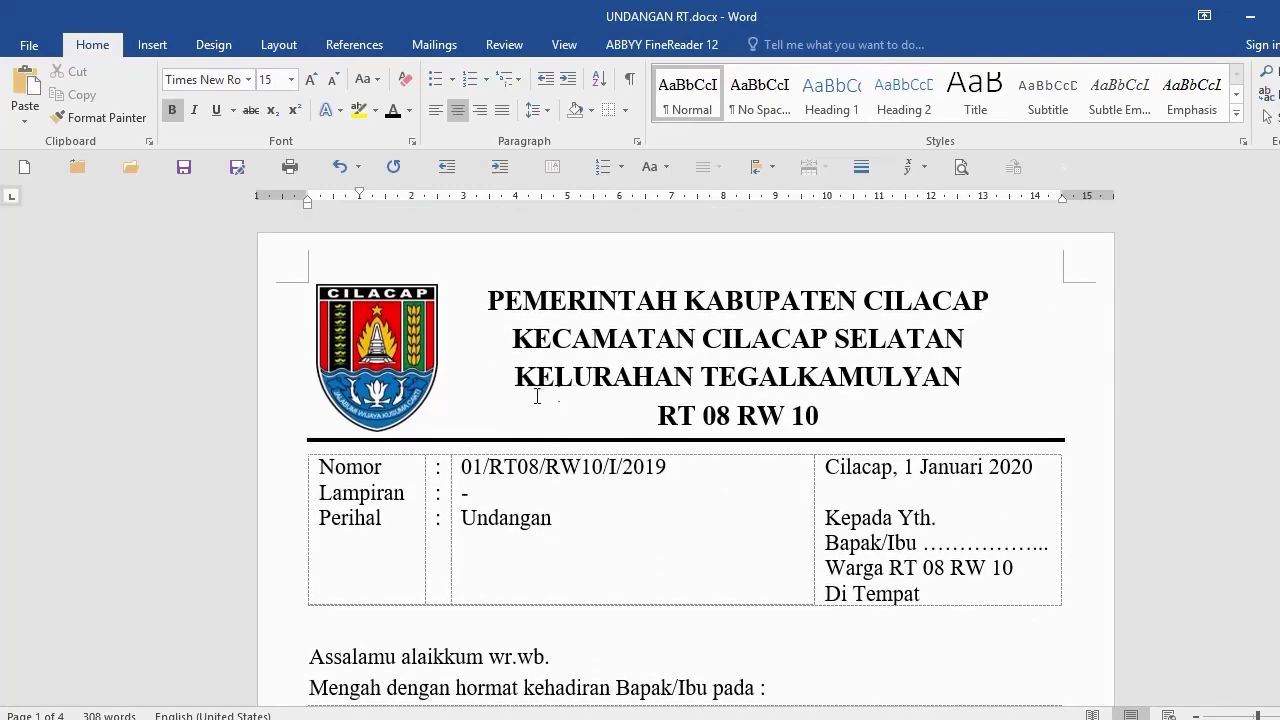
{"action": "scroll", "coordinate": [497, 398], "scroll_direction": "down", "scroll_amount": 3}
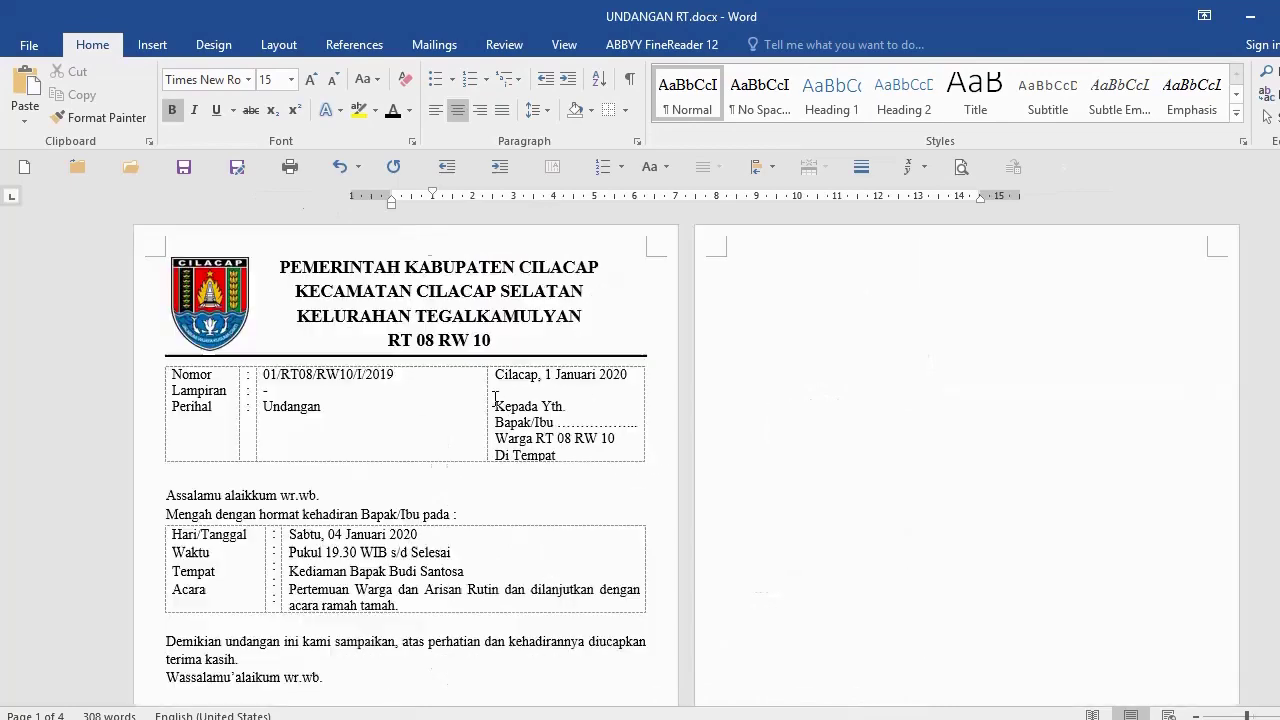
Step: Copy the whole page-1 letter, from the logo heading to the end of the page
{"action": "scroll", "coordinate": [495, 398], "scroll_direction": "down", "scroll_amount": 1}
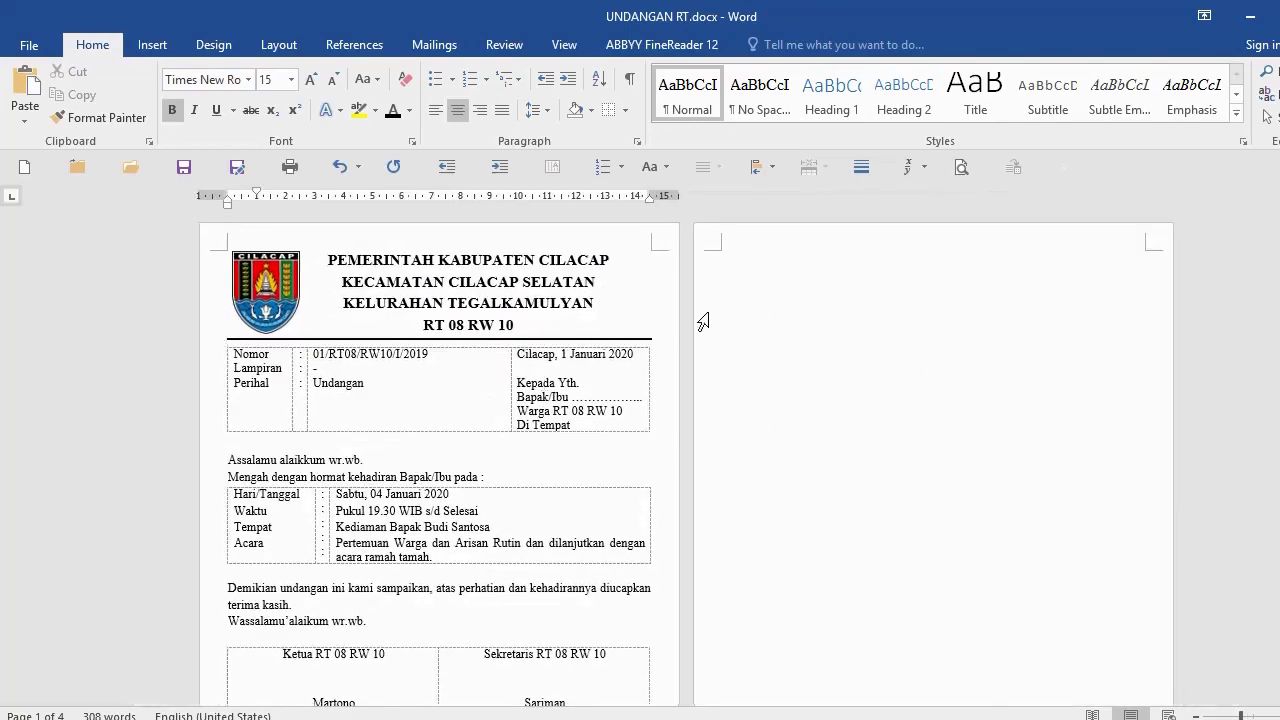
{"action": "left_click", "coordinate": [157, 265]}
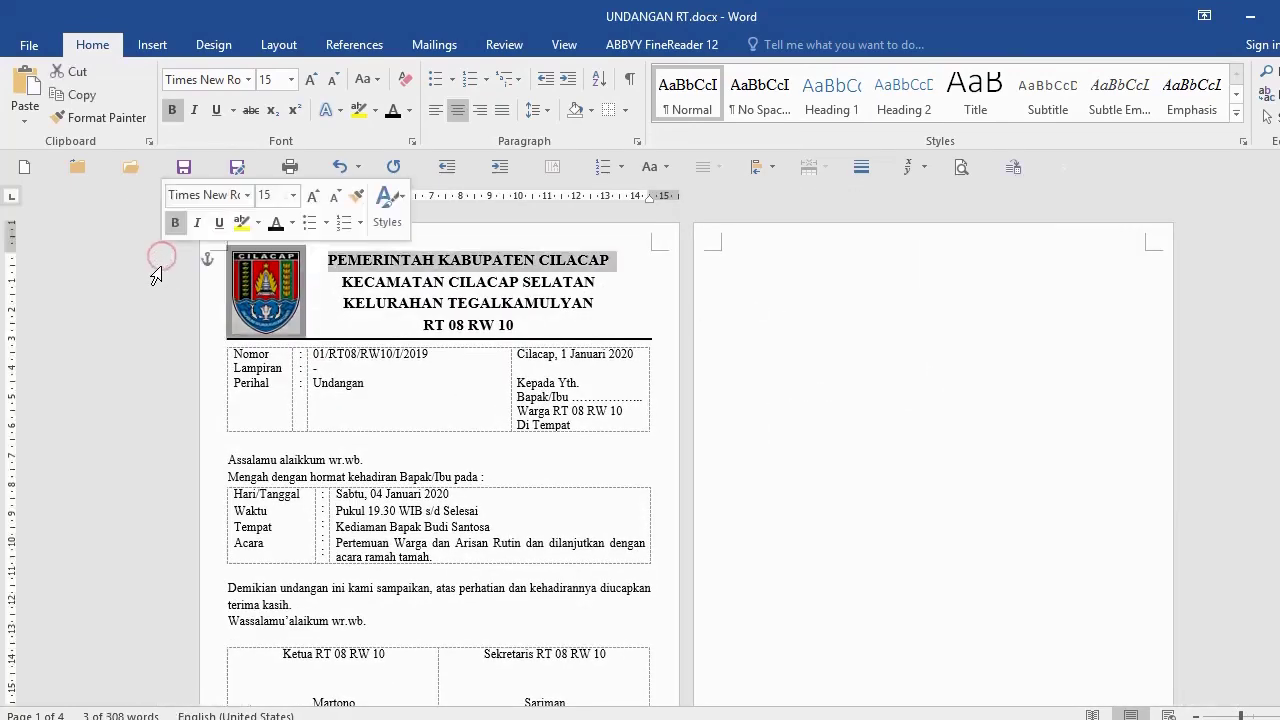
{"action": "scroll", "coordinate": [459, 445], "scroll_direction": "down", "scroll_amount": 3}
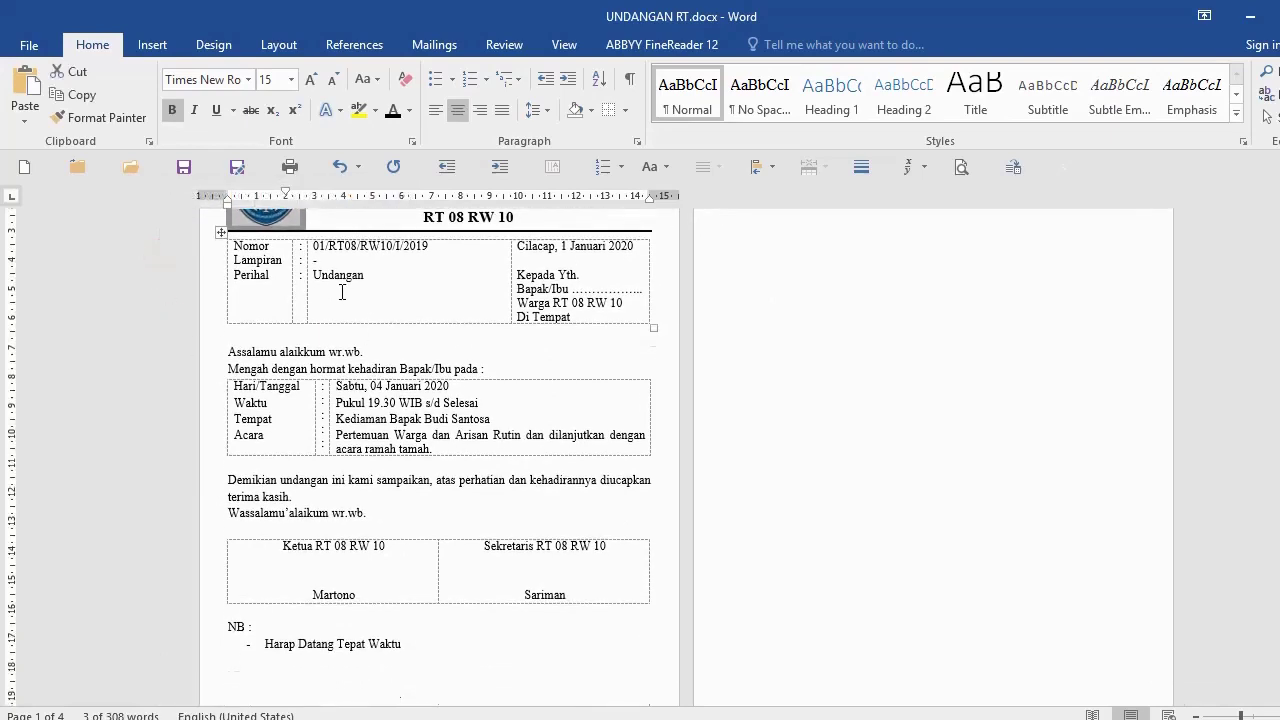
{"action": "scroll", "coordinate": [343, 290], "scroll_direction": "up", "scroll_amount": 3}
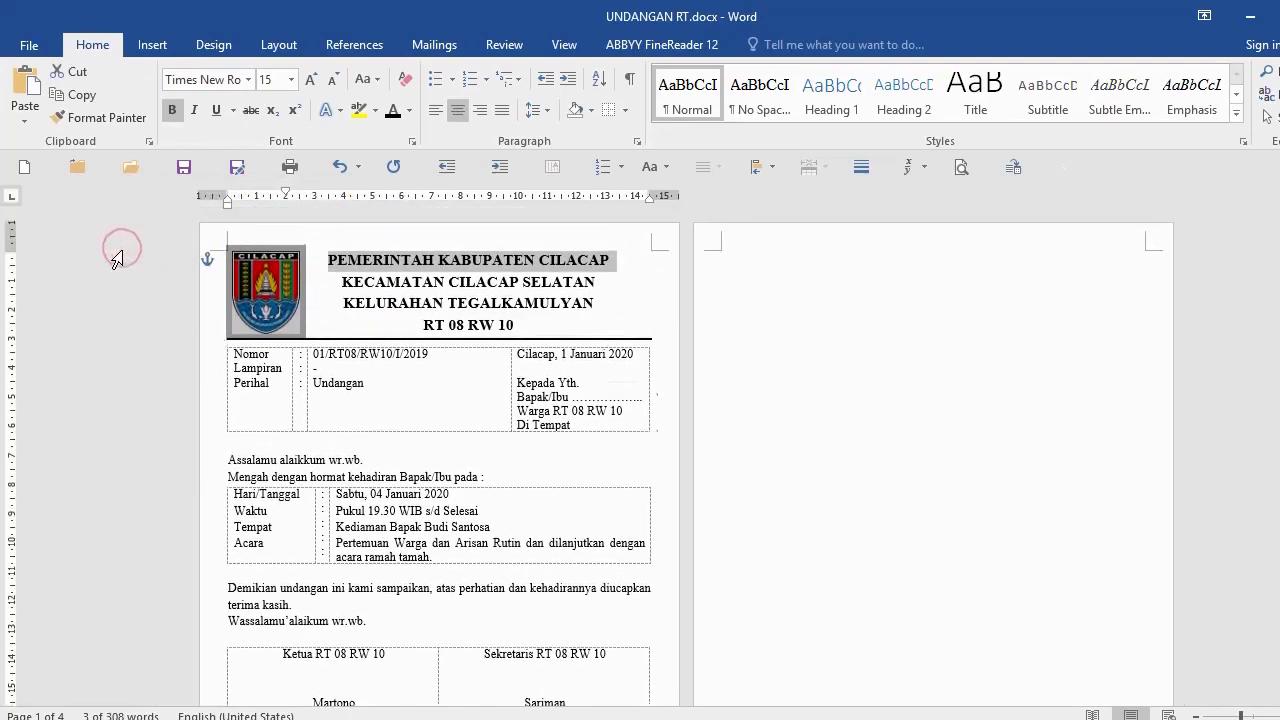
{"action": "scroll", "coordinate": [160, 312], "scroll_direction": "down", "scroll_amount": 3}
{"action": "scroll", "coordinate": [414, 451], "scroll_direction": "down", "scroll_amount": 4}
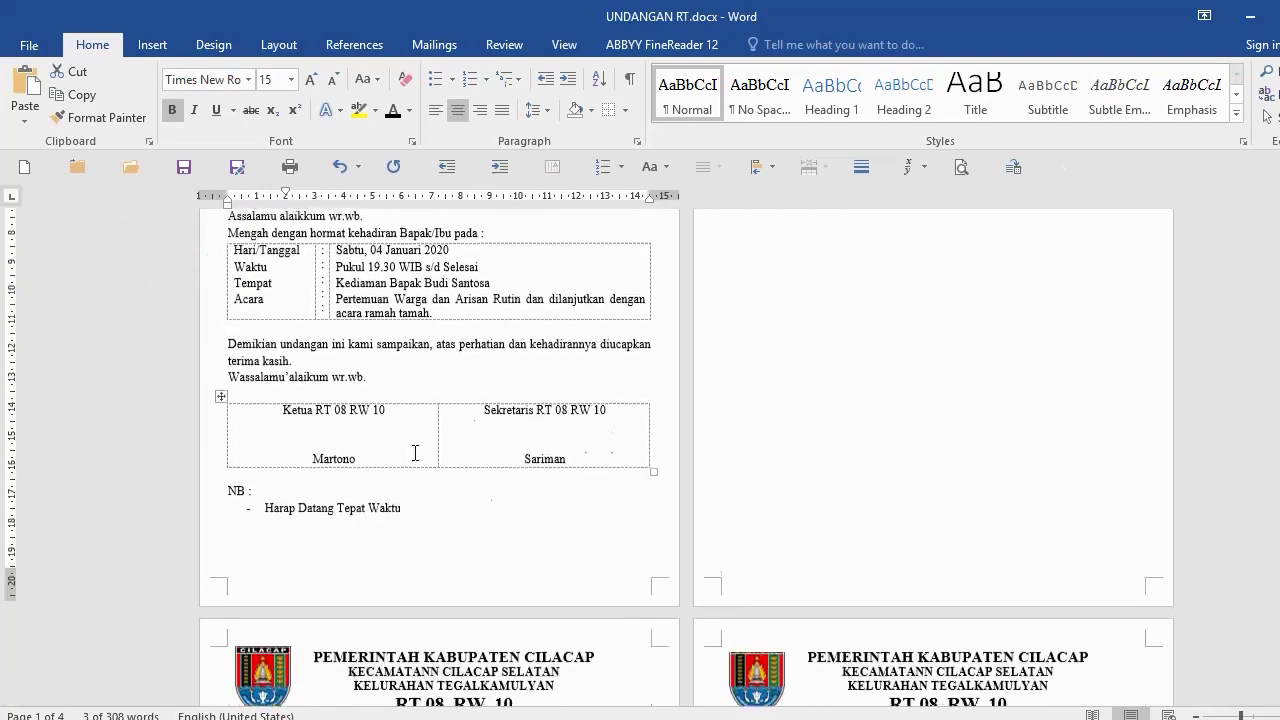
{"action": "left_click", "coordinate": [668, 520], "text": "shift"}
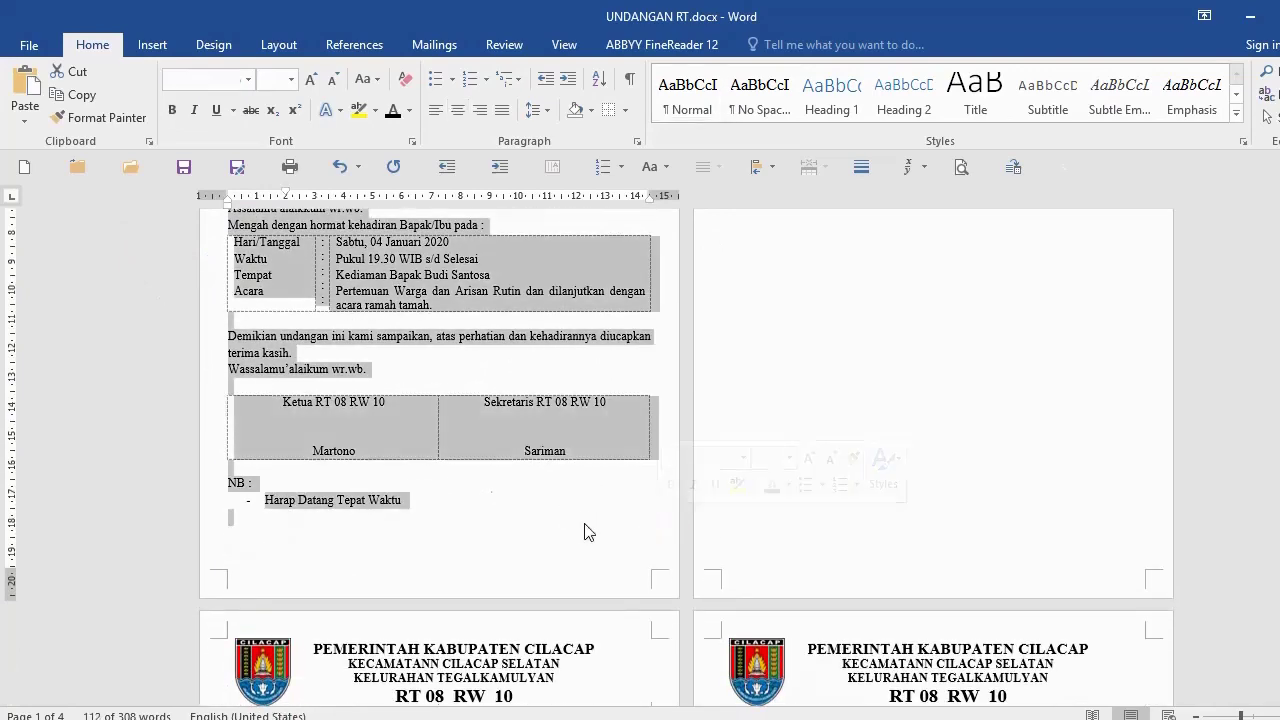
{"action": "right_click", "coordinate": [383, 275]}
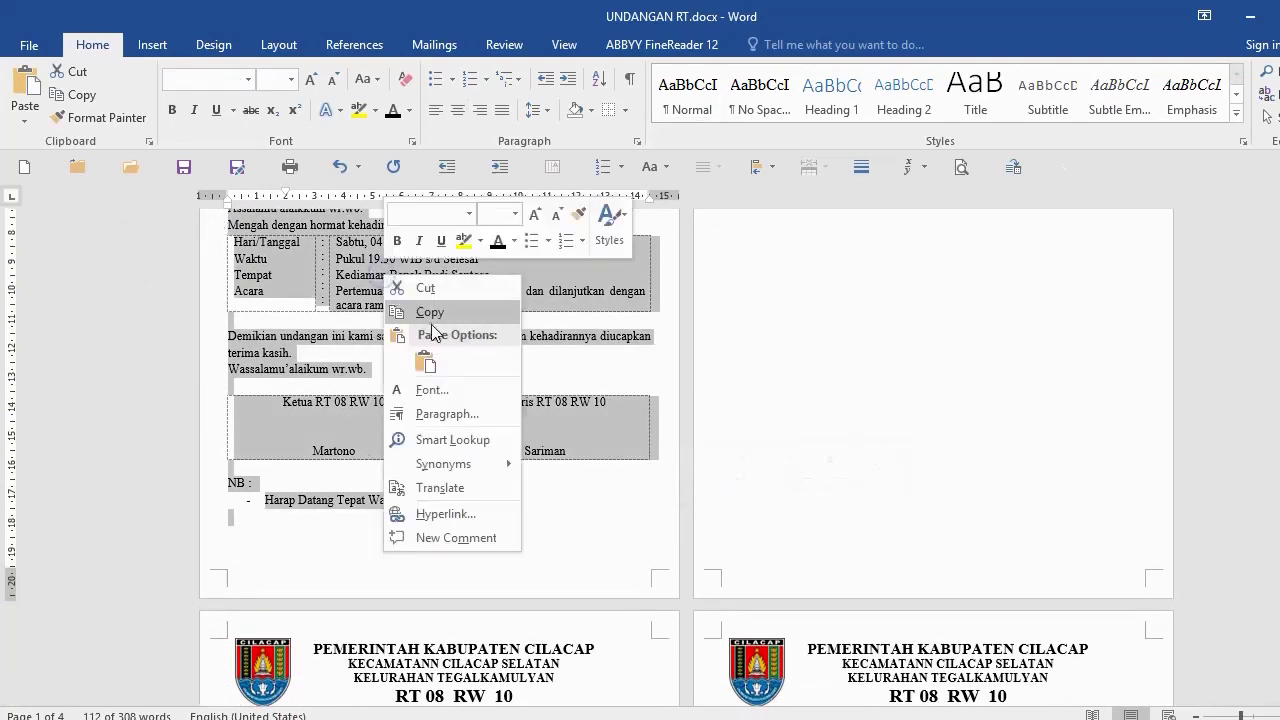
{"action": "left_click", "coordinate": [430, 313]}
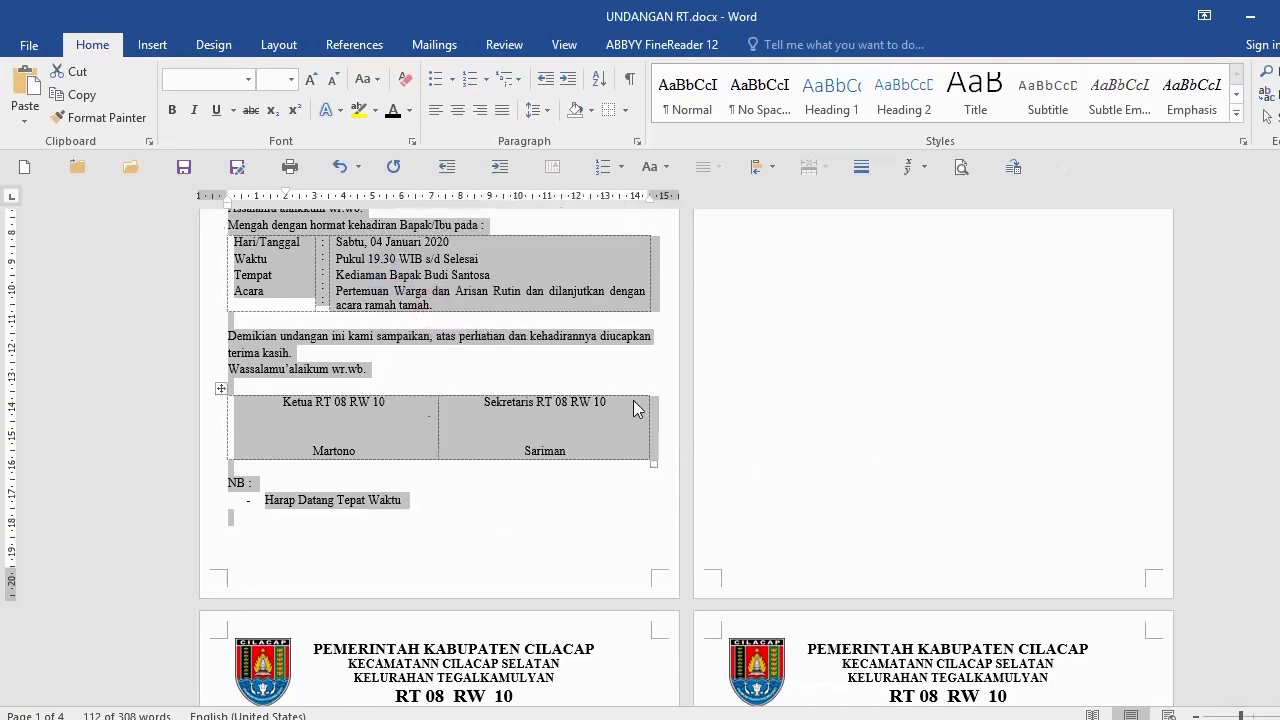
Step: Paste the copied letter at the top of the blank page
{"action": "scroll", "coordinate": [776, 360], "scroll_direction": "up", "scroll_amount": 7}
{"action": "left_click", "coordinate": [739, 243]}
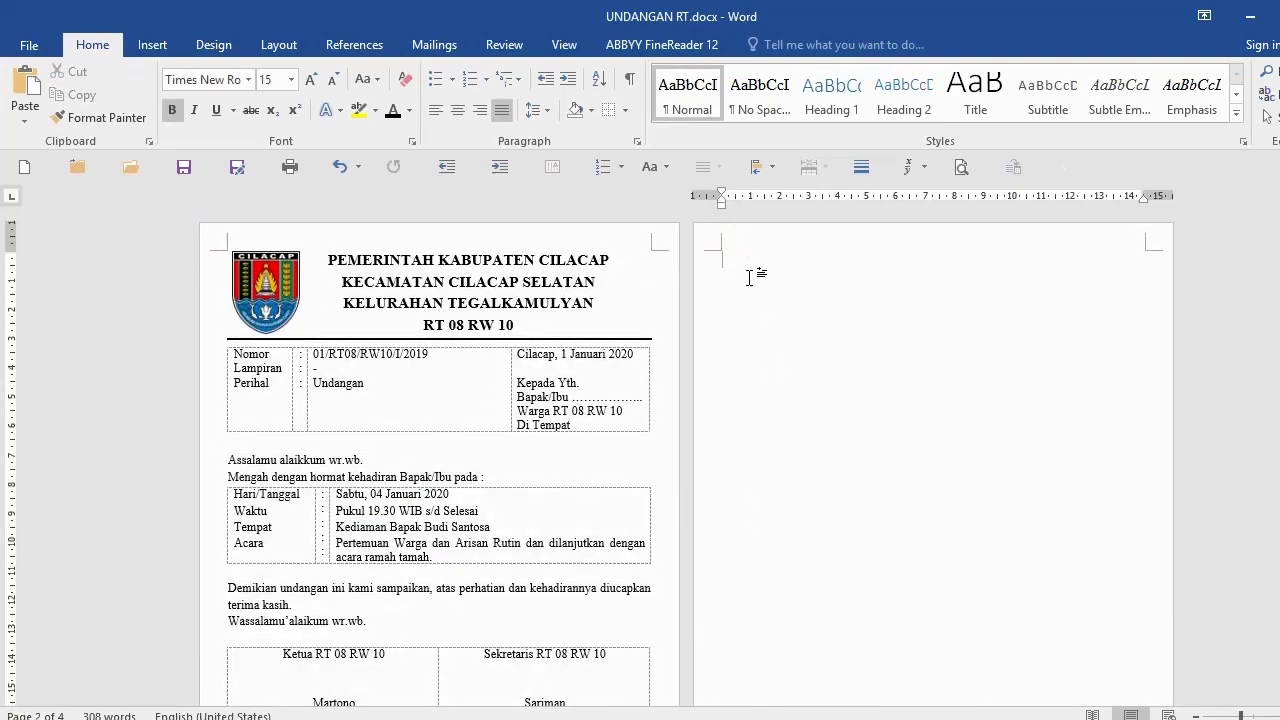
{"action": "key", "text": "ctrl+v"}
{"action": "scroll", "coordinate": [709, 451], "scroll_direction": "up", "scroll_amount": 5}
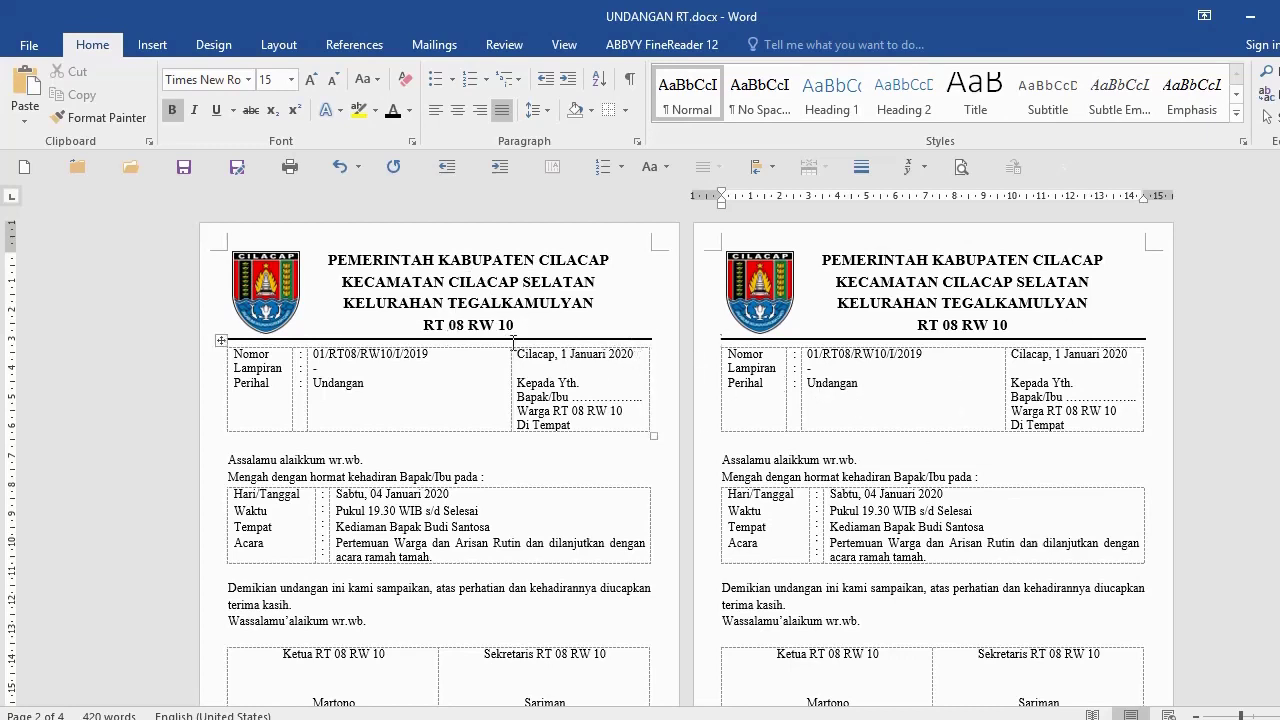
{"action": "left_click", "coordinate": [292, 170]}
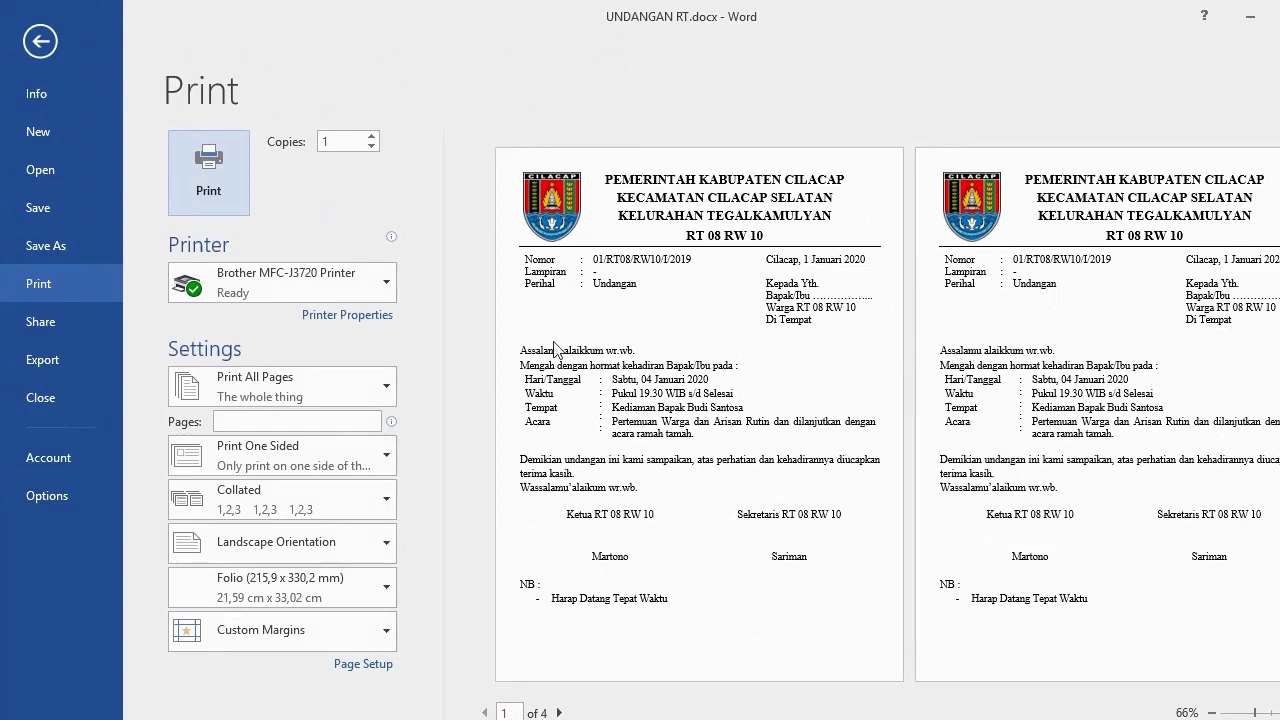
{"action": "left_click", "coordinate": [205, 168]}
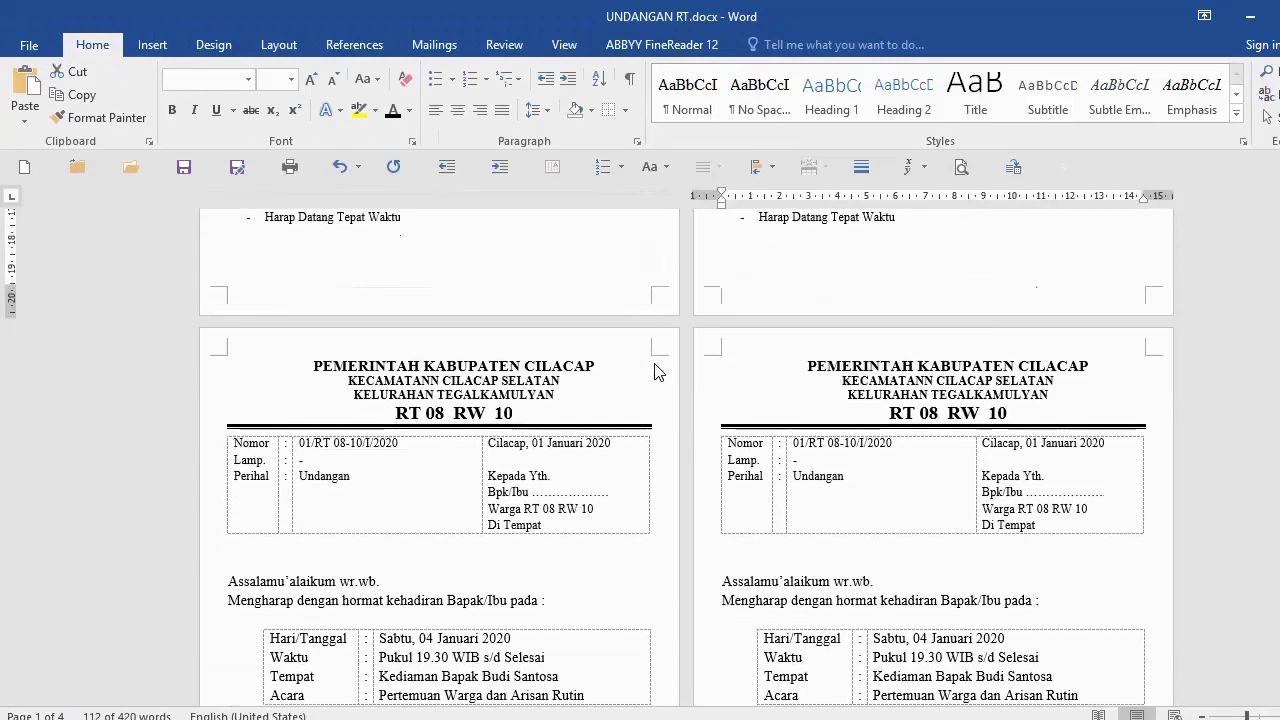